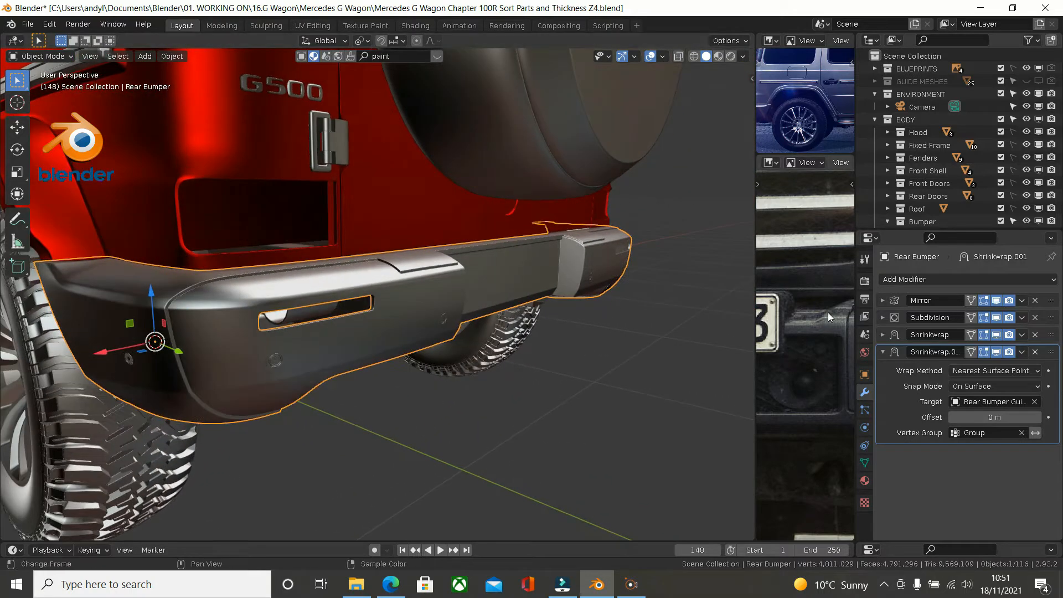
Step: Apply both Shrinkwrap modifiers on the Rear Bumper, keeping its Mirror and Subdivision modifiers
left_click(886, 353)
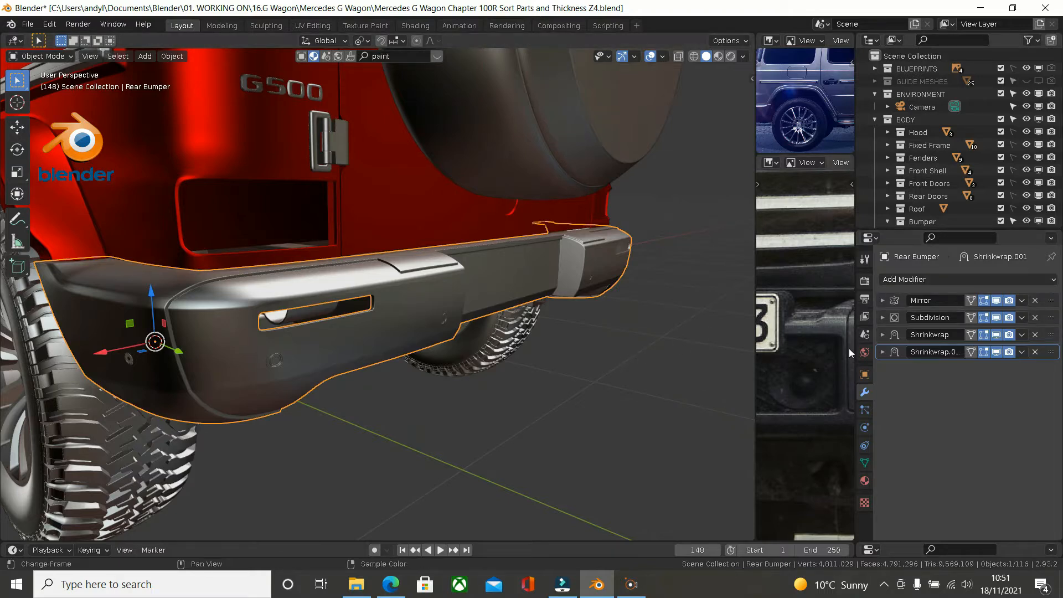
left_click(1022, 336)
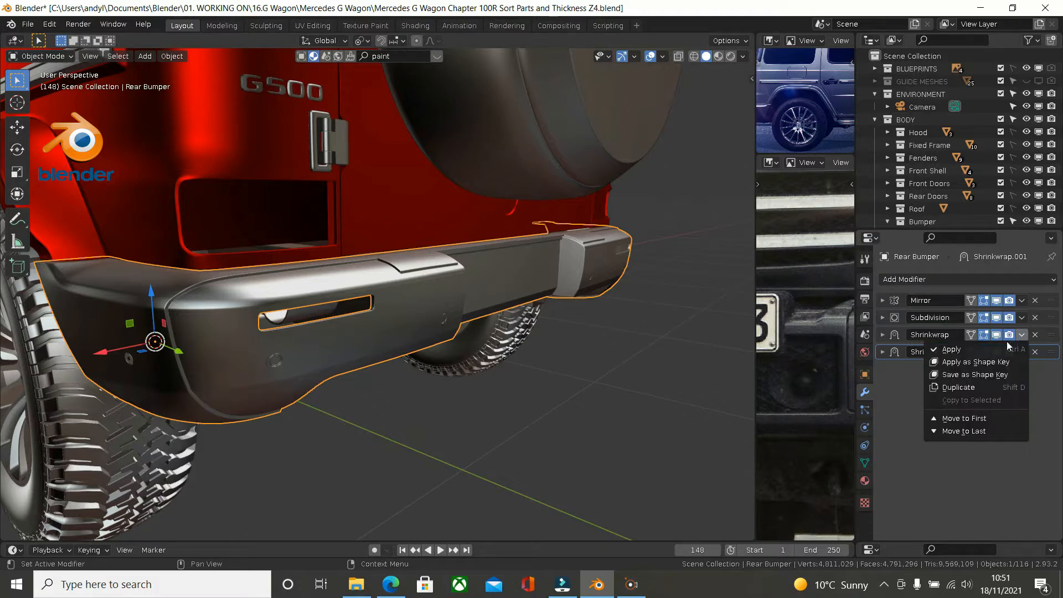
left_click(969, 349)
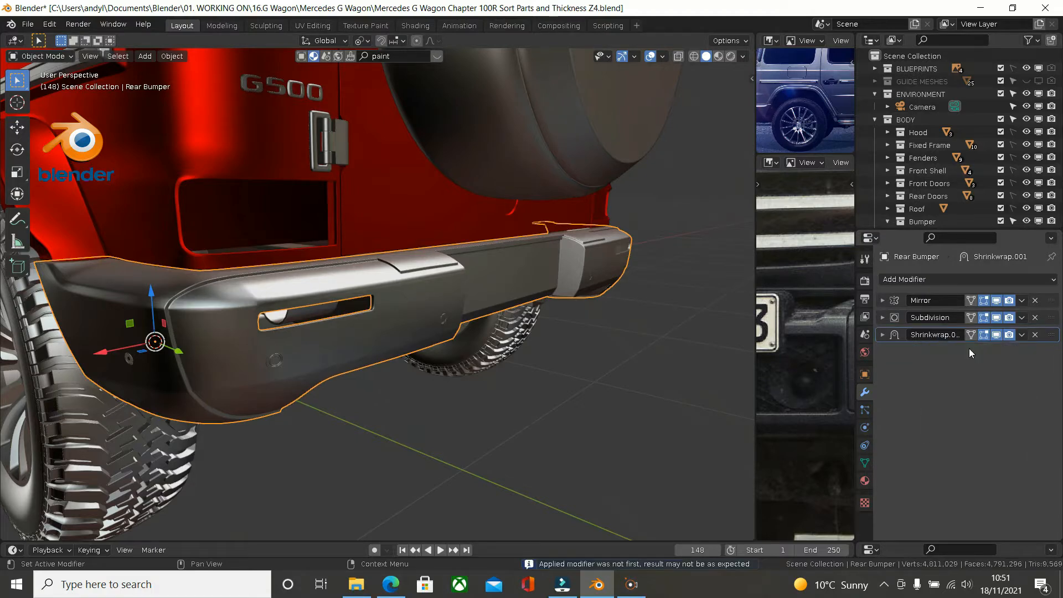
left_click(1023, 334)
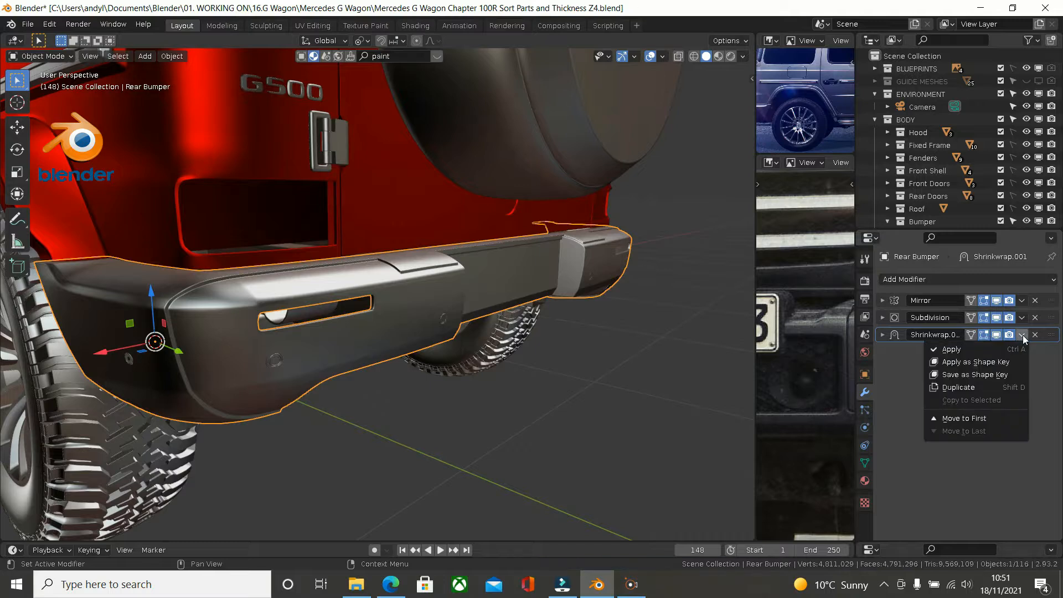
left_click(958, 348)
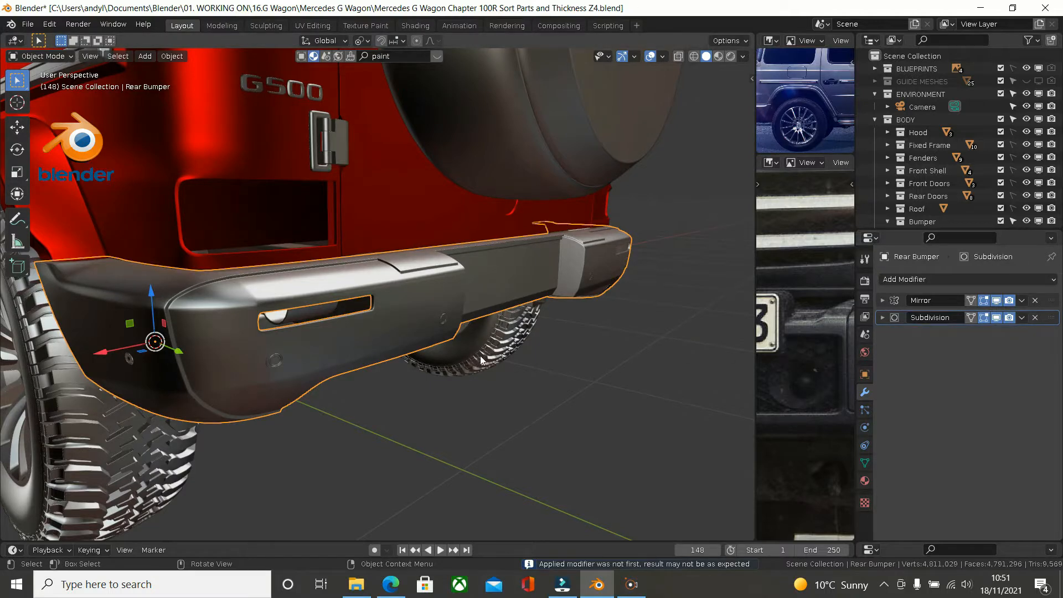
Step: Add a Solidify modifier to the Rear Bumper with a thickness of 0.0035 m
mouse_move(470, 352)
middle_mouse_down()
mouse_move(306, 352)
mouse_move(473, 348)
middle_mouse_up()
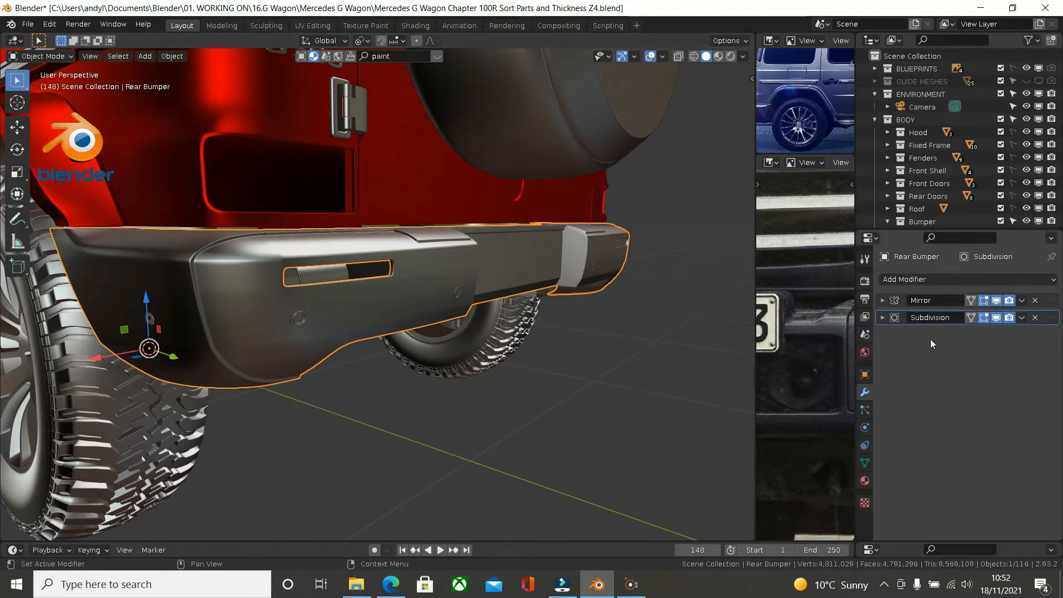
left_click(917, 280)
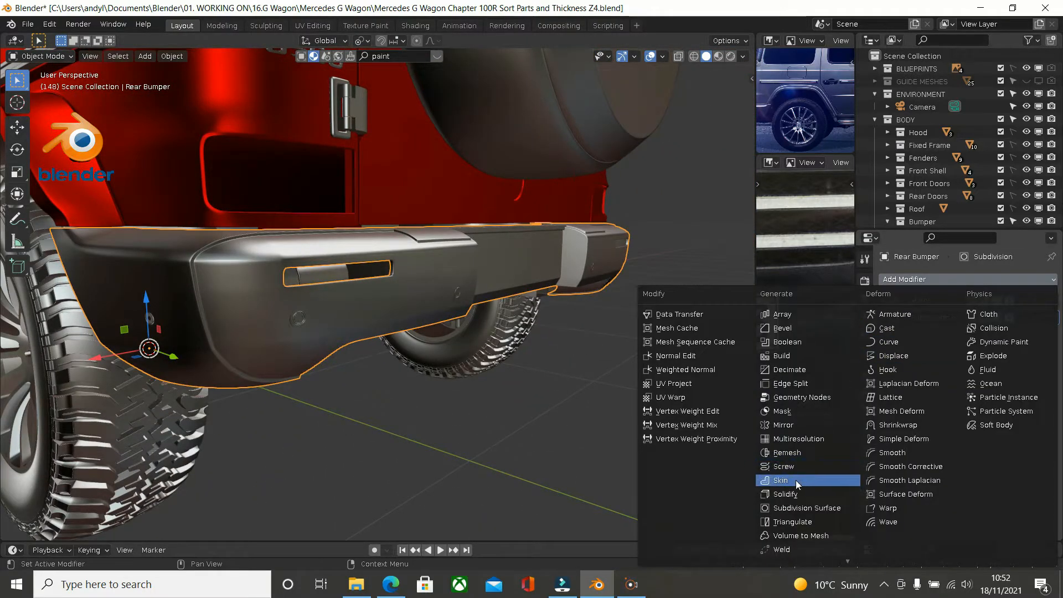
left_click(793, 494)
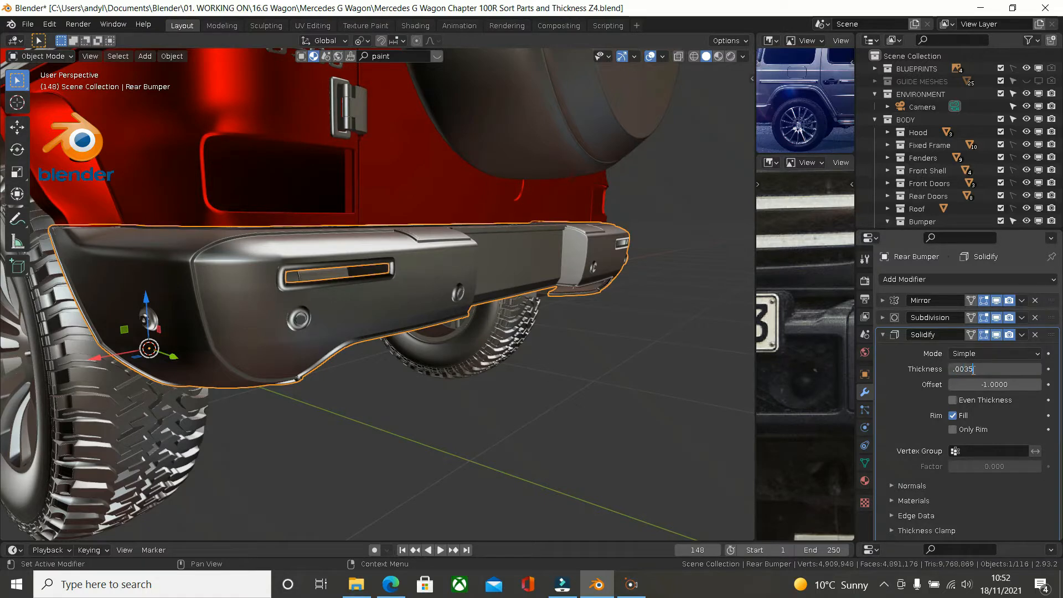
key("Return")
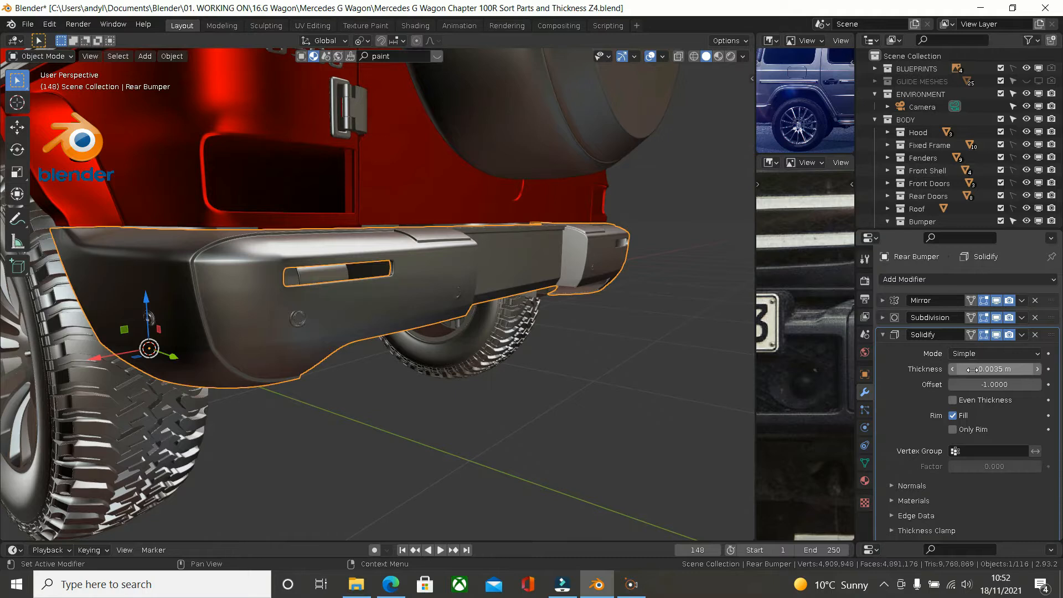
Step: Isolate the Rear Bumper in local view and recalculate the normals of its entire mesh in Edit Mode
middle_click_drag(599, 360, 560, 362)
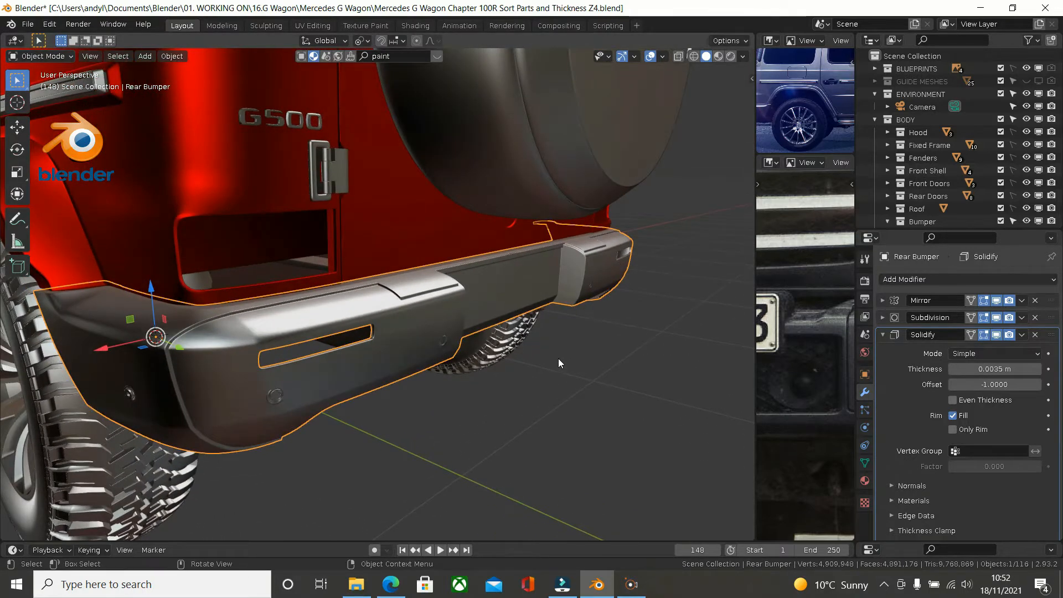
key("KP_Divide")
middle_click_drag(559, 363, 304, 251)
key("Tab")
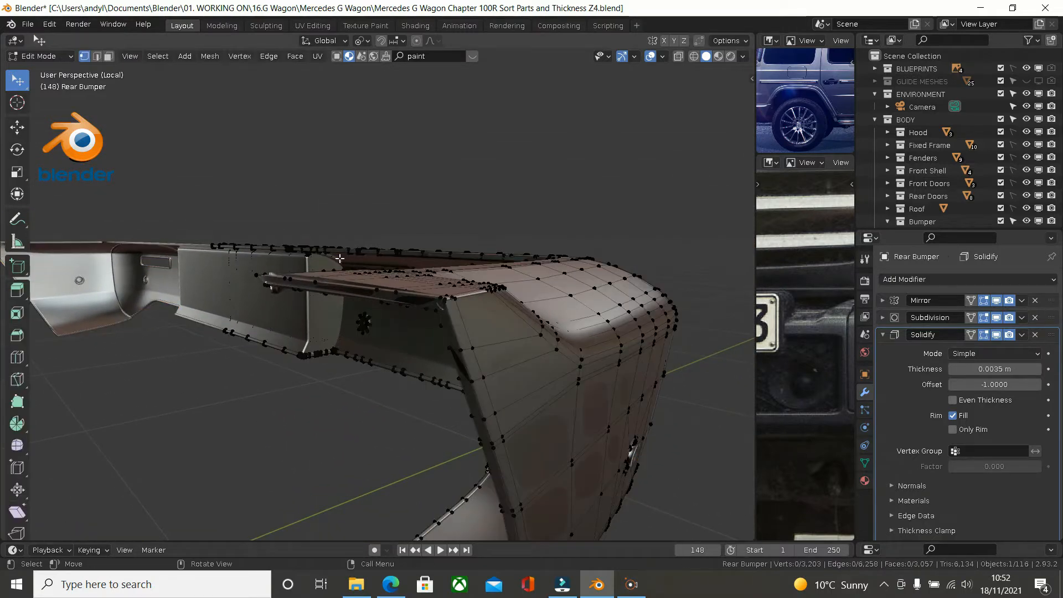
scroll(365, 277, "up", 2)
middle_click_drag(406, 292, 292, 307)
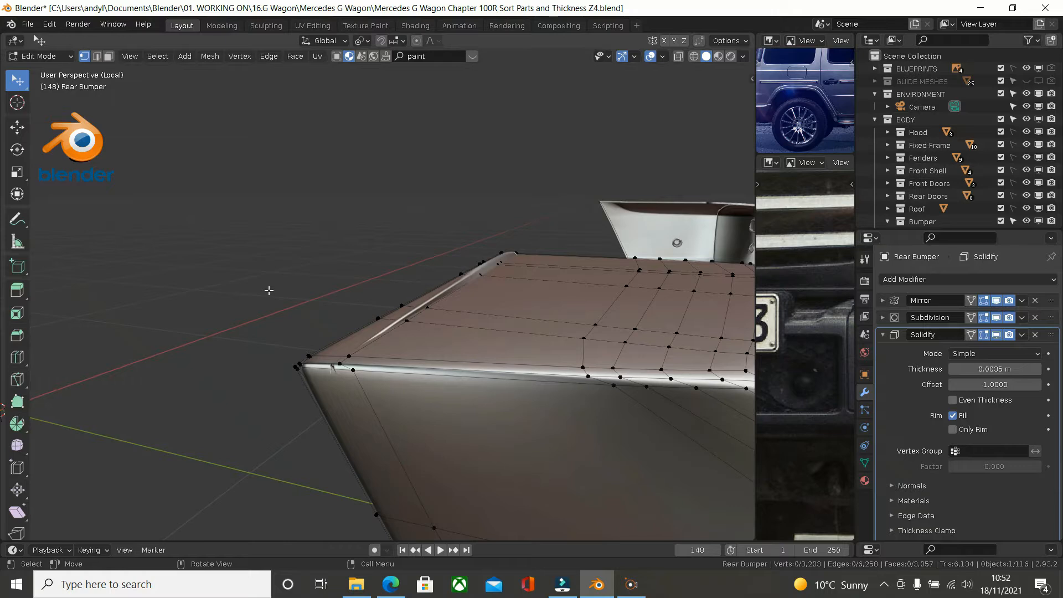
key("a")
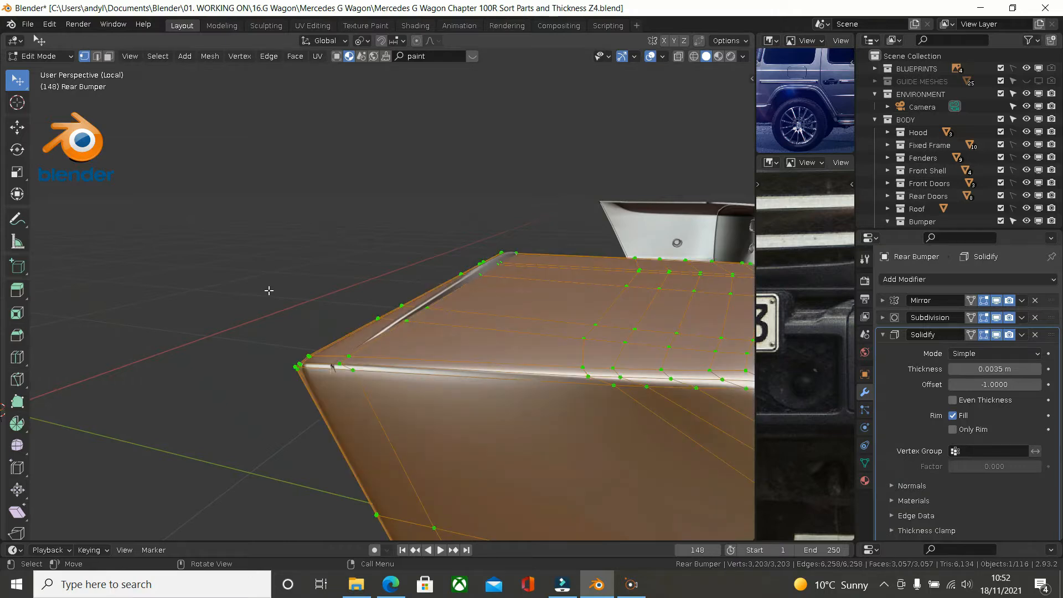
key("shift+n")
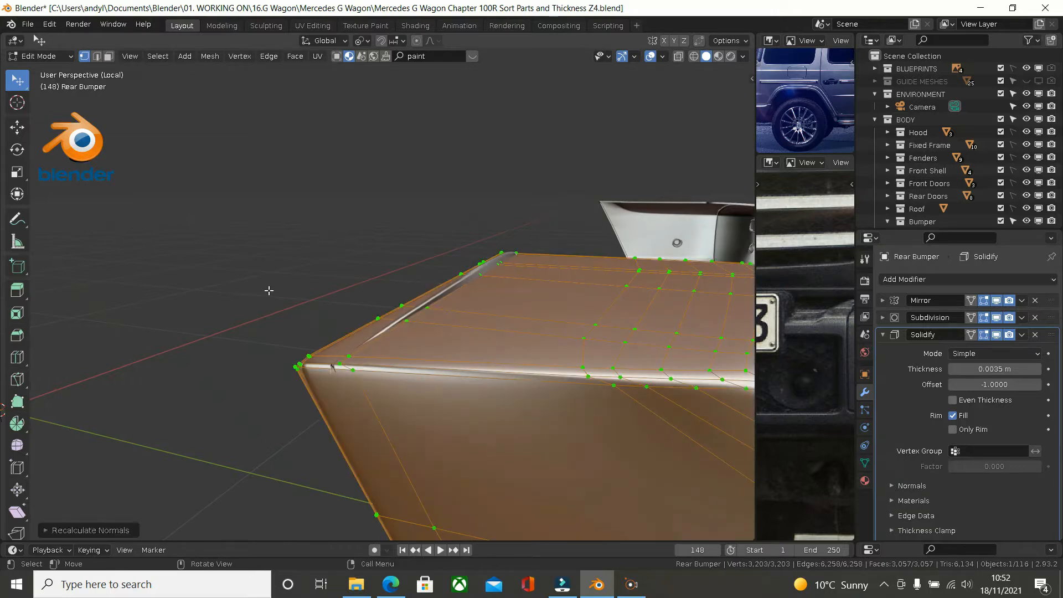
Step: Merge all of the Rear Bumper's vertices by distance to clear out duplicates
left_click(209, 58)
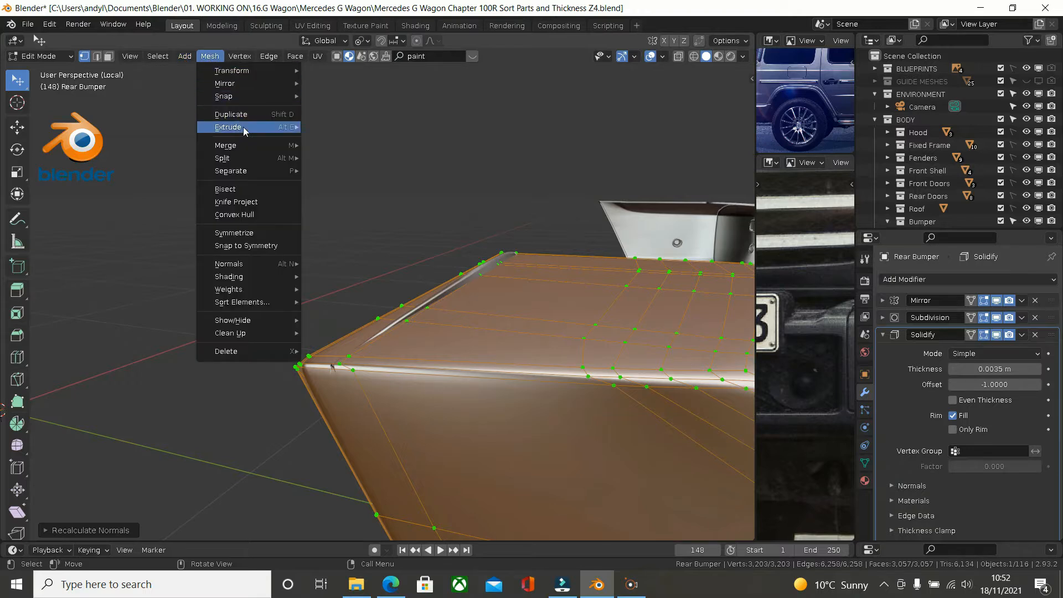
mouse_move(244, 173)
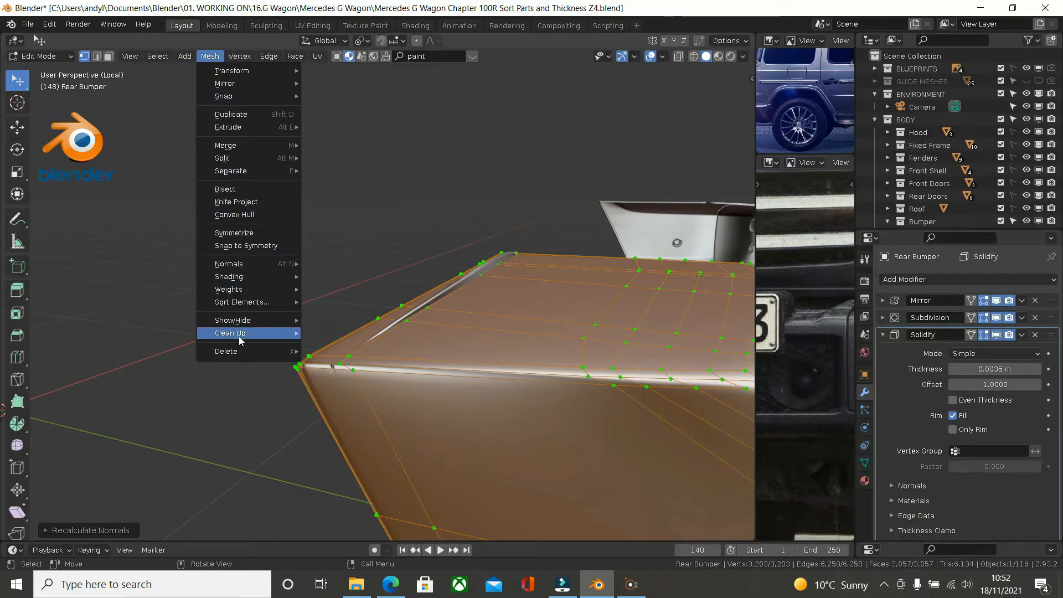
mouse_move(238, 337)
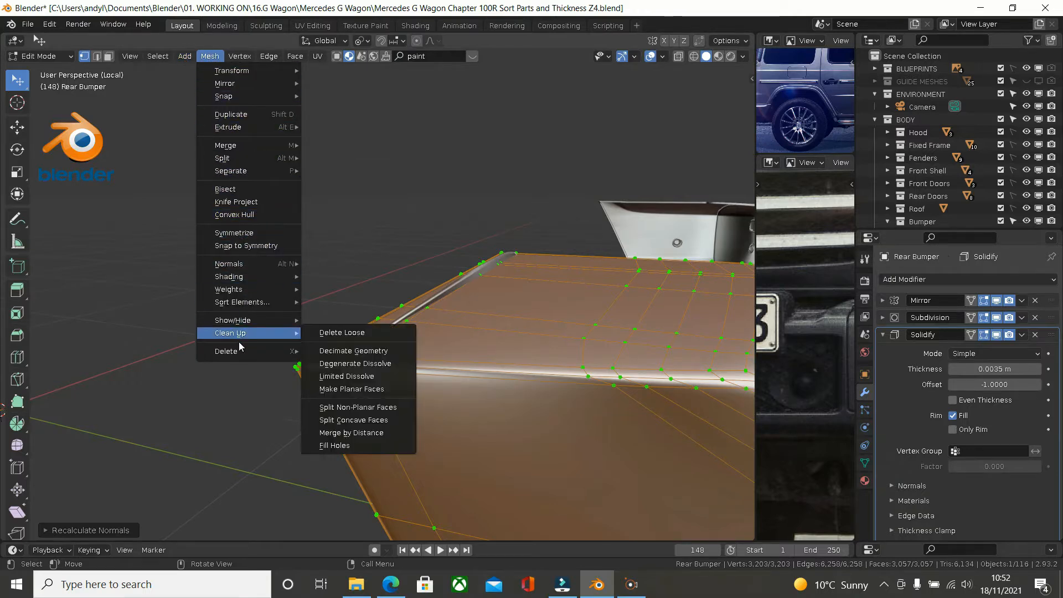
left_click(358, 434)
Step: Remove the Solidify modifier from the Rear Bumper
middle_click_drag(358, 434, 609, 332)
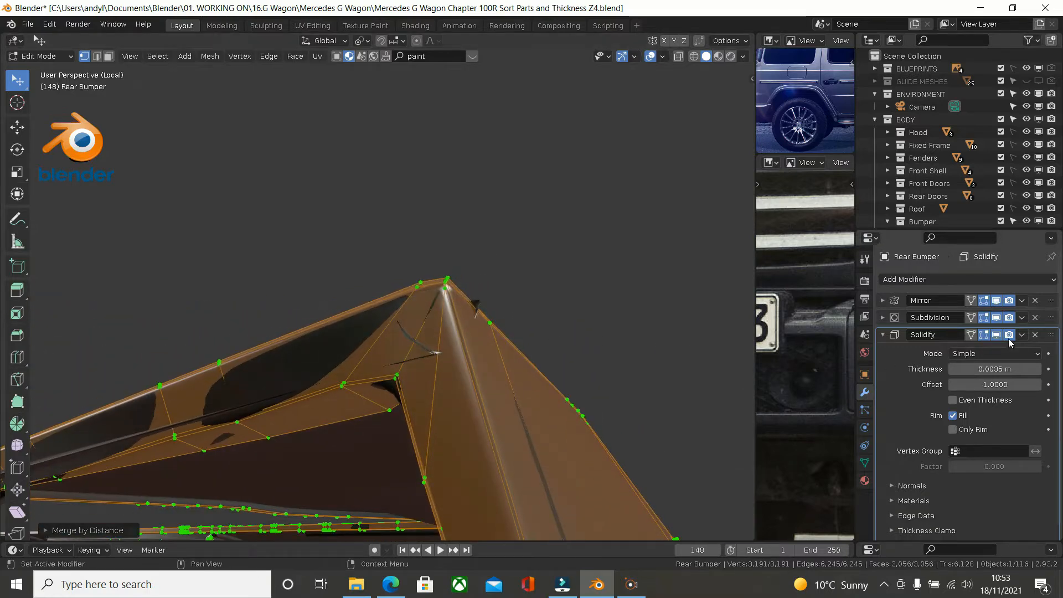
left_click(1036, 334)
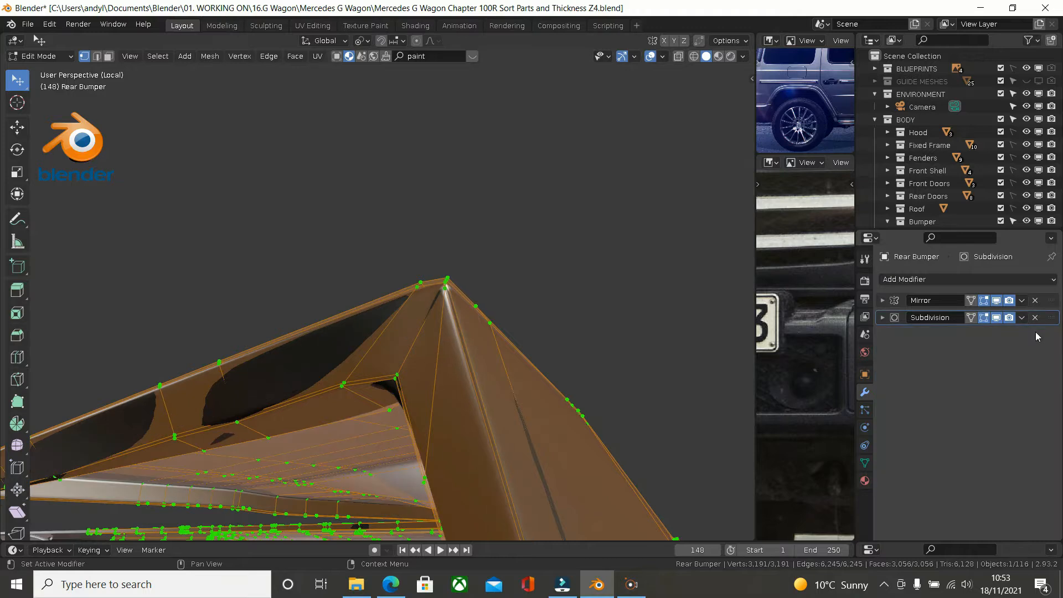
middle_click_drag(565, 304, 611, 291)
middle_click_drag(373, 335, 300, 366)
middle_click_drag(453, 349, 370, 222)
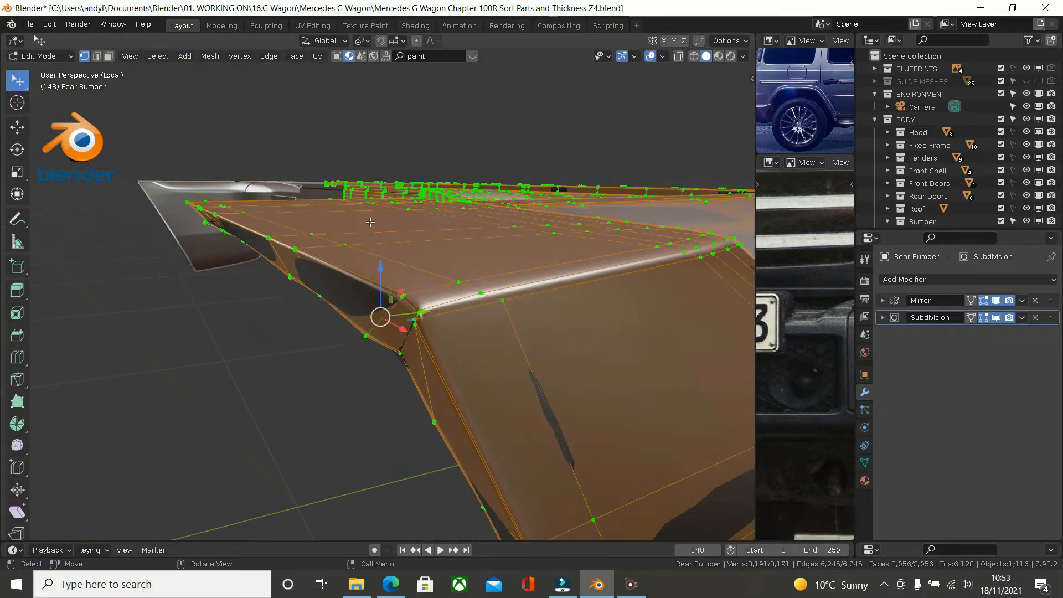
Step: Run Merge by Distance once more on the whole selected bumper mesh
left_click(209, 57)
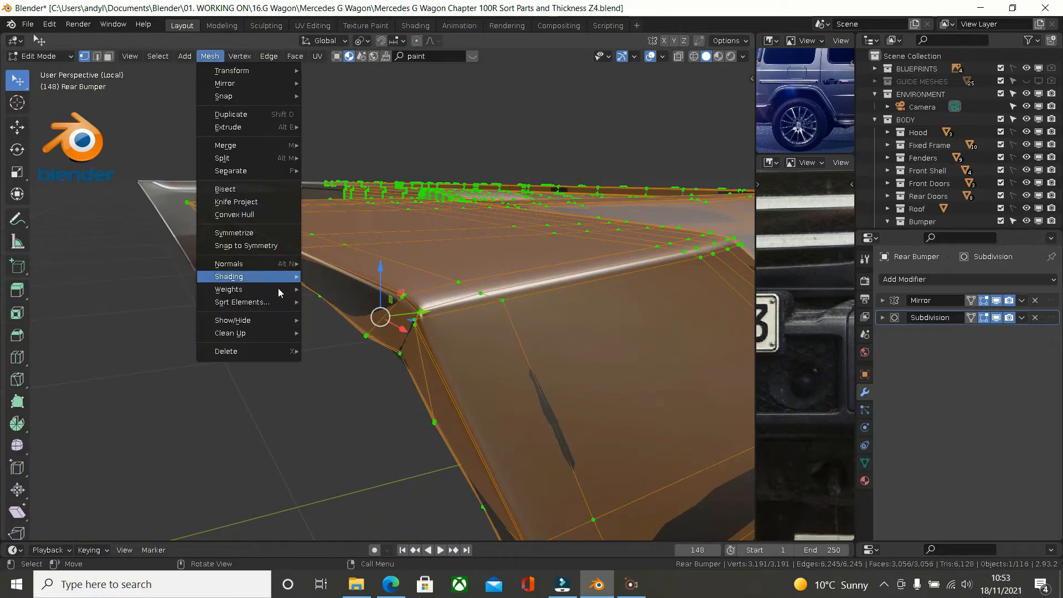
mouse_move(276, 330)
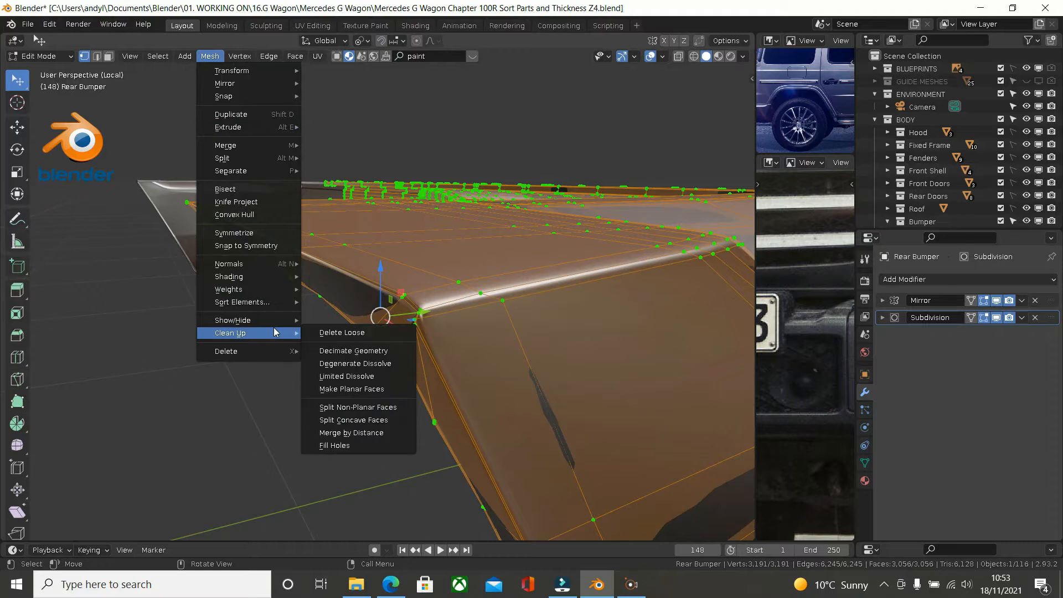
left_click(381, 432)
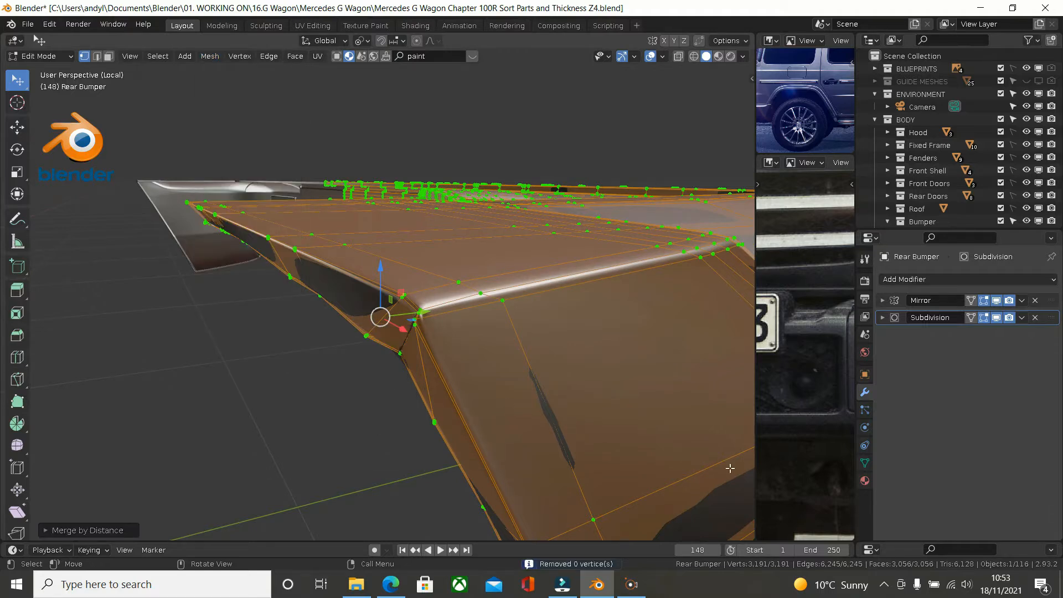
Step: Delete the vertex groups Group and Group.001 from the bumper mesh
left_click(865, 464)
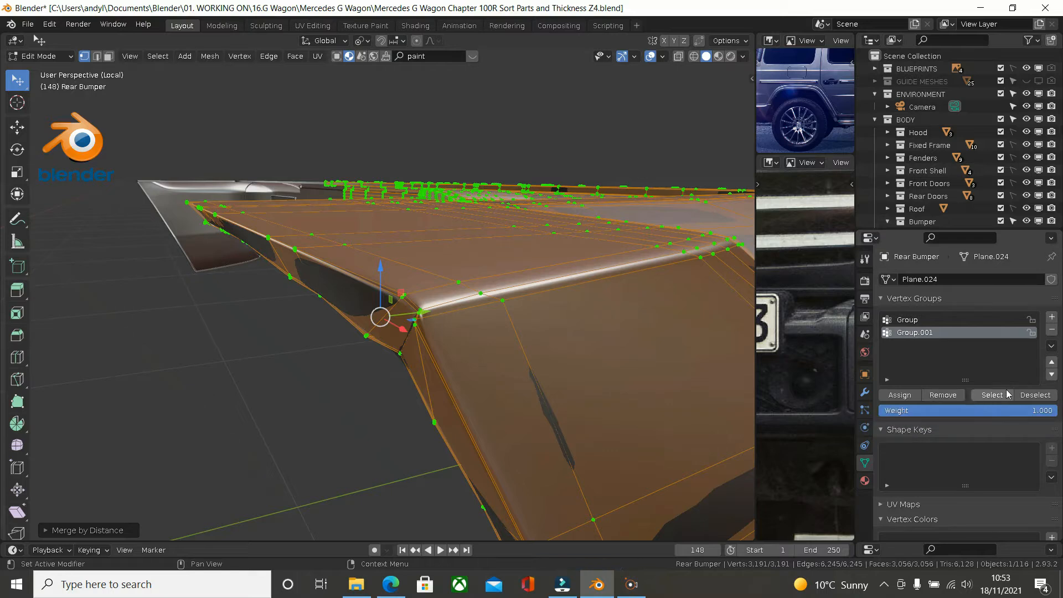
left_click(1053, 331)
left_click(1052, 331)
Step: Move the two vertices just below the bumper's upper end corner slightly along the Y axis
middle_click_drag(598, 344, 399, 328)
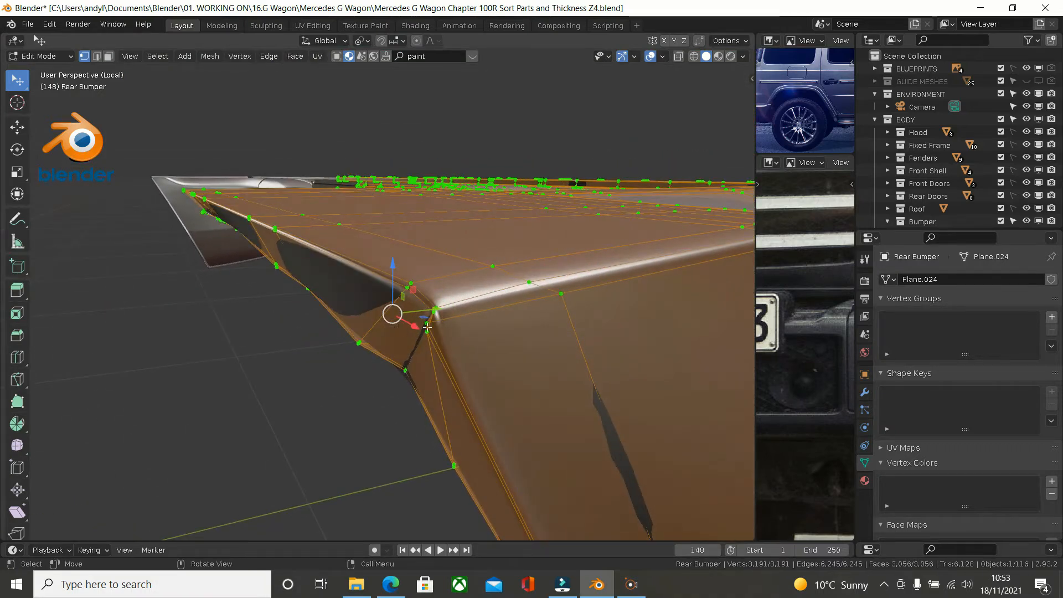
left_click(427, 326)
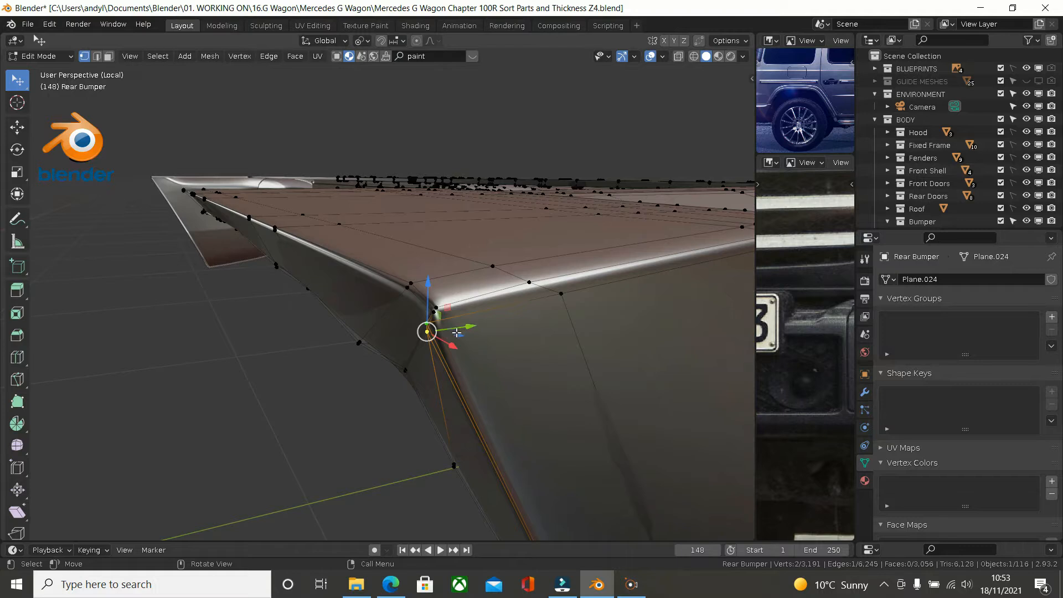
left_click_drag(470, 326, 484, 326)
middle_click_drag(485, 326, 425, 354)
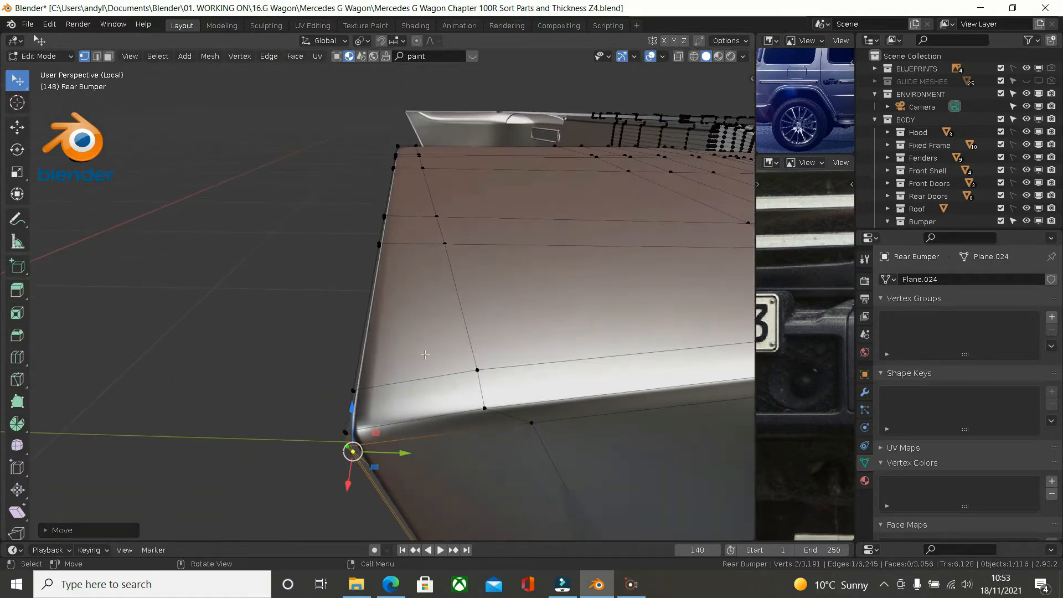
Step: Select the edge loop running alongside the bumper's end edge and dissolve its edges
left_click(464, 340, "alt")
middle_click_drag(465, 339, 488, 350)
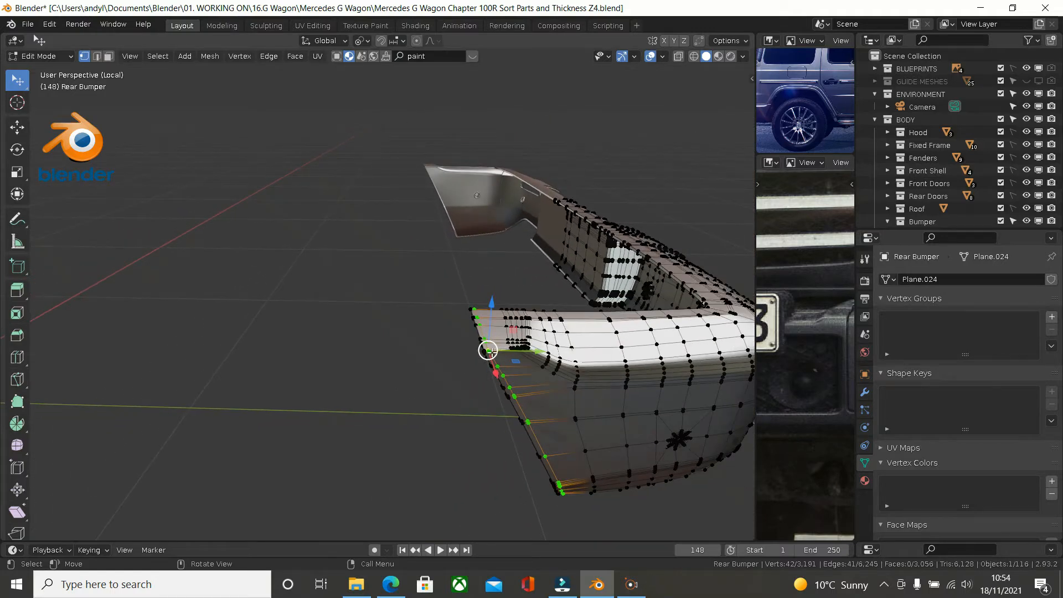
key("x")
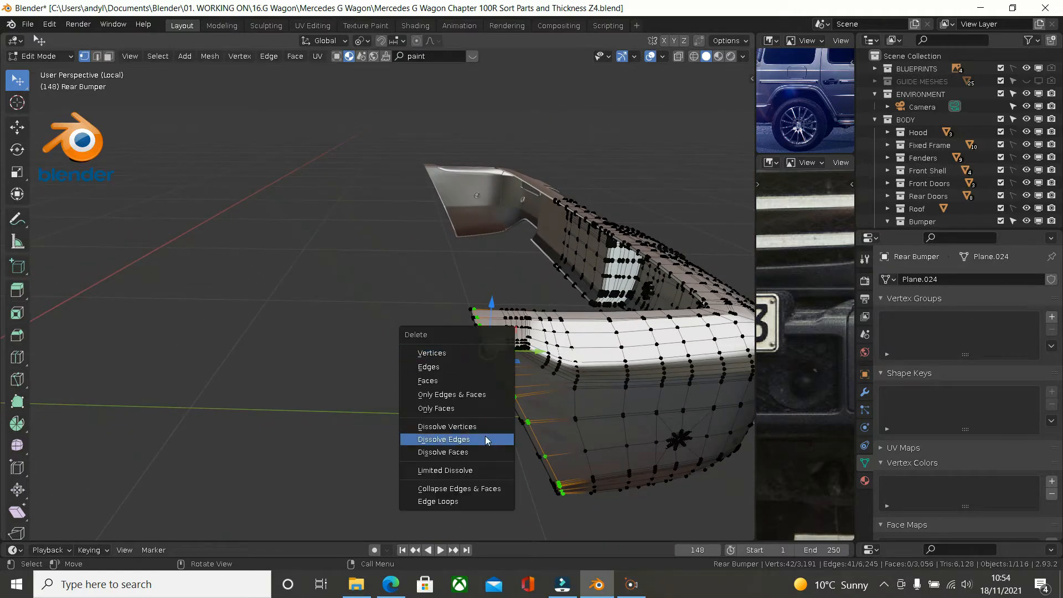
left_click(485, 437)
Step: Insert a loop cut close to the bumper's end edge, sliding it with Even and Flipped enabled
scroll(489, 411, "up", 5)
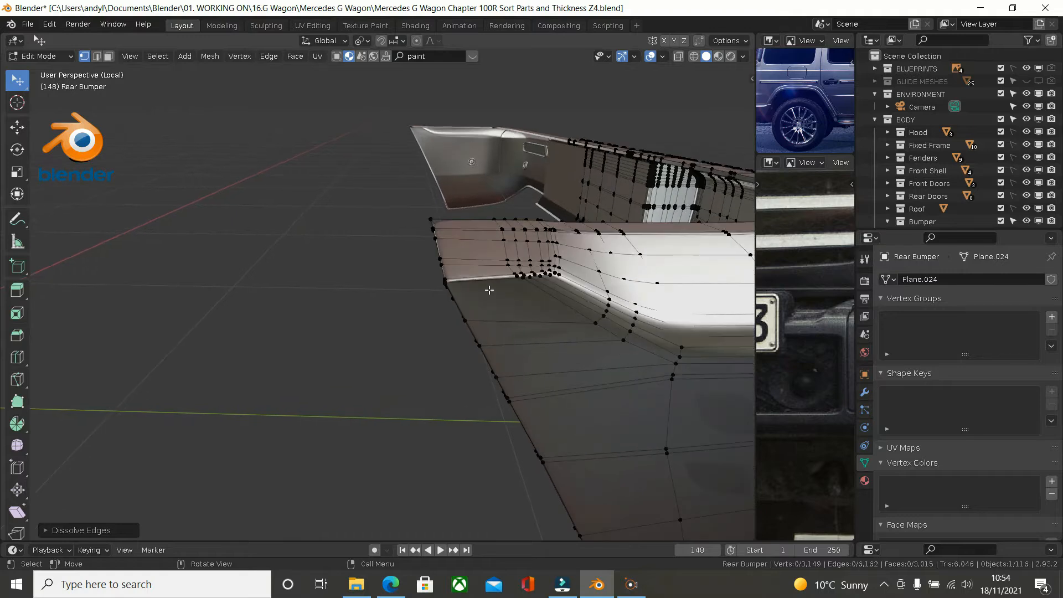
left_click(489, 290, "alt")
key("g")
key("g")
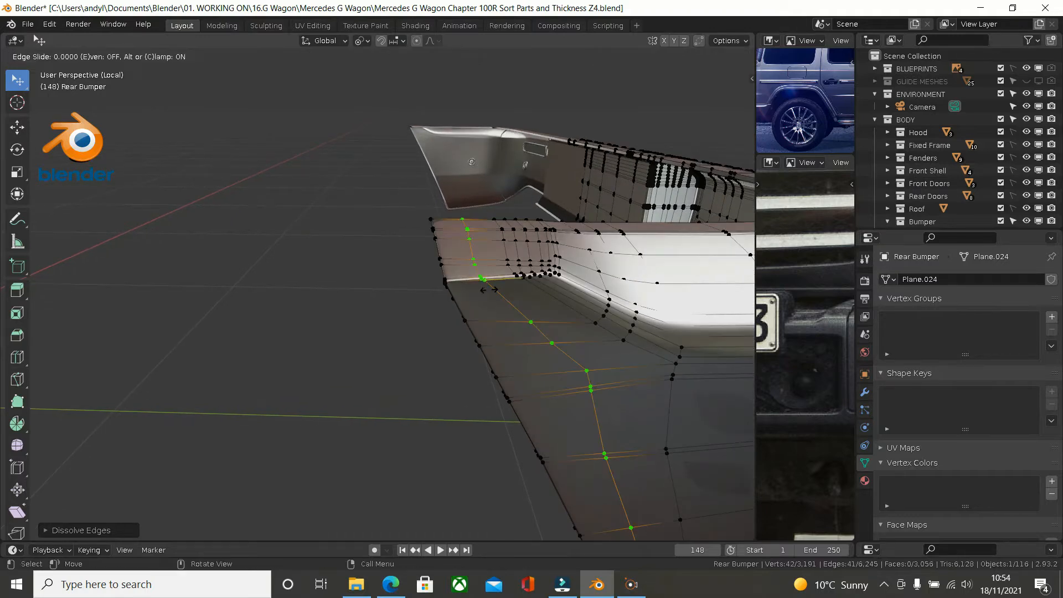
key("e")
key("f")
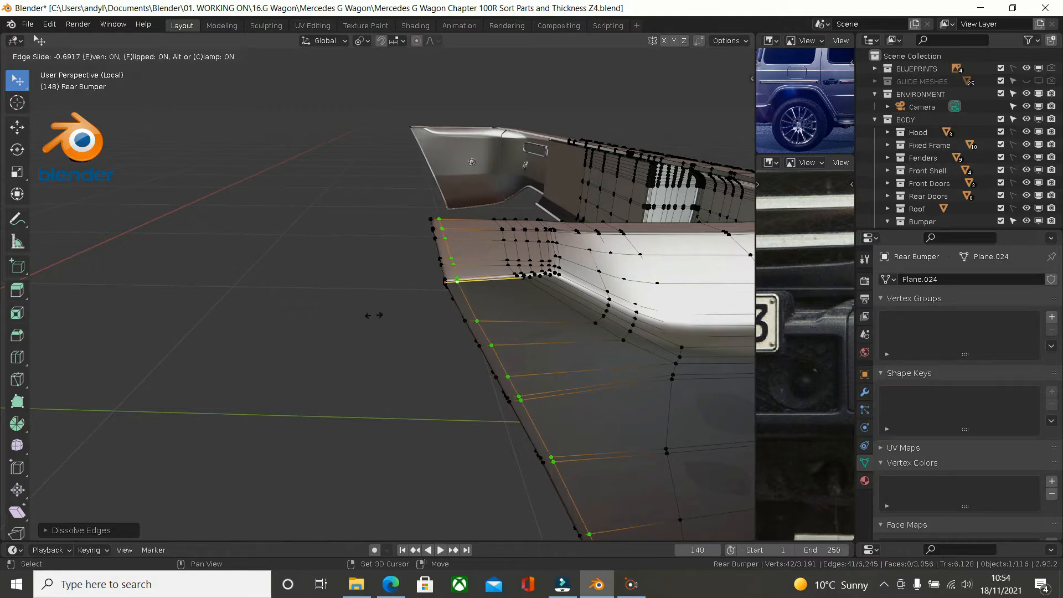
left_click(311, 328)
Step: Insert another loop cut along the narrow inward-folded rim around the bumper's edge
middle_click_drag(361, 313, 464, 278)
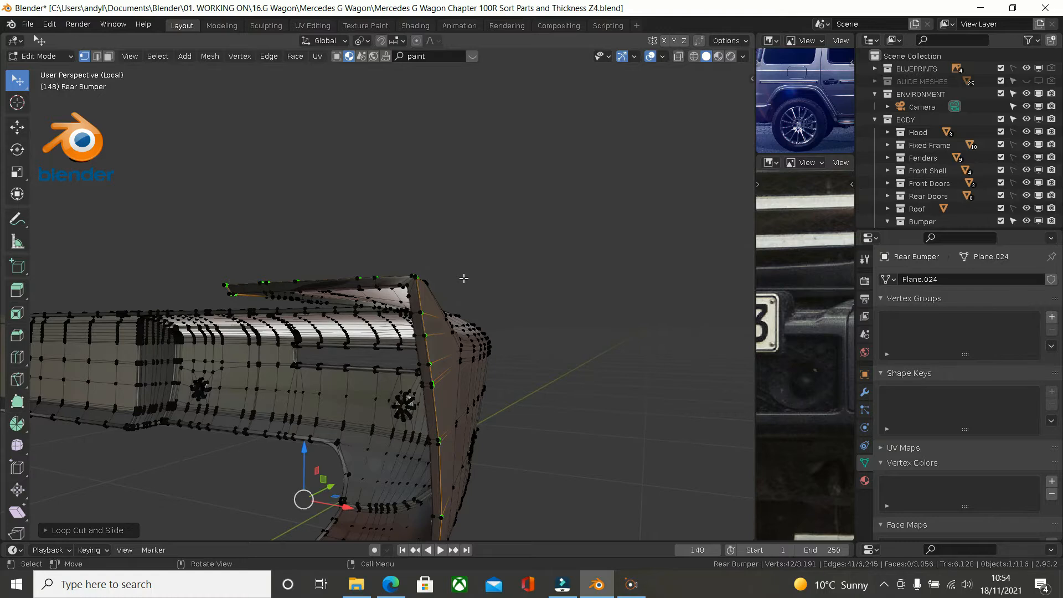
middle_click_drag(352, 299, 553, 273)
key("ctrl+r")
left_click(555, 258)
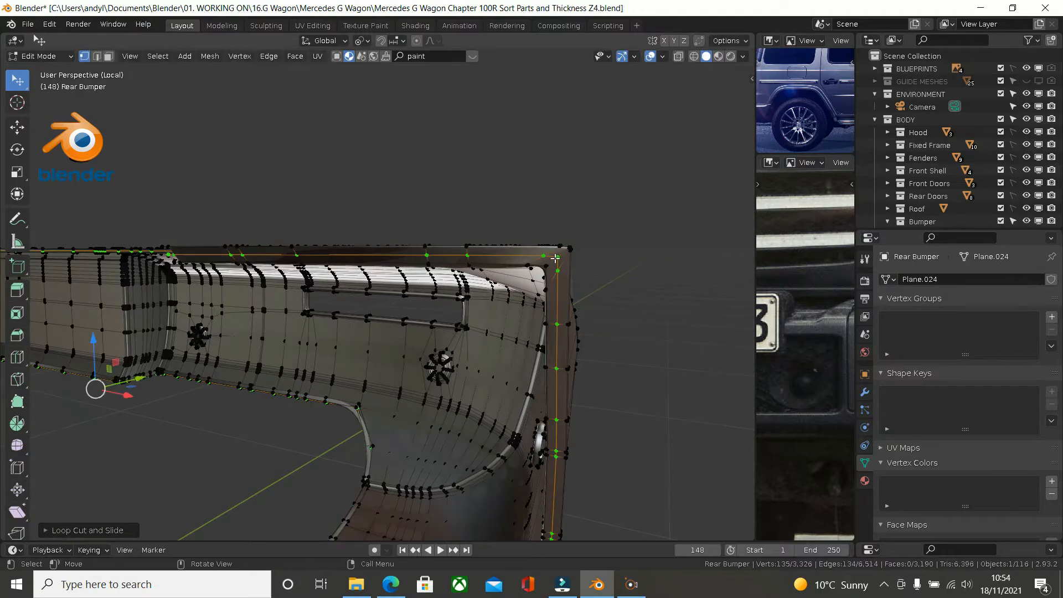
middle_click_drag(576, 262, 462, 330)
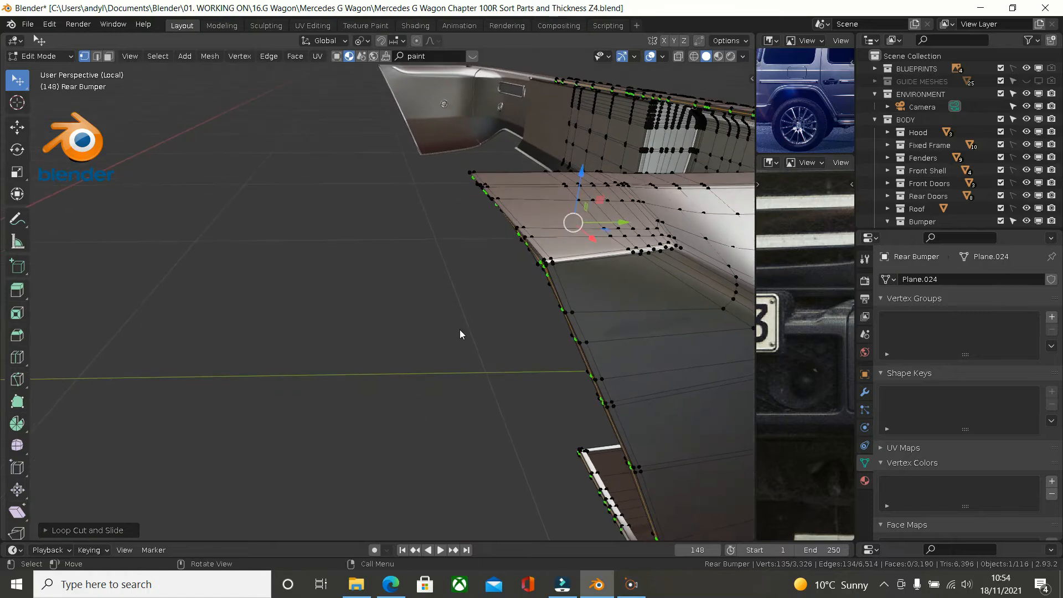
Step: Examine the bumper in Object Mode around its end edge, slot and round sensor details, with its modifier stack shown
key("Tab")
scroll(803, 311, "up", 2)
middle_click_drag(645, 325, 578, 317)
middle_click_drag(647, 333, 320, 367)
middle_click_drag(436, 364, 548, 382)
left_click(865, 392)
middle_click_drag(744, 377, 361, 364)
middle_click_drag(410, 341, 471, 288)
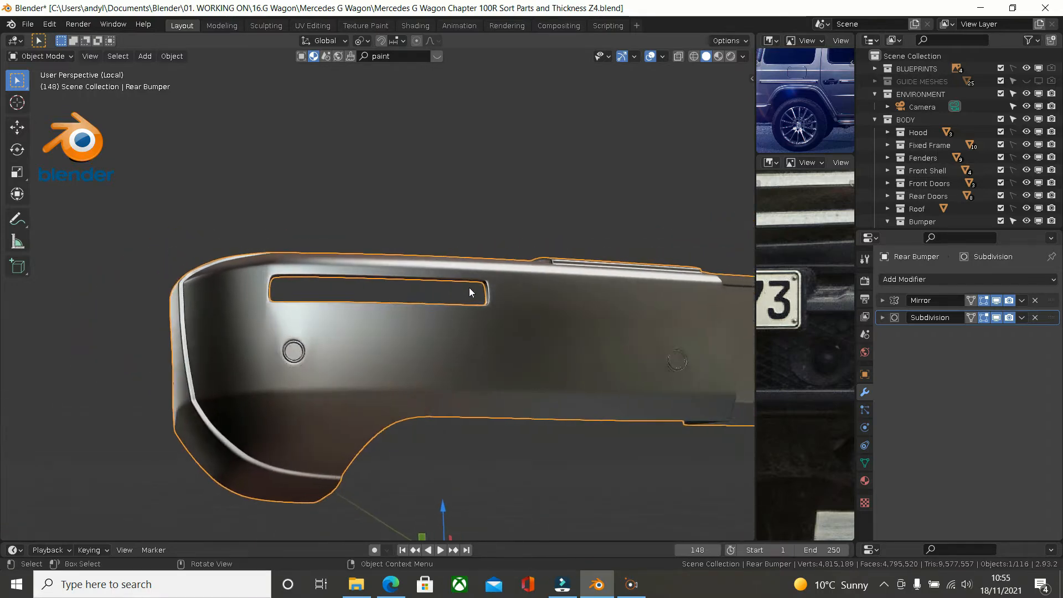
scroll(297, 334, "up", 3)
middle_click_drag(297, 334, 326, 317)
middle_click_drag(446, 339, 451, 371)
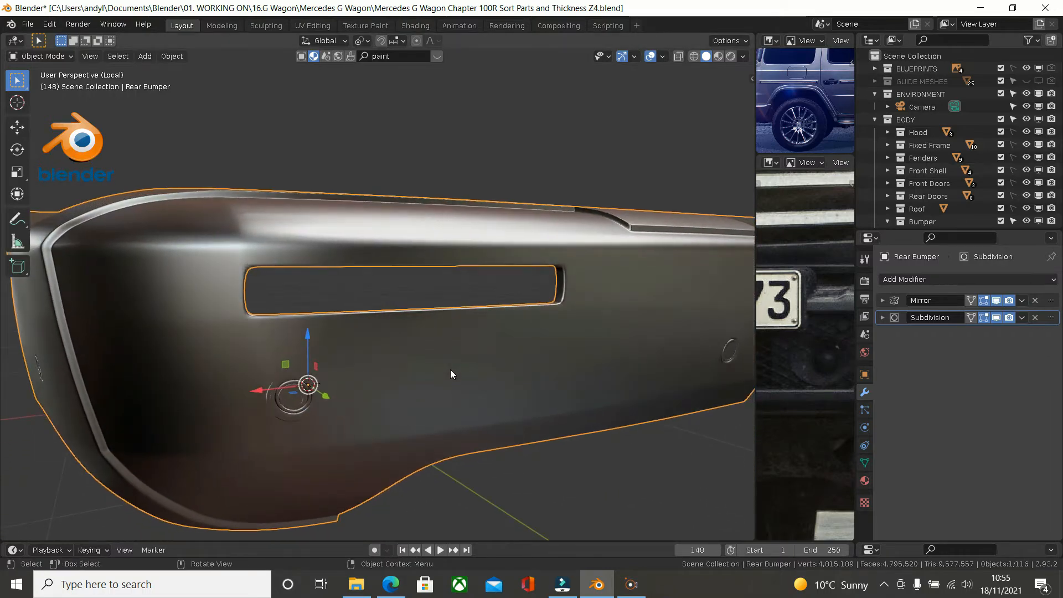
Step: Undo the recent bumper edits back to the state with both Shrinkwrap modifiers in the stack
left_click(622, 483)
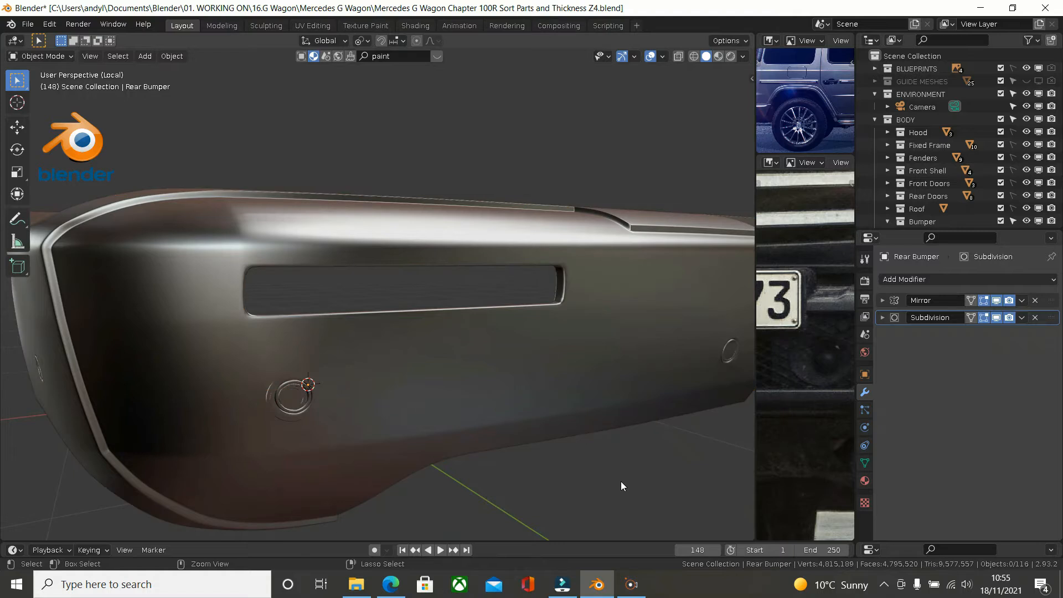
key("ctrl+z")
key("ctrl+z")
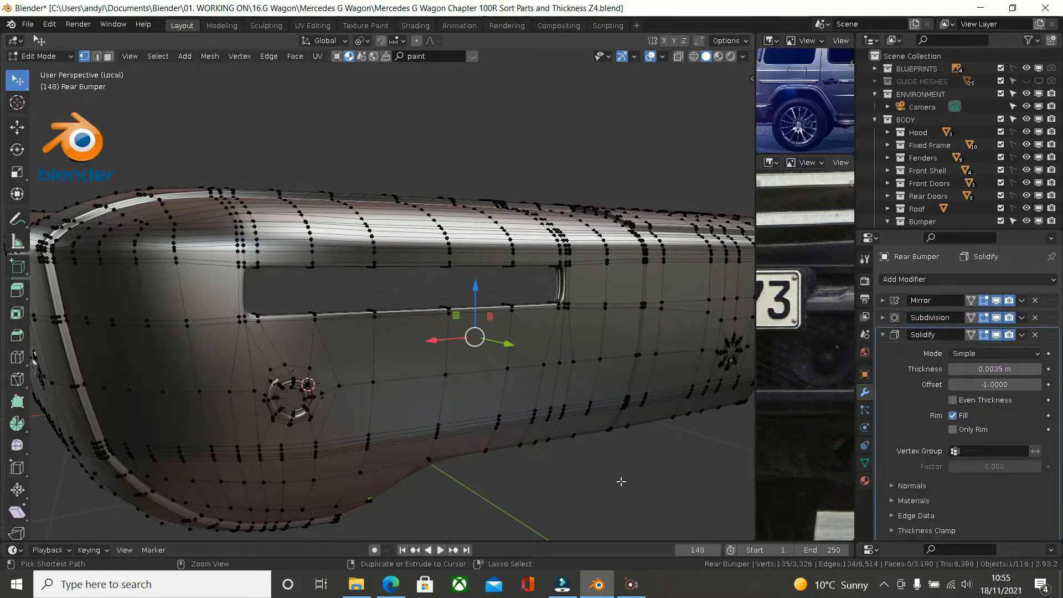
key("ctrl+z")
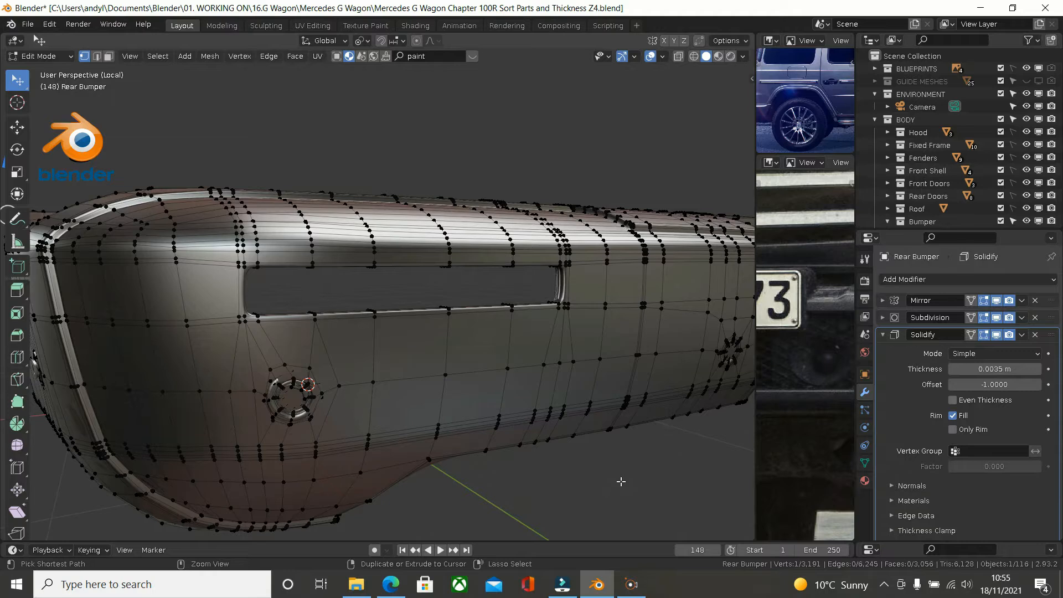
key("a")
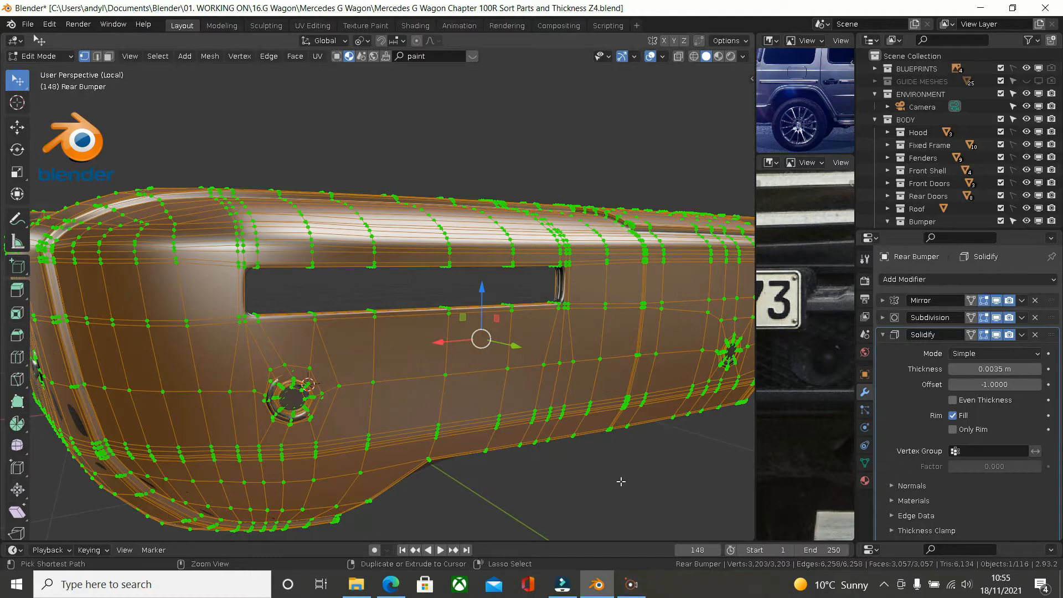
key("alt+a")
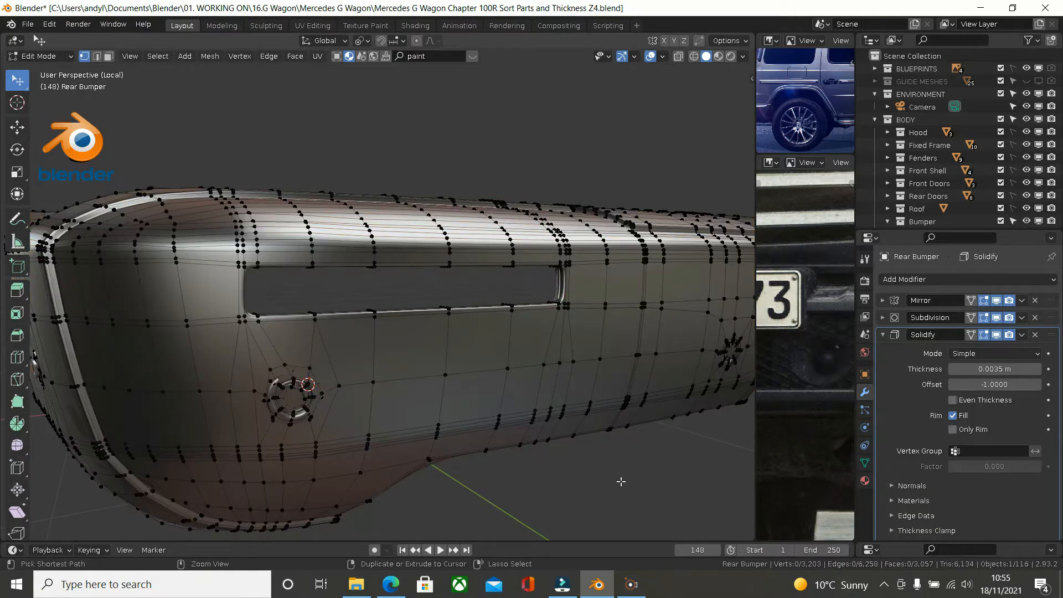
key("Tab")
key("ctrl+z")
key("ctrl+z")
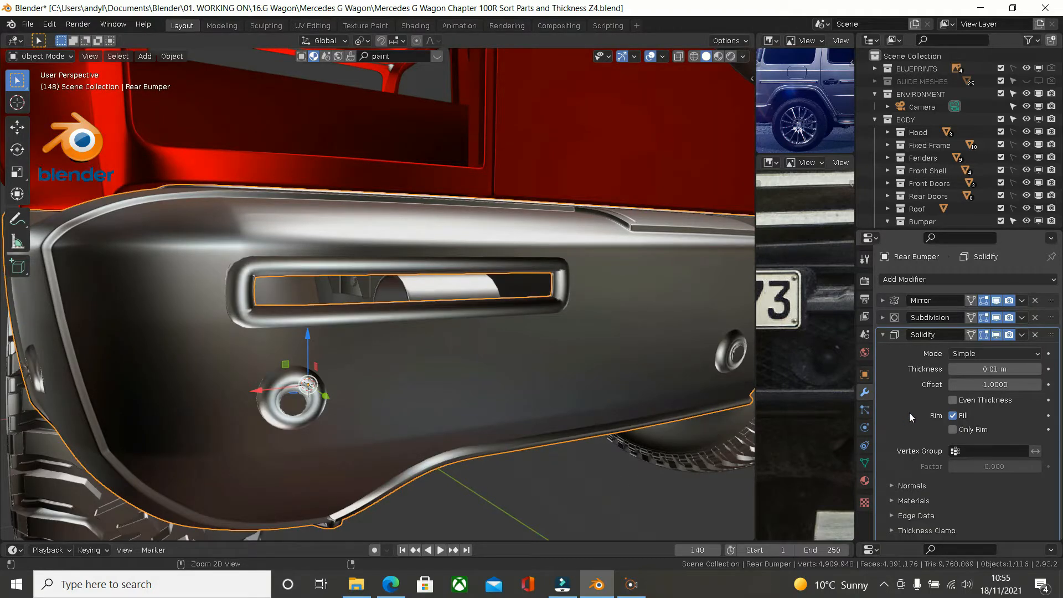
key("ctrl+z")
key("ctrl+z")
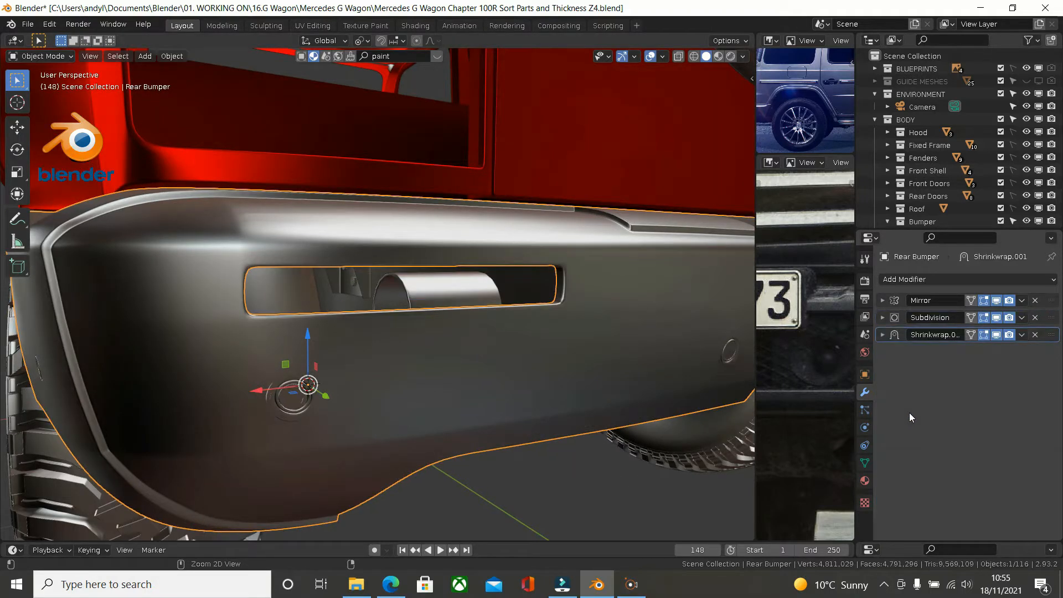
key("ctrl+z")
Step: Select the rear bumper and enter Edit Mode close up at the round sensor detail below the slot
middle_click_drag(496, 423, 276, 386)
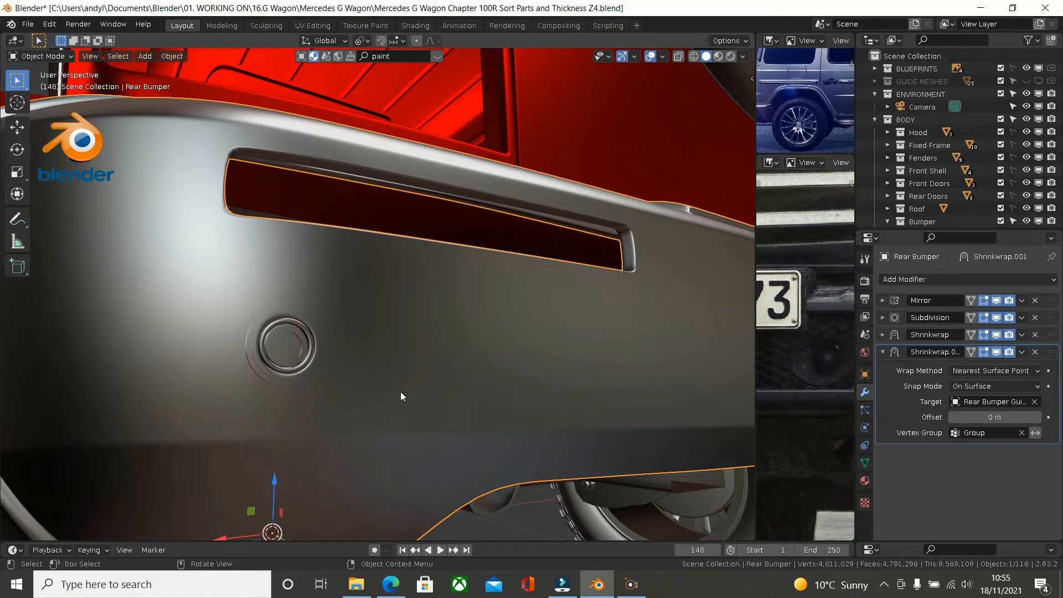
mouse_move(361, 354)
middle_mouse_down()
mouse_move(347, 333)
mouse_move(372, 342)
middle_mouse_up()
left_click(289, 364)
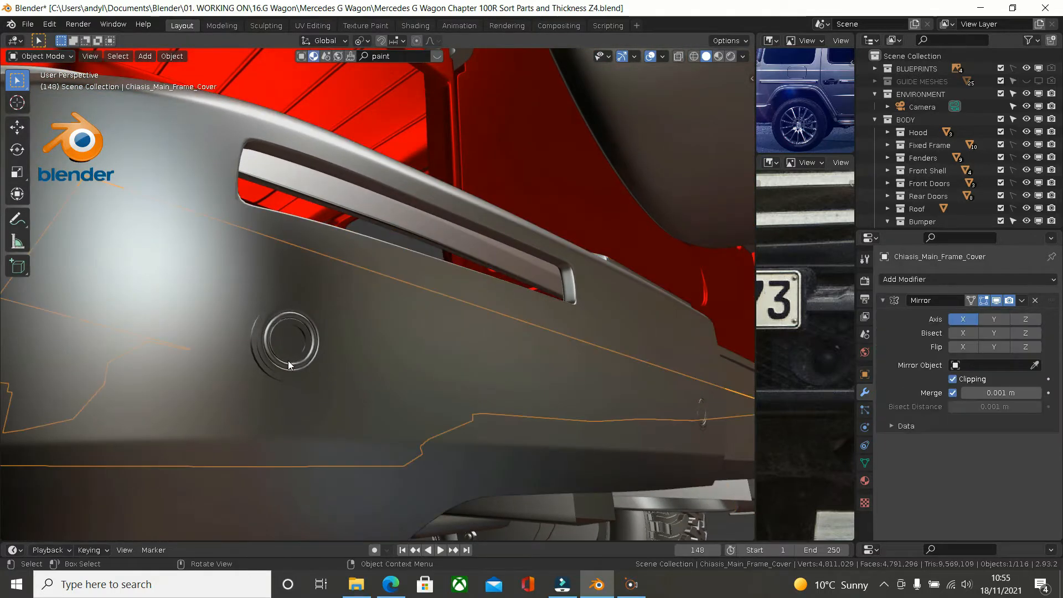
middle_click_drag(290, 364, 268, 374)
left_click(264, 363)
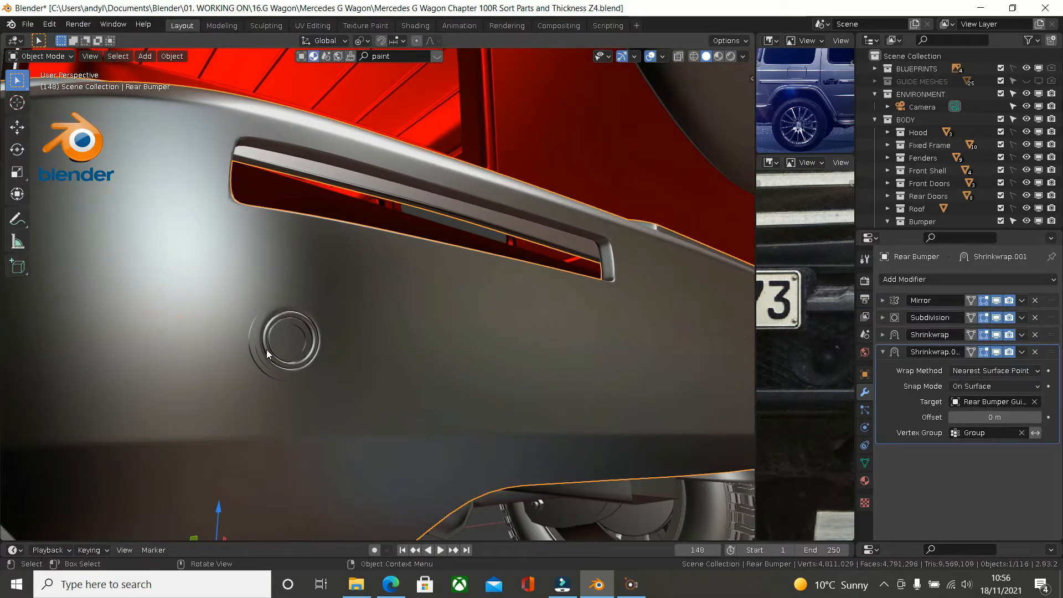
left_click(293, 348)
mouse_move(294, 348)
middle_mouse_down()
mouse_move(228, 359)
mouse_move(249, 346)
mouse_move(291, 345)
mouse_move(299, 357)
mouse_move(342, 344)
mouse_move(261, 312)
mouse_move(275, 279)
mouse_move(356, 292)
mouse_move(315, 343)
mouse_move(279, 294)
mouse_move(197, 273)
mouse_move(202, 302)
mouse_move(238, 330)
mouse_move(256, 308)
mouse_move(221, 278)
mouse_move(209, 219)
mouse_move(391, 270)
mouse_move(423, 301)
mouse_move(387, 330)
mouse_move(318, 335)
mouse_move(234, 298)
mouse_move(143, 297)
mouse_move(217, 305)
middle_mouse_up()
left_click(324, 370)
key("Tab")
scroll(256, 323, "up", 4)
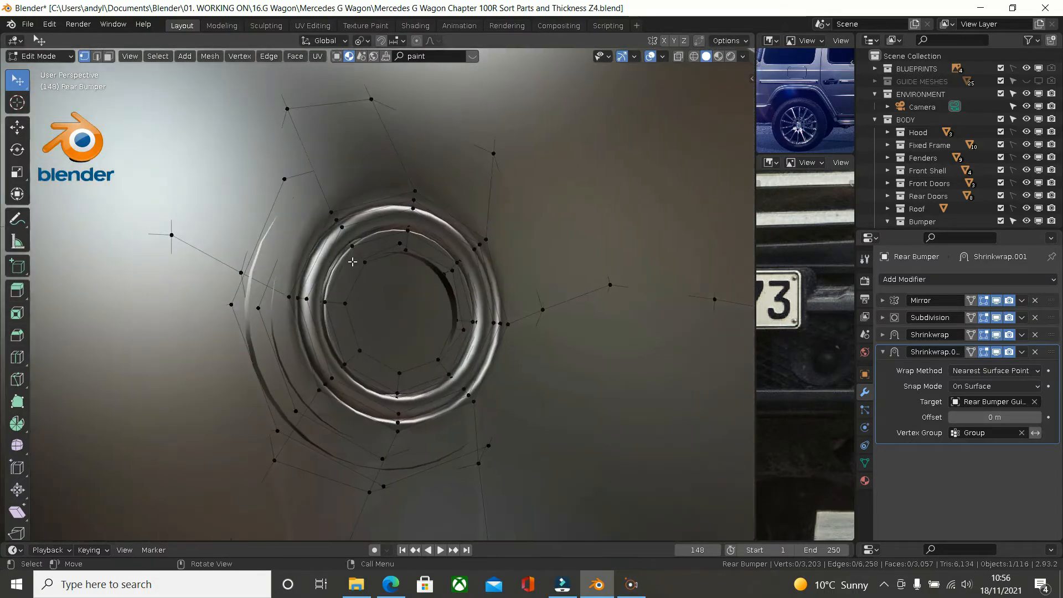
Step: Select the linked geometry of the sensor's inner disc and its surrounding ring to check which parts are separate
key("l")
middle_click_drag(352, 250, 361, 227)
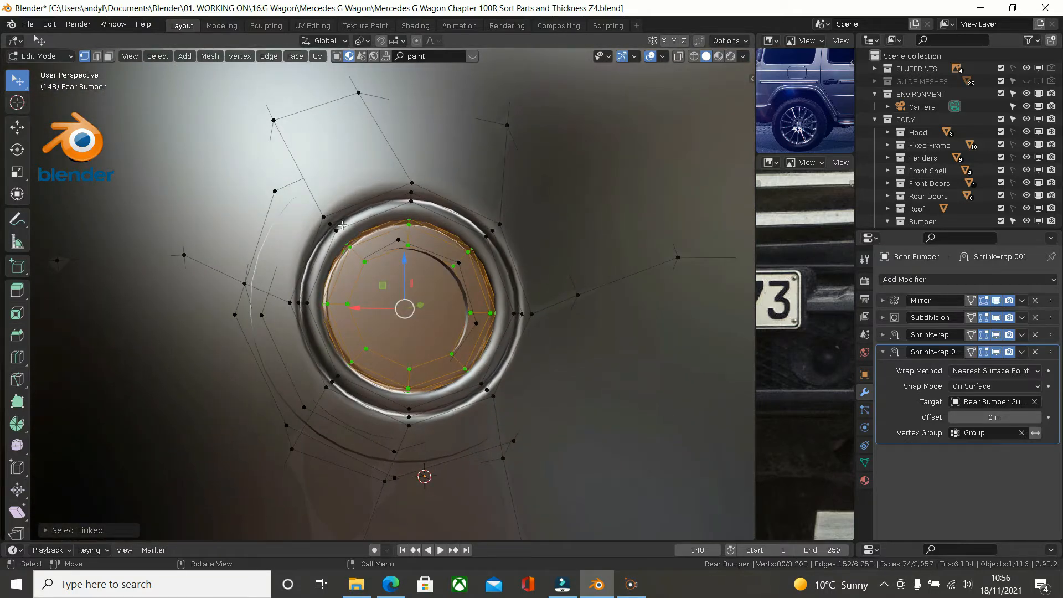
key("l")
middle_click_drag(343, 224, 364, 216)
middle_click_drag(369, 258, 430, 264)
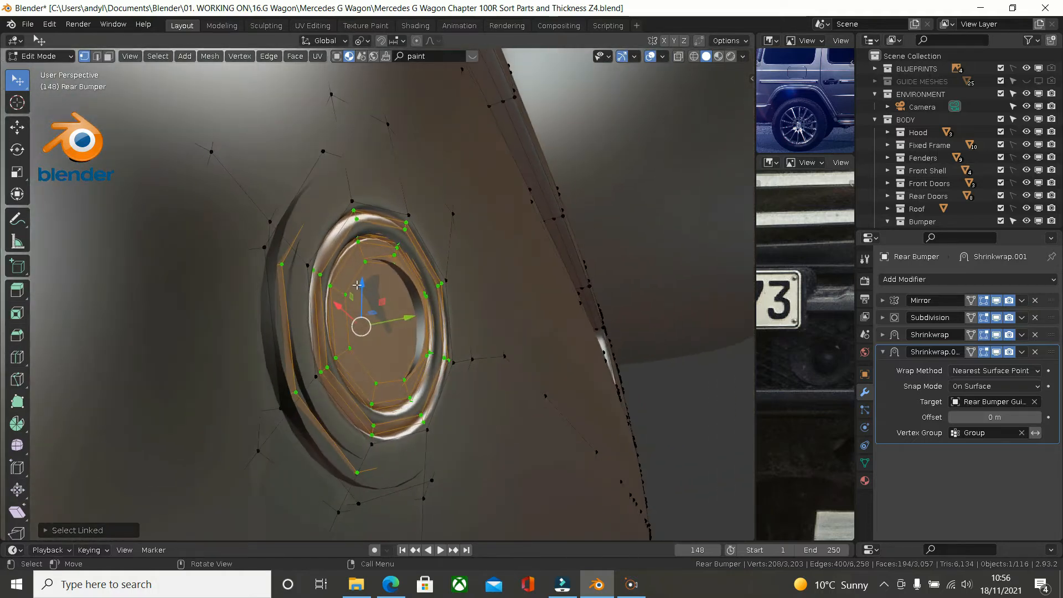
Step: Select three consecutive vertices of the stray arc beside the sensor ring and move them slightly outward
left_click(358, 472)
left_click(296, 391, "shift")
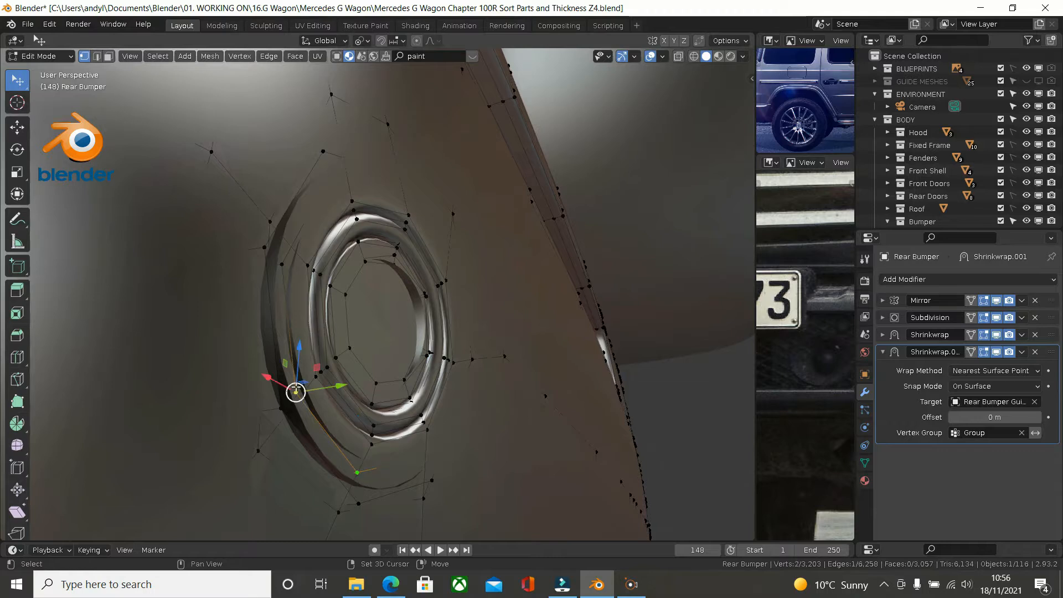
middle_click_drag(407, 289, 382, 293)
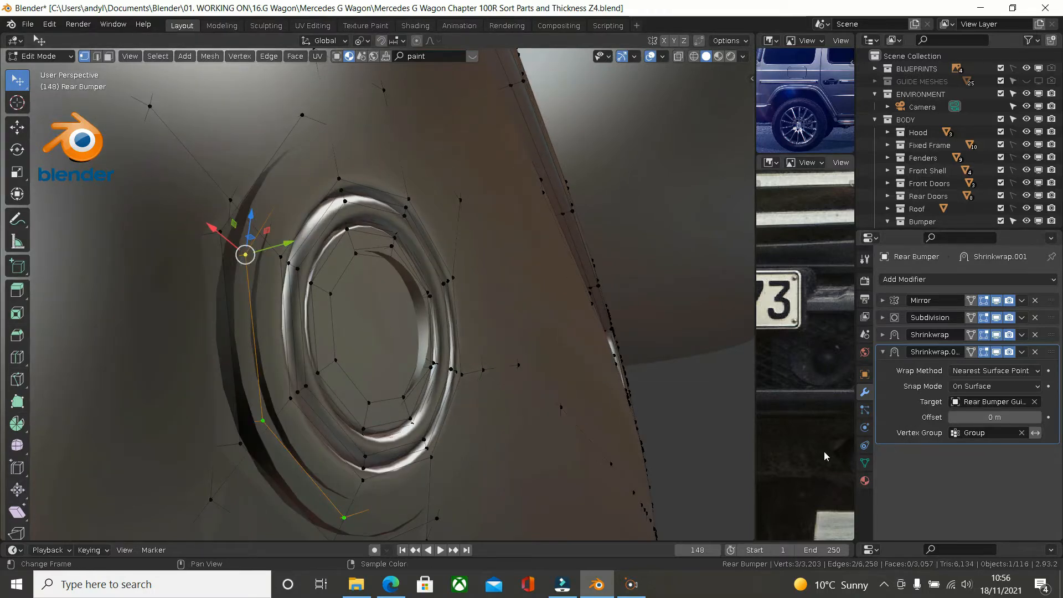
scroll(556, 423, "down", 5)
middle_click_drag(587, 424, 563, 453)
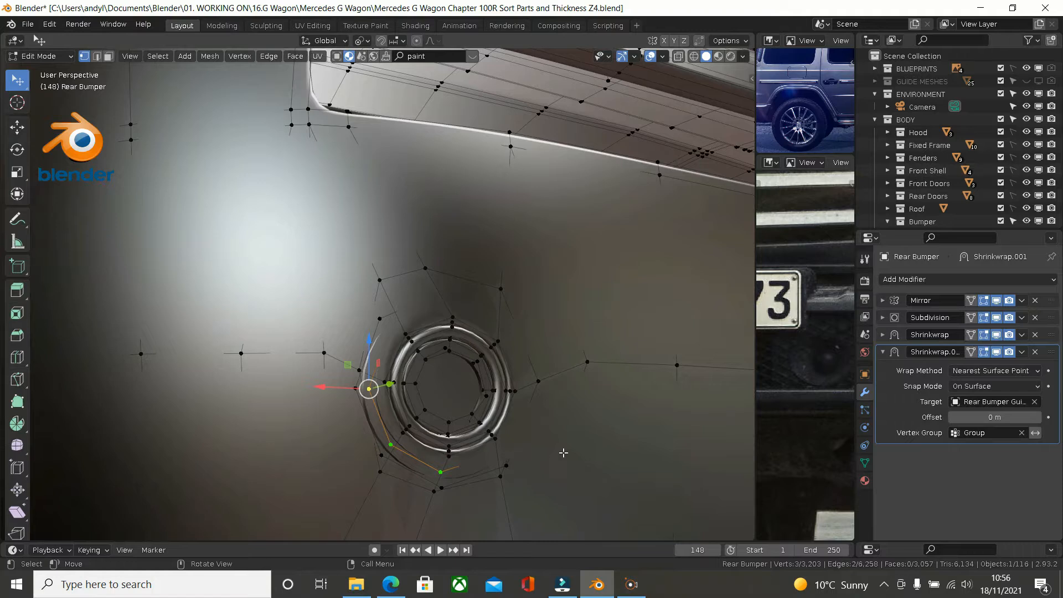
middle_click_drag(590, 417, 496, 403)
left_click_drag(430, 373, 404, 378)
middle_click_drag(404, 378, 376, 470)
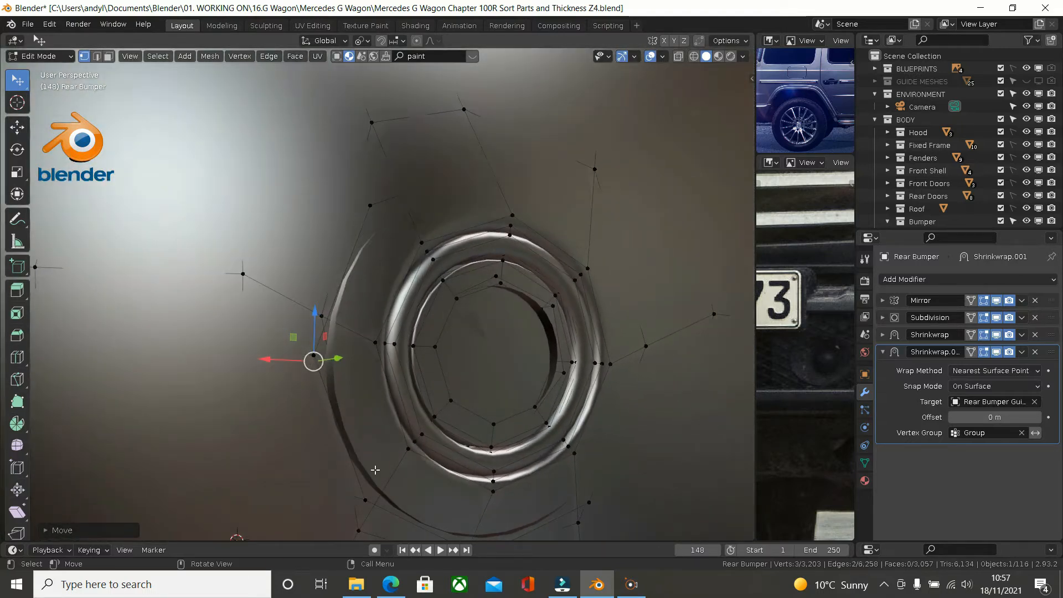
Step: Select the edge loop along the stray arc around the sensor and view the surface in Object Mode
left_click(366, 223, "alt")
middle_click_drag(392, 239, 421, 246)
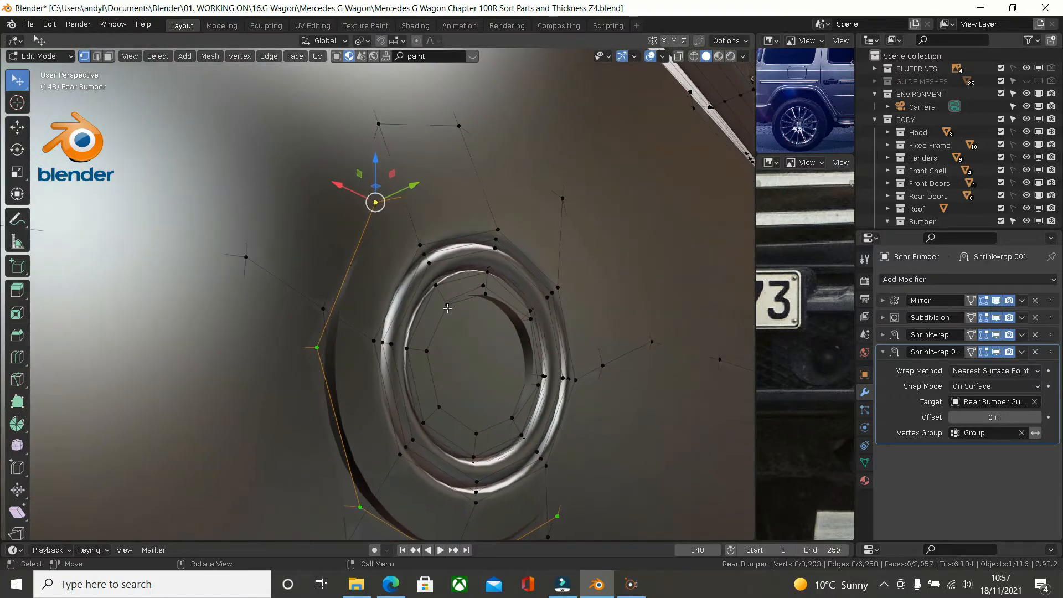
scroll(448, 308, "down", 4)
key("Tab")
middle_click_drag(447, 308, 400, 321)
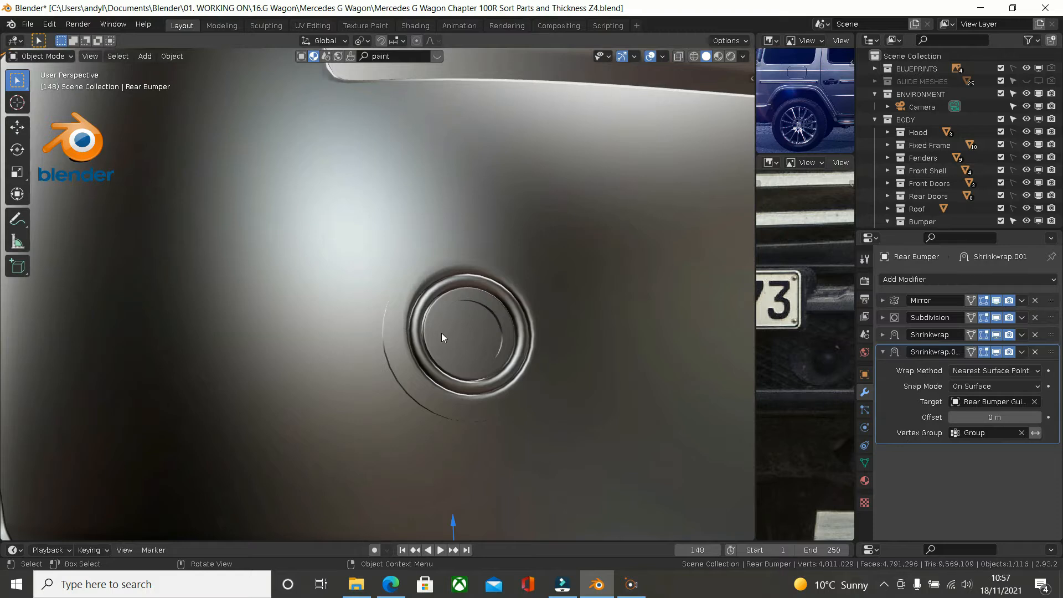
left_click(421, 342)
left_click(498, 364)
left_click(614, 277)
key("Tab")
middle_click_drag(582, 290, 563, 341)
scroll(562, 341, "down", 6)
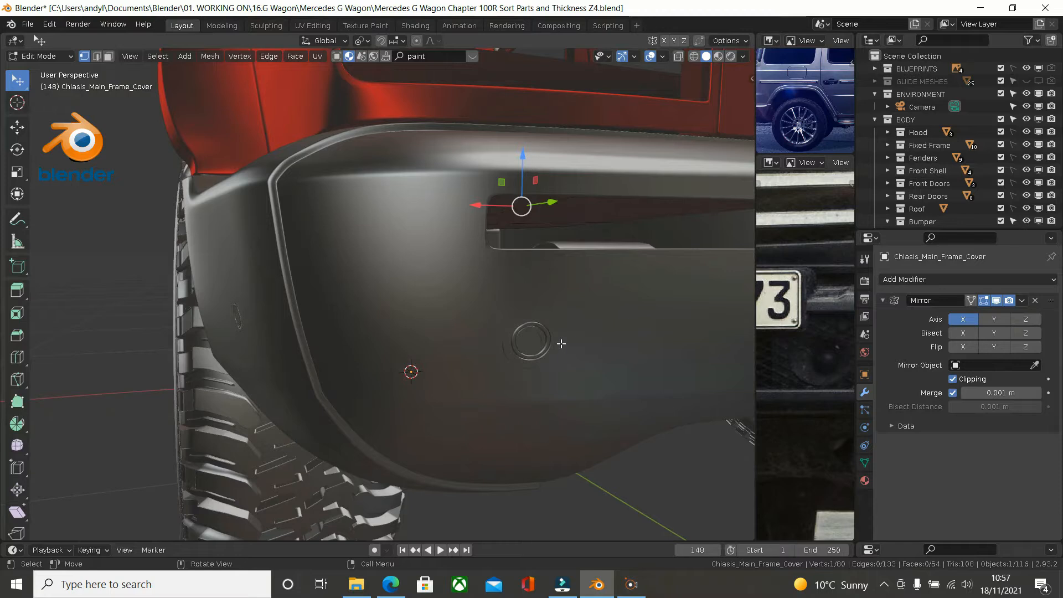
key("Tab")
Step: Isolate the rear bumper in Local View and examine the round sensor details along its surface
left_click(400, 338)
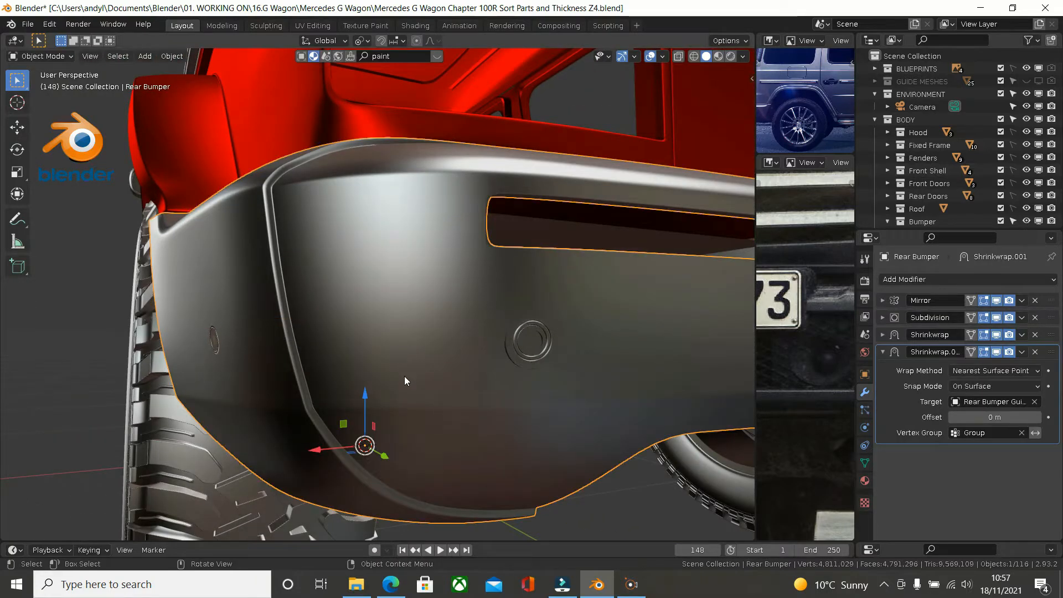
key("KP_Divide")
middle_click_drag(365, 331, 317, 327)
scroll(241, 270, "up", 6)
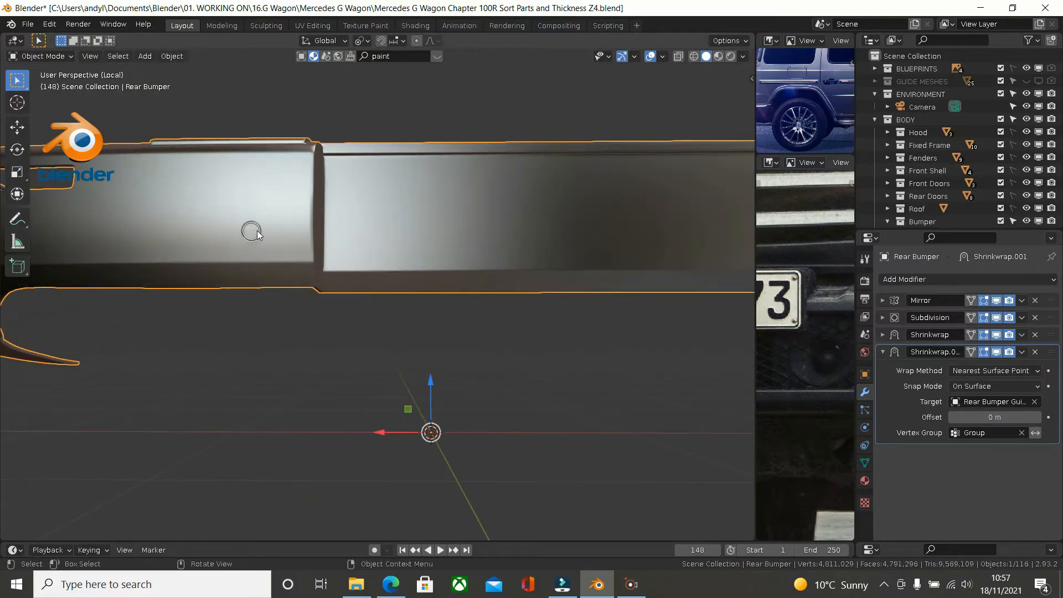
scroll(263, 253, "up", 5)
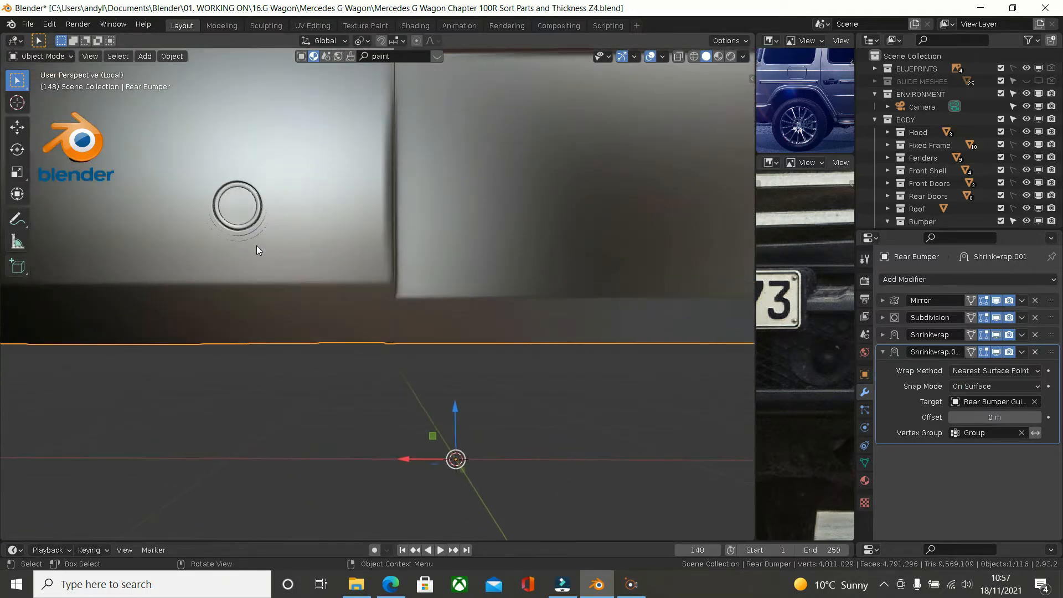
middle_click_drag(271, 250, 310, 216)
scroll(272, 292, "down", 6)
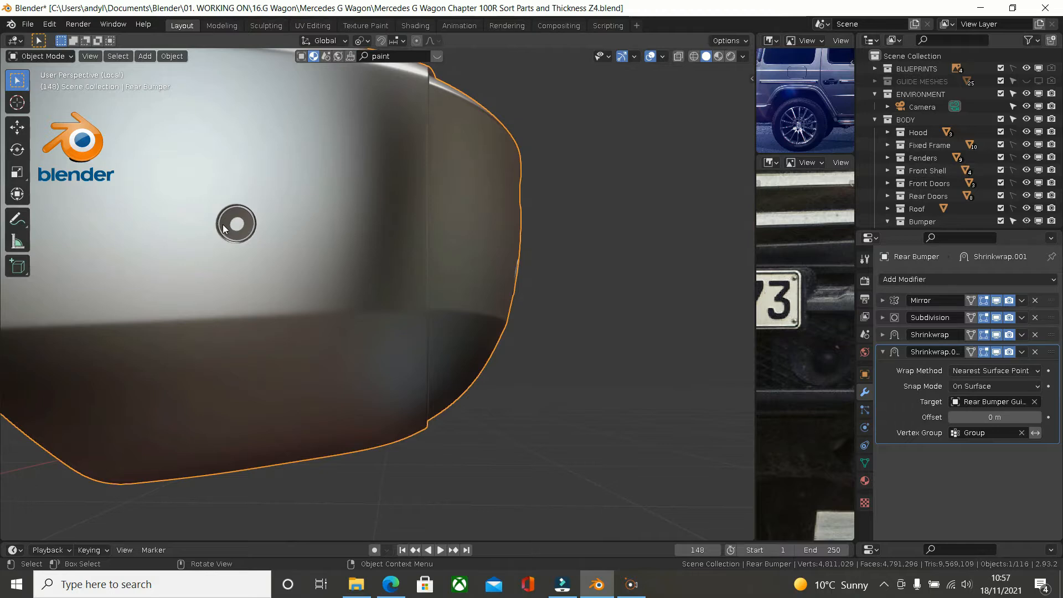
middle_click_drag(234, 237, 312, 314)
middle_click_drag(444, 316, 358, 308)
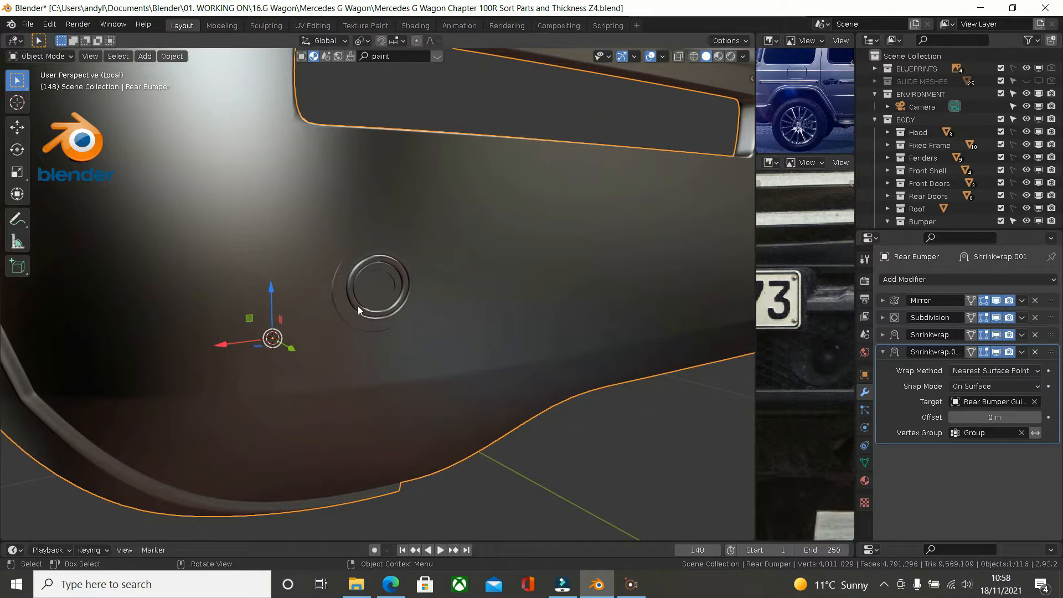
Step: In Edit Mode, select the linked inner disc and outer ring of the sensor below the slot and inspect them
key("Tab")
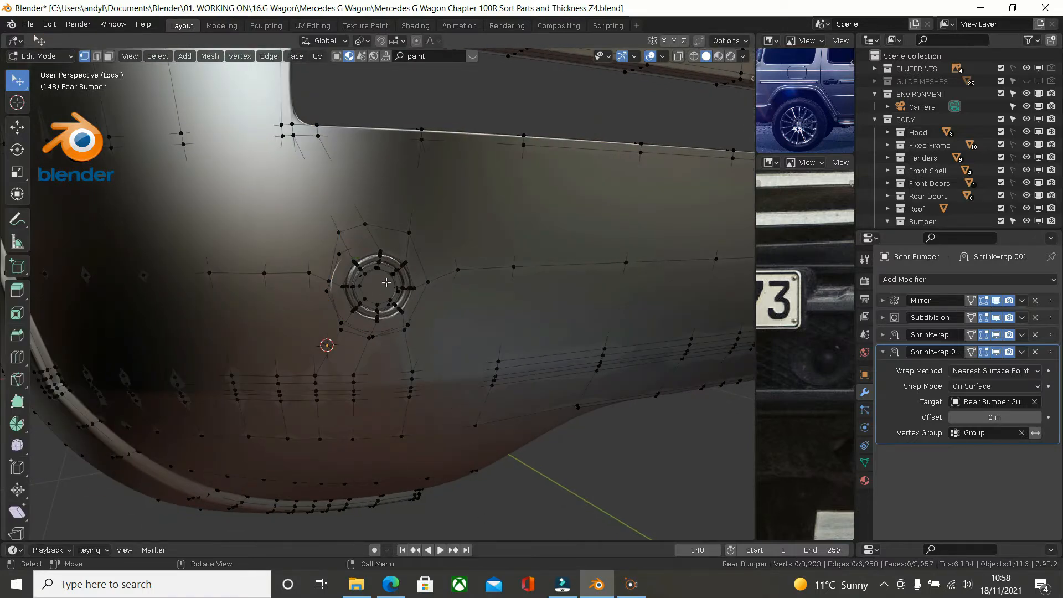
key("l")
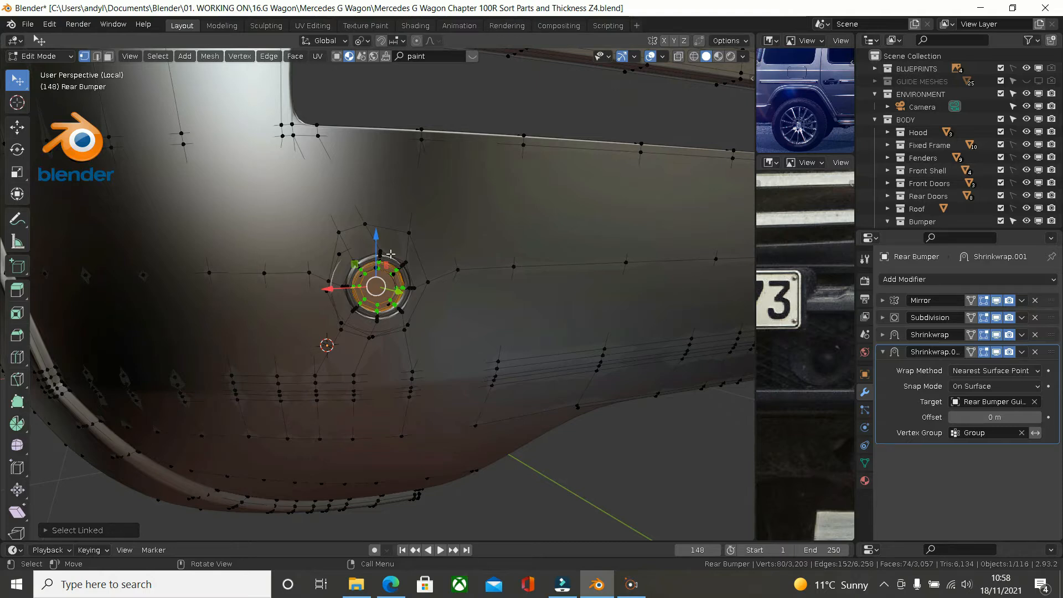
key("ctrl+i")
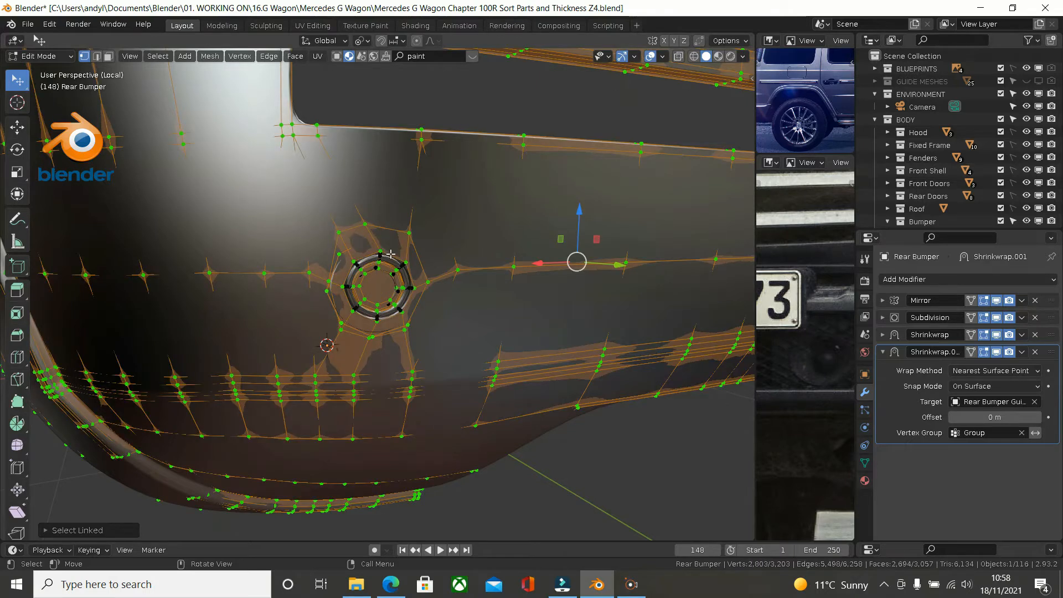
key("ctrl+i")
key("KP_Decimal")
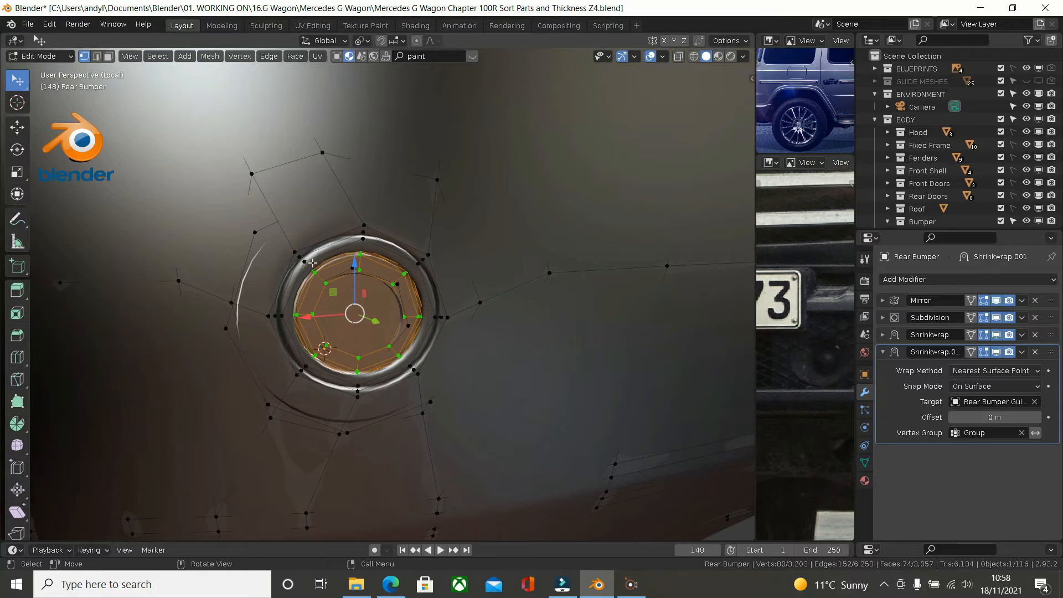
key("ctrl+l")
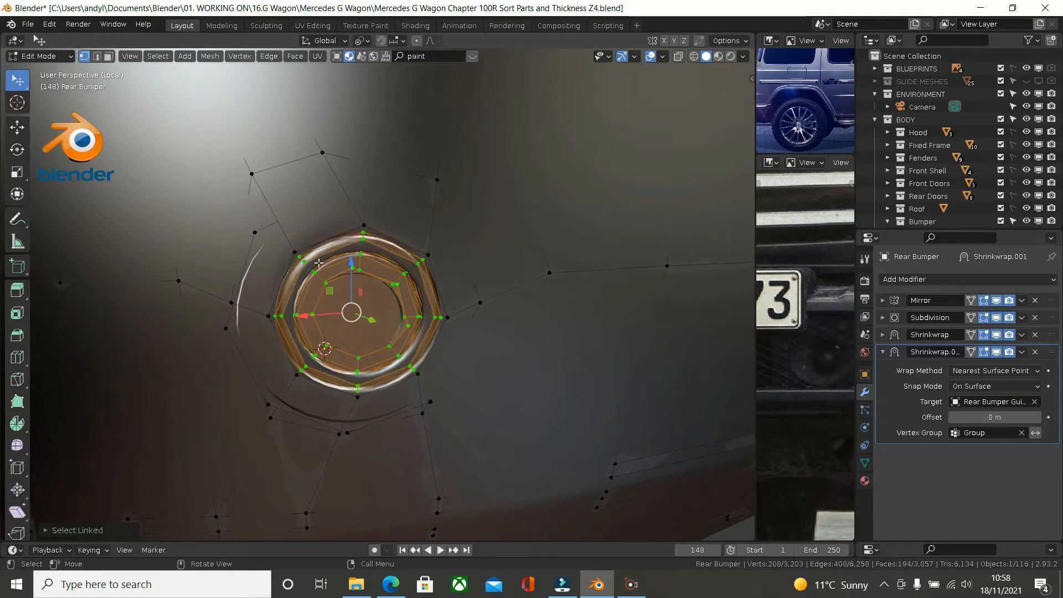
mouse_move(319, 263)
middle_mouse_down()
mouse_move(304, 201)
mouse_move(308, 244)
mouse_move(374, 248)
middle_mouse_up()
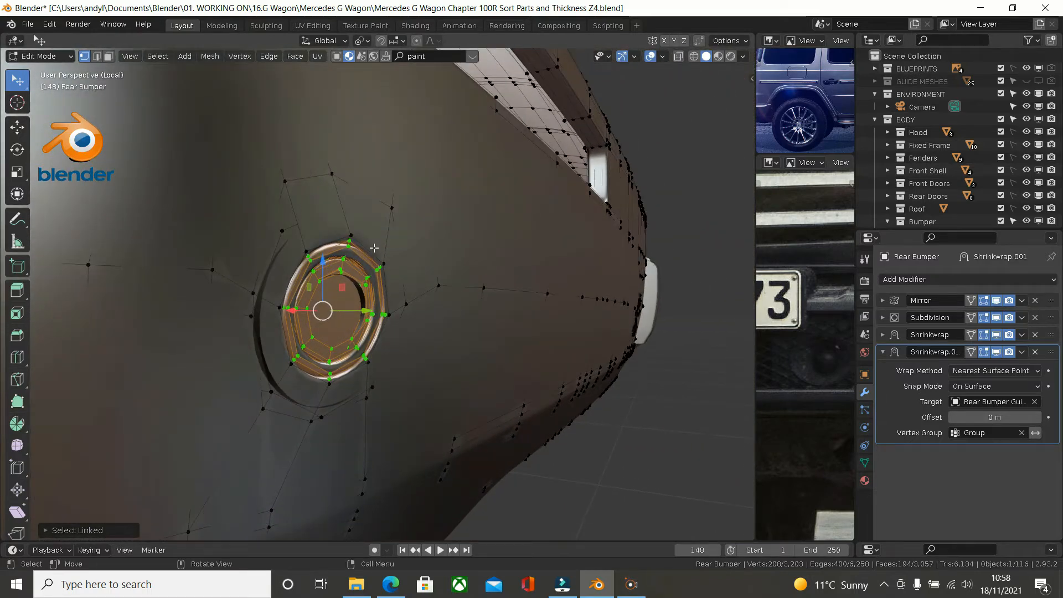
middle_click_drag(375, 248, 310, 185)
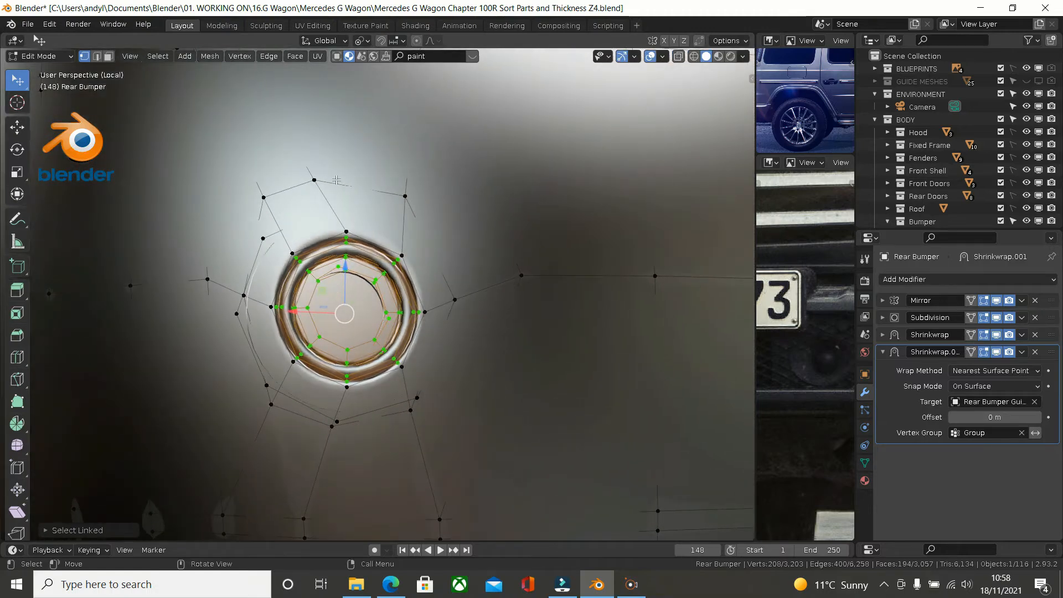
Step: Select the outer support edge loop around the sensor and remove it with Limited Dissolve
left_click(336, 180, "alt")
middle_click_drag(337, 180, 394, 209)
key("x")
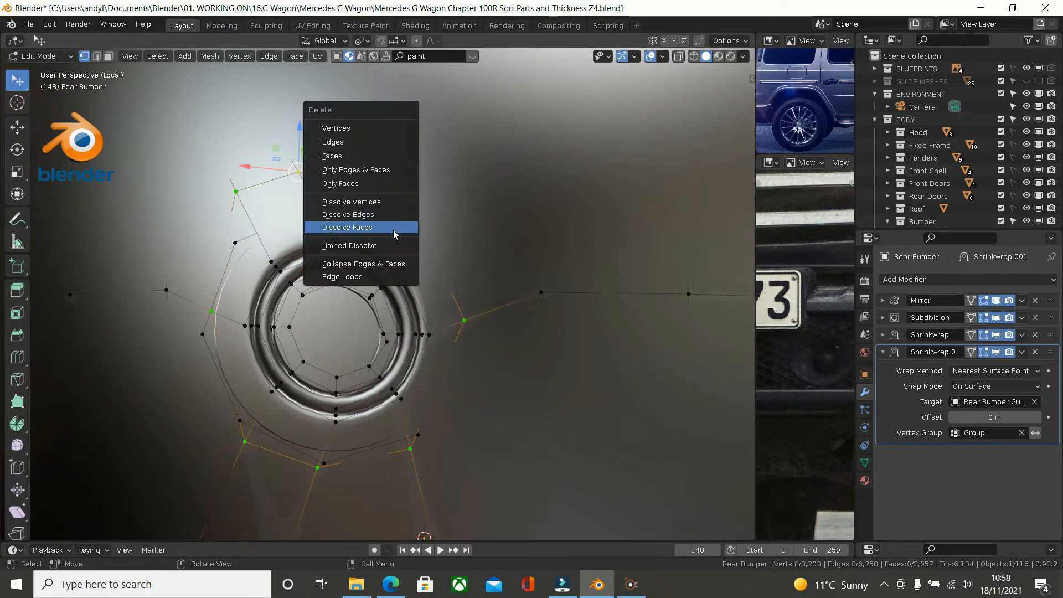
left_click(388, 242)
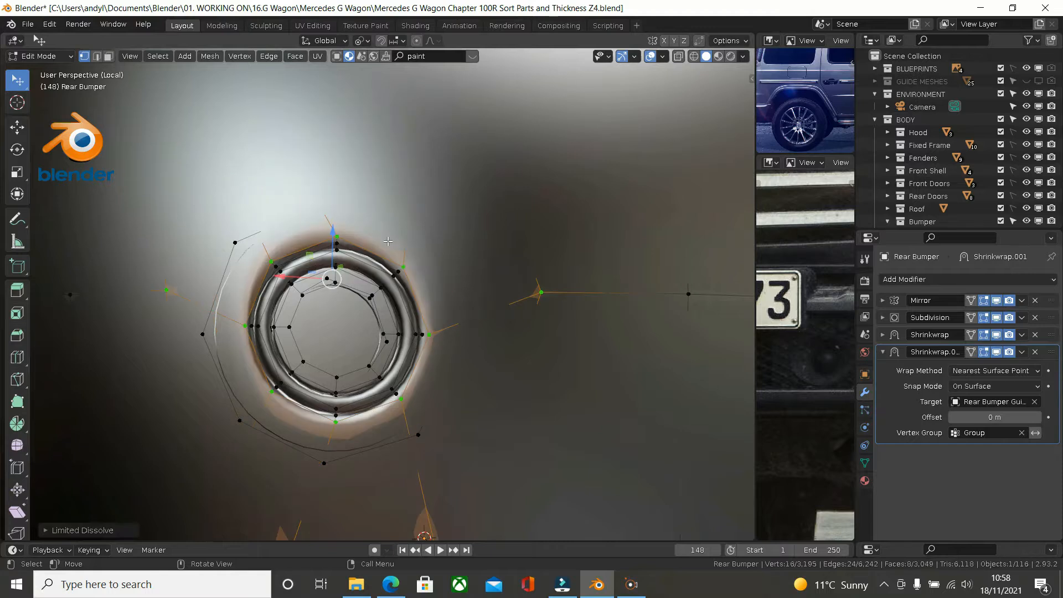
middle_click_drag(387, 242, 323, 232)
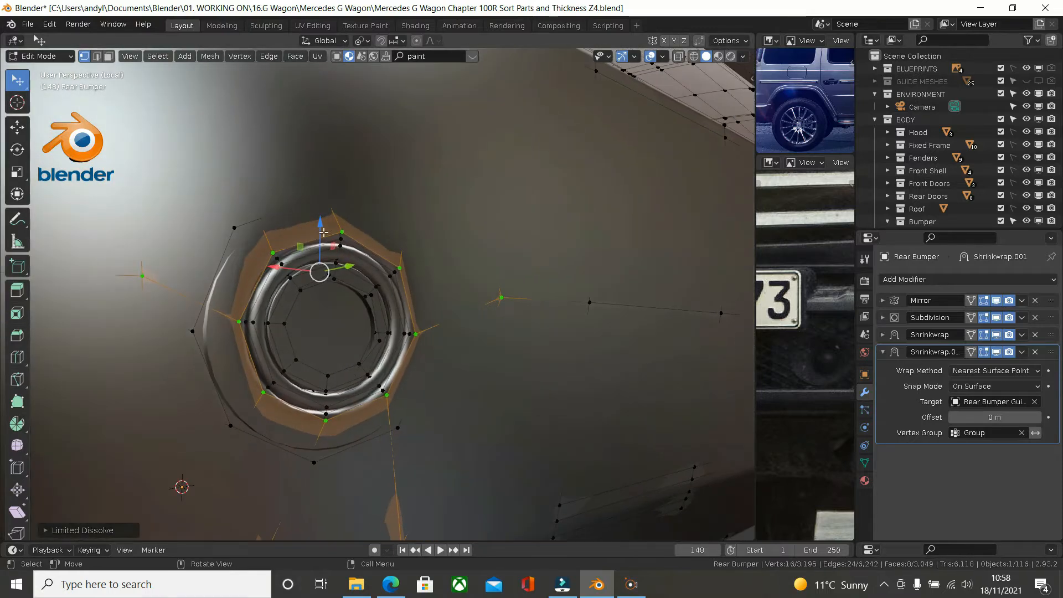
Step: Select the remaining stray arc beside the sensor, try Limited Dissolve on it, and delete its vertices
left_click(273, 219, "alt")
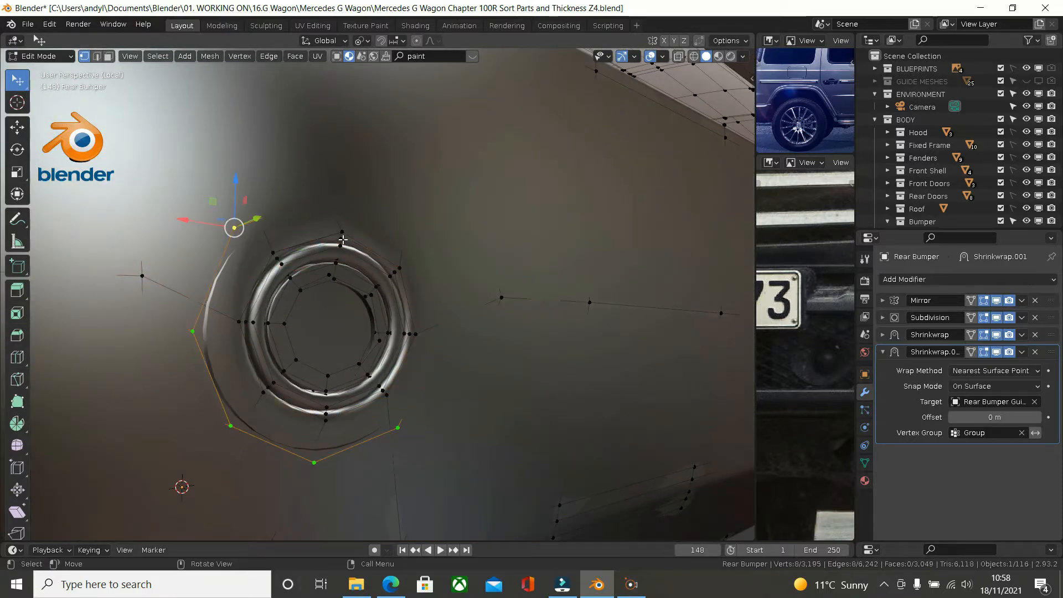
key("x")
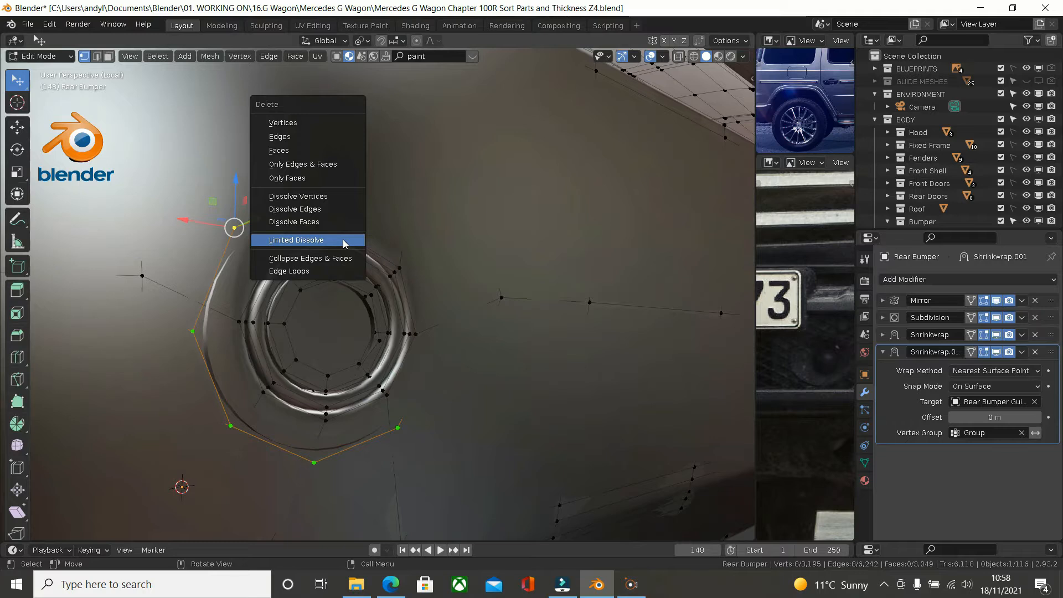
left_click(344, 240)
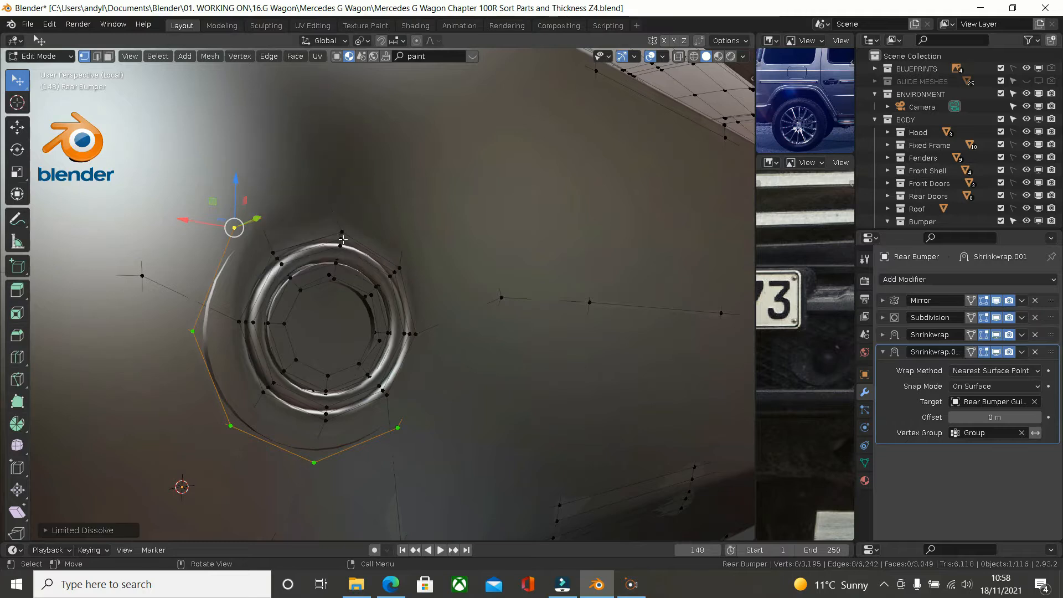
key("x")
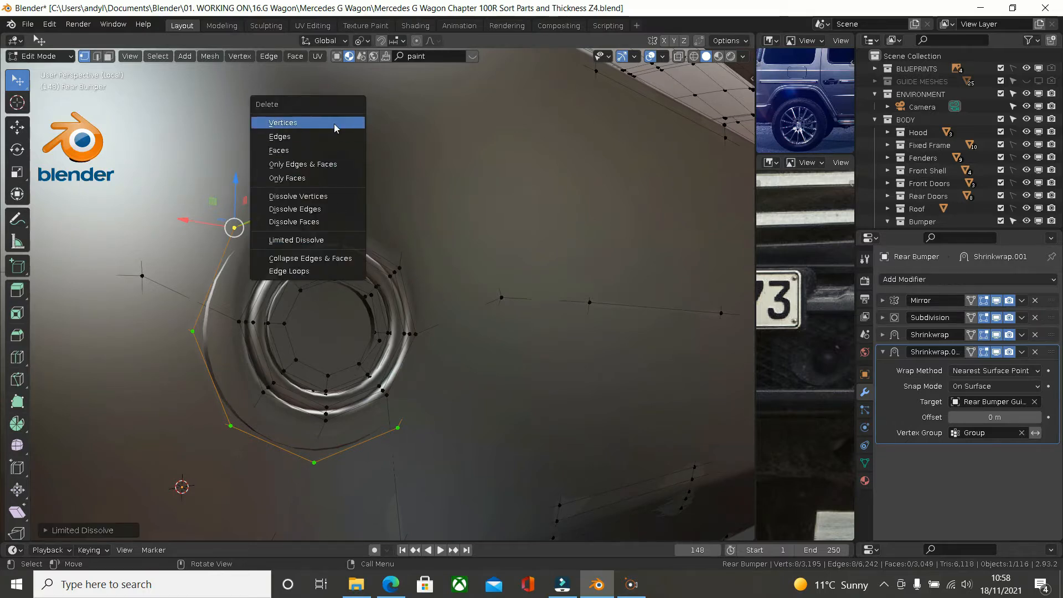
left_click(335, 128)
middle_click_drag(298, 136, 388, 214)
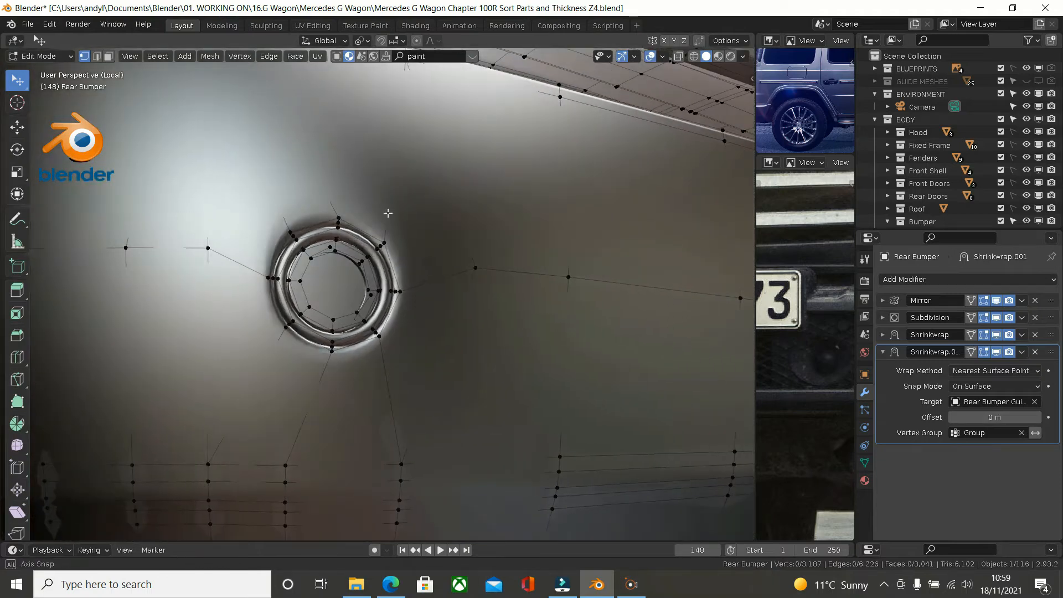
Step: Select the vertices of the Group.001 vertex group and examine which ones around the sensor belong to it
left_click(868, 465)
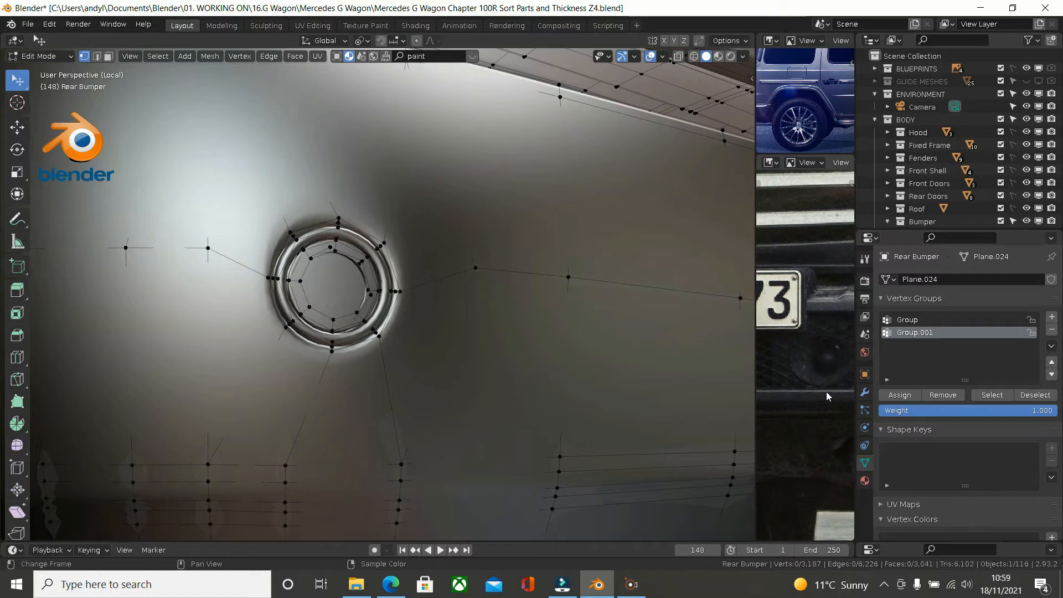
scroll(788, 394, "down", 2)
scroll(642, 372, "down", 8)
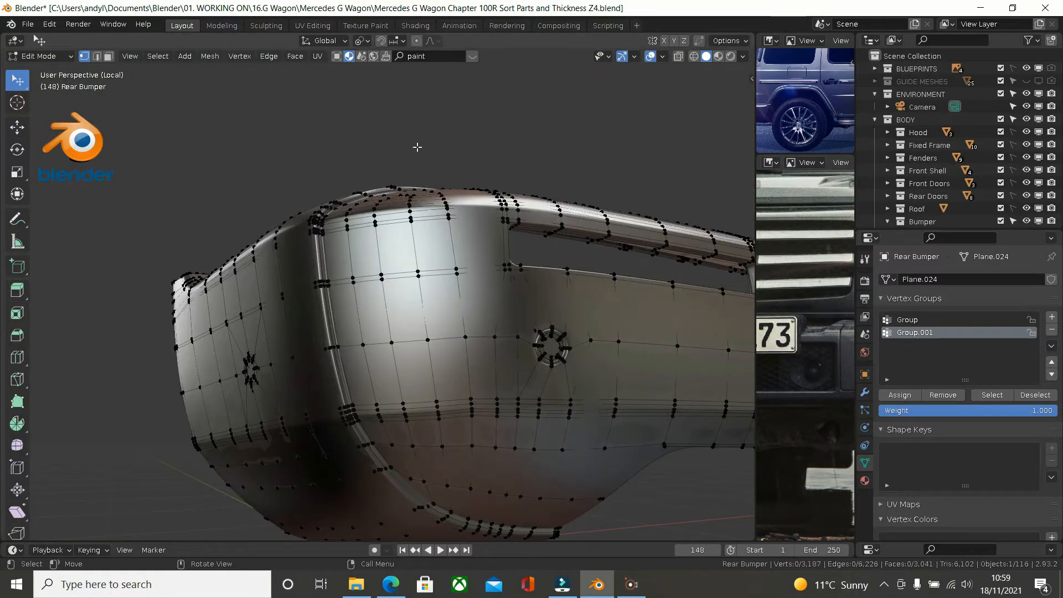
scroll(634, 302, "up", 6)
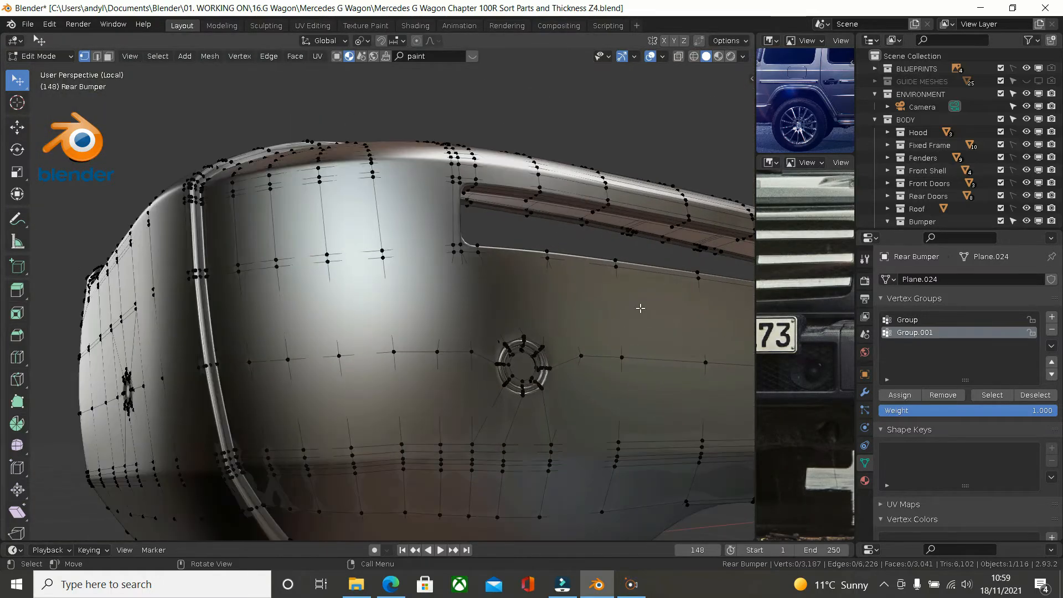
middle_click_drag(550, 287, 553, 268)
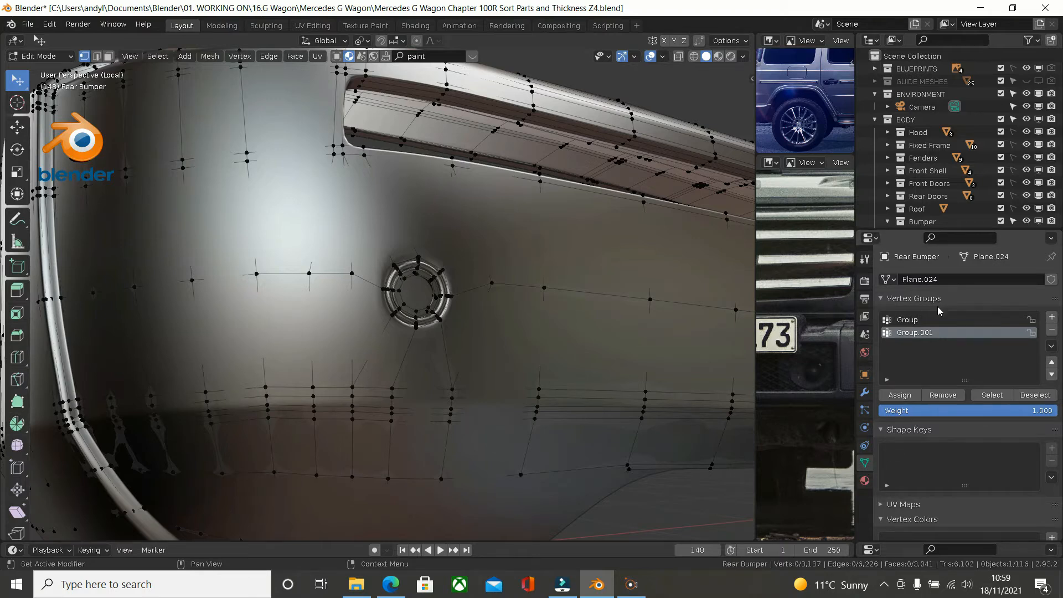
left_click(993, 395)
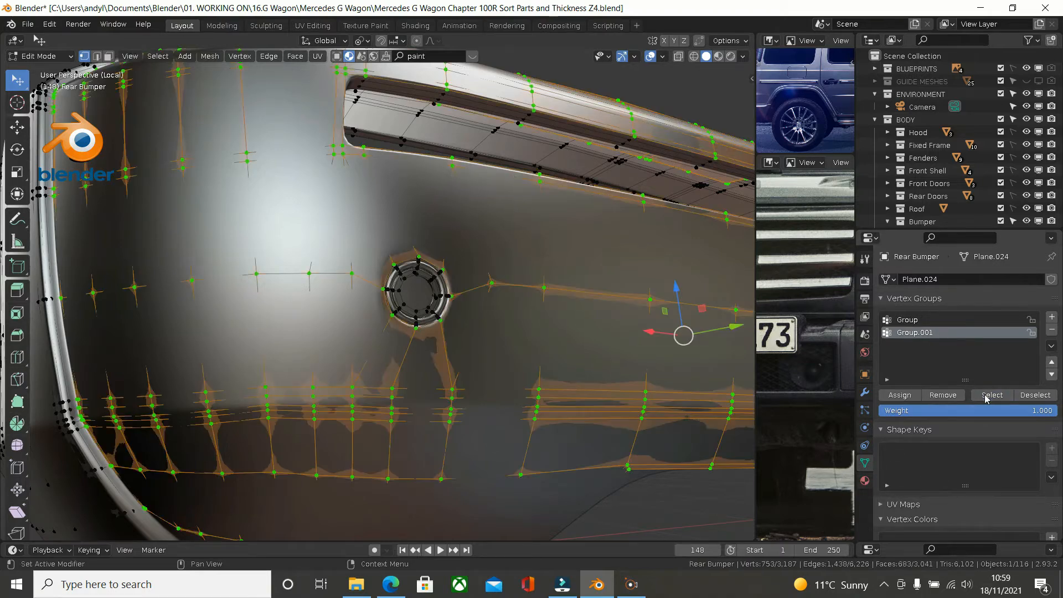
middle_click_drag(571, 368, 506, 330)
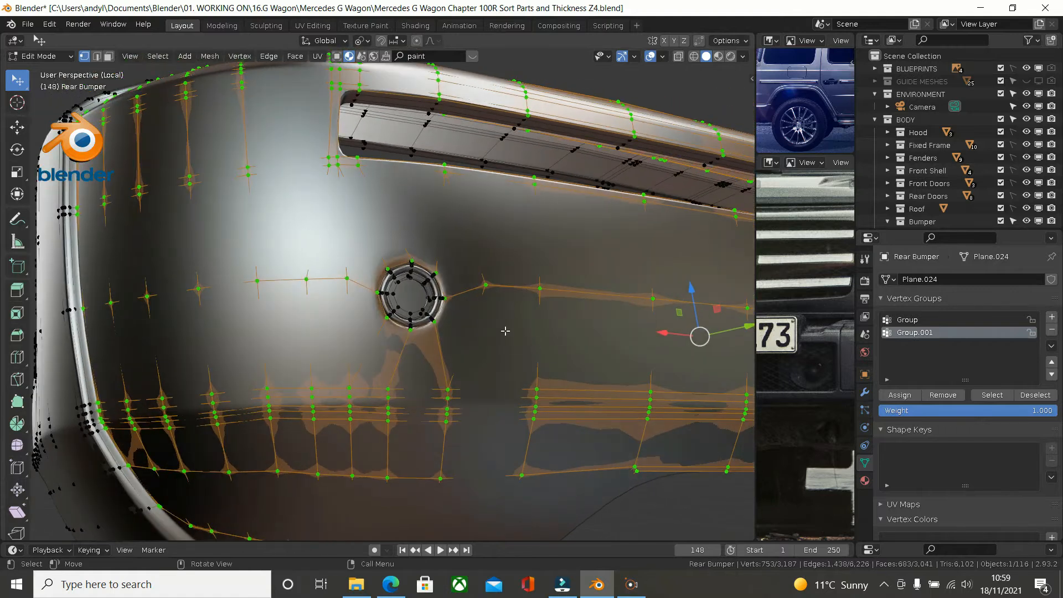
scroll(424, 292, "up", 3)
mouse_move(424, 291)
middle_mouse_down()
mouse_move(412, 234)
mouse_move(413, 289)
middle_mouse_up()
scroll(416, 294, "down", 3)
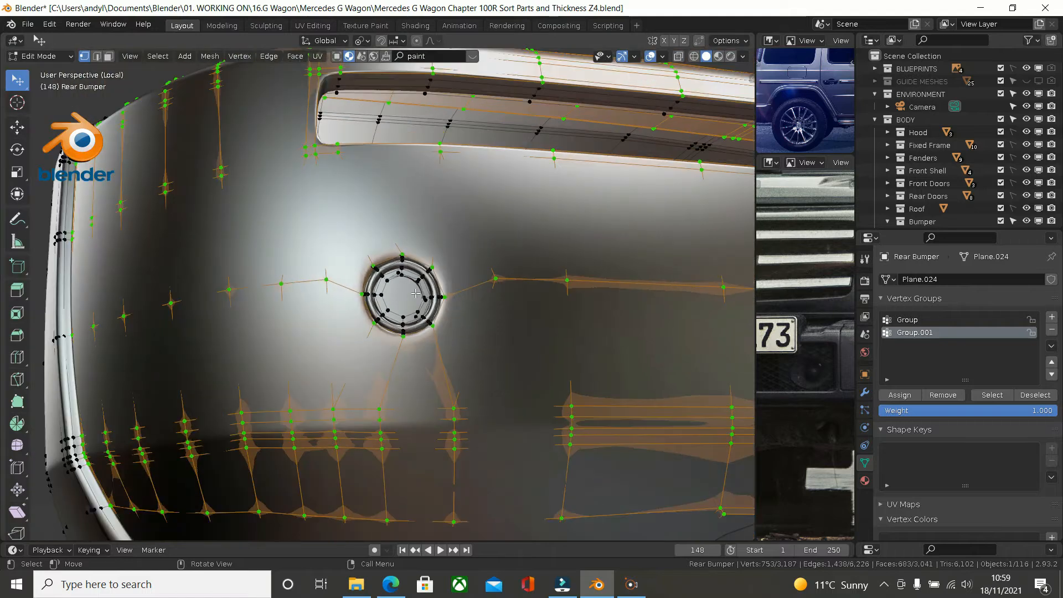
Step: Turn off the Subdivision modifier's viewport display and view the unsmoothed mesh around the sensor
left_click(868, 395)
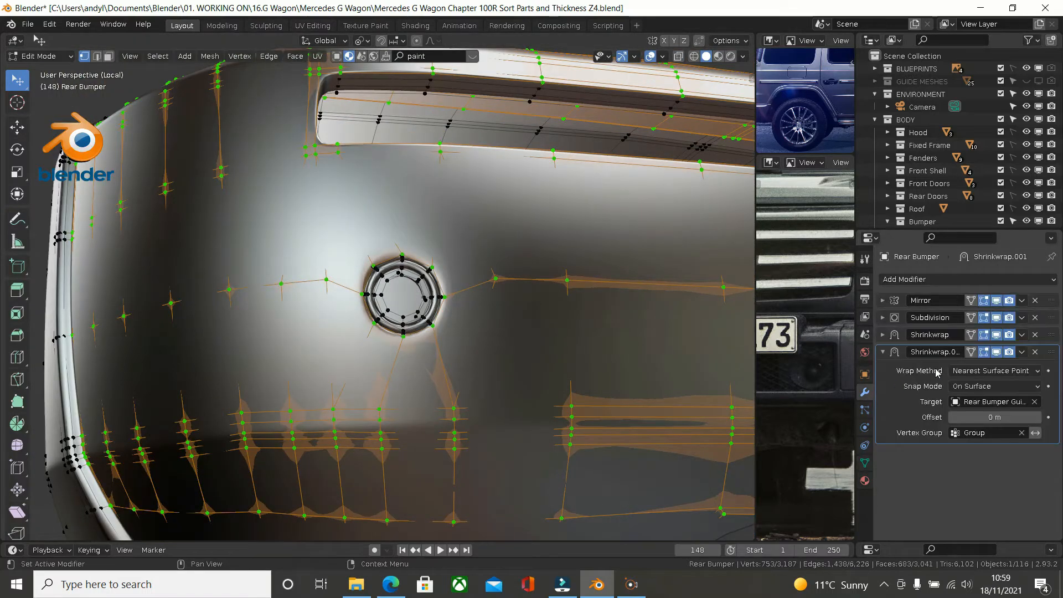
left_click(996, 317)
middle_click_drag(531, 309, 364, 281)
scroll(364, 281, "down", 2)
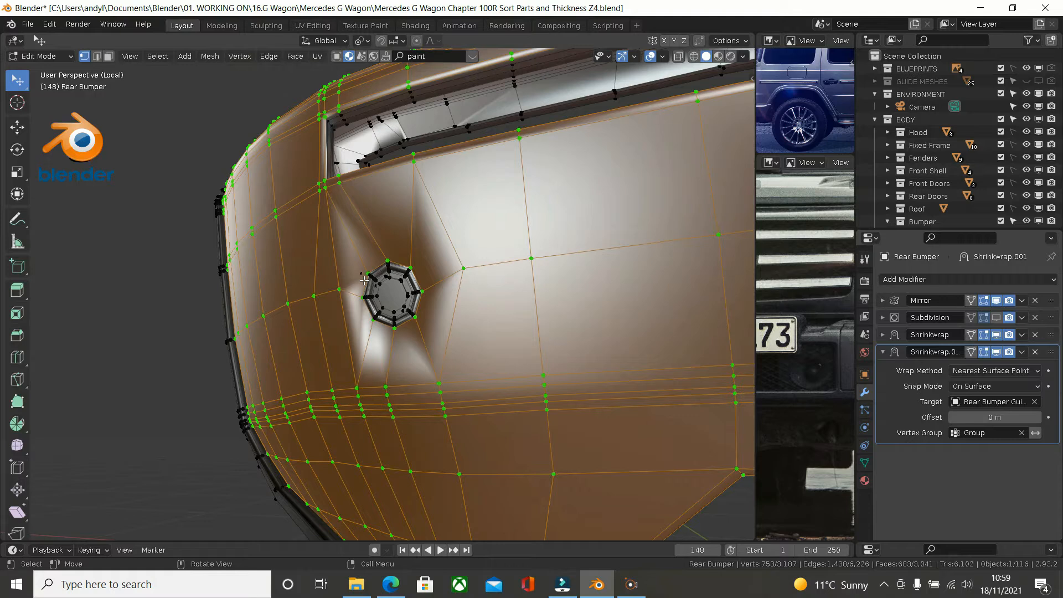
Step: Select a vertex on the sensor's rim, switch to wireframe shading and inspect the layered sensor geometry
left_click(369, 273)
middle_click_drag(405, 272, 436, 297)
key("z")
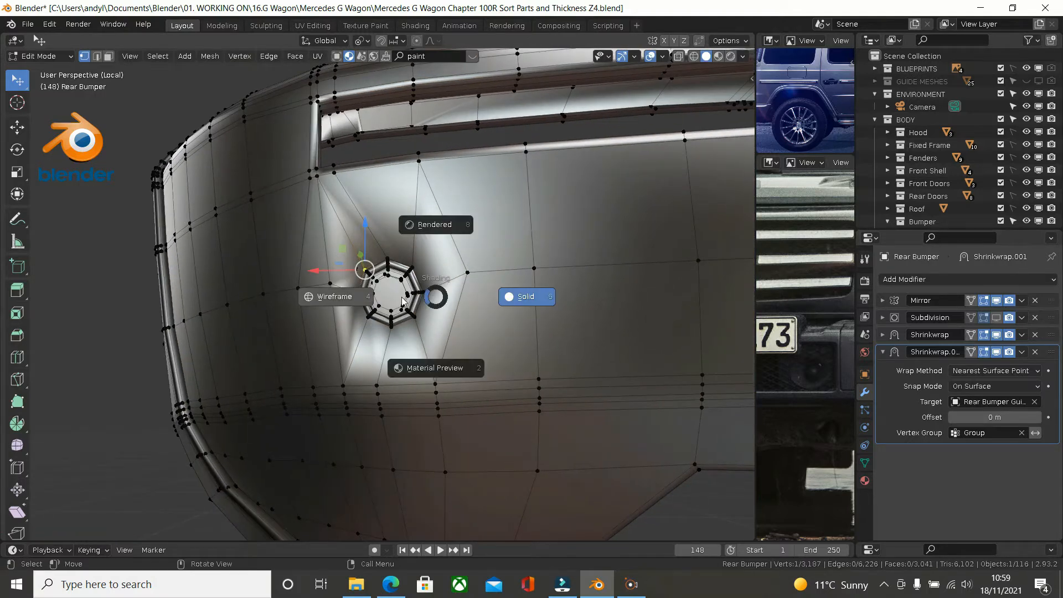
left_click(334, 297)
scroll(370, 285, "up", 4)
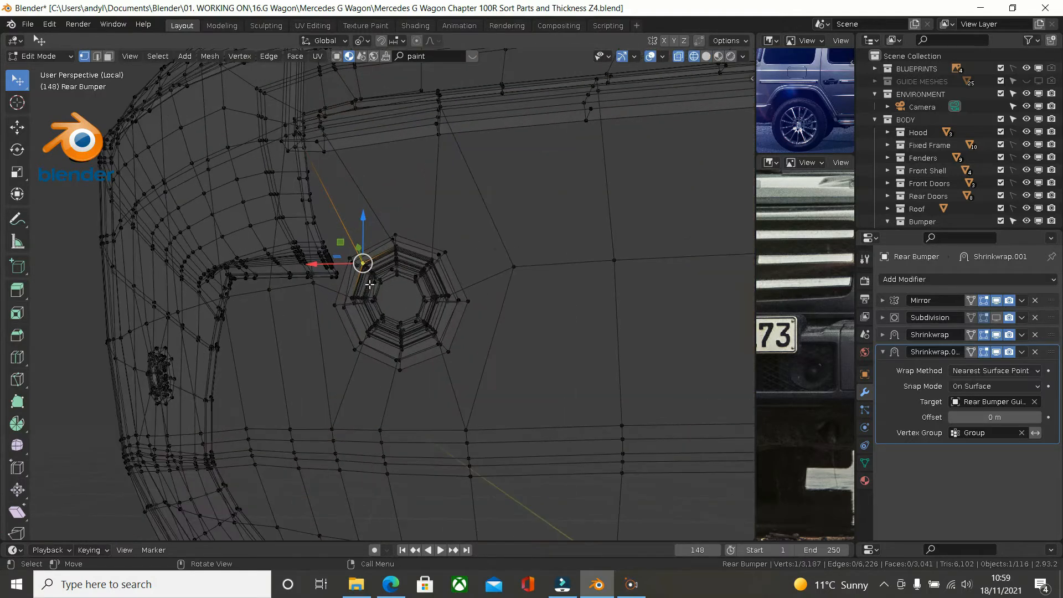
middle_click_drag(370, 284, 495, 349)
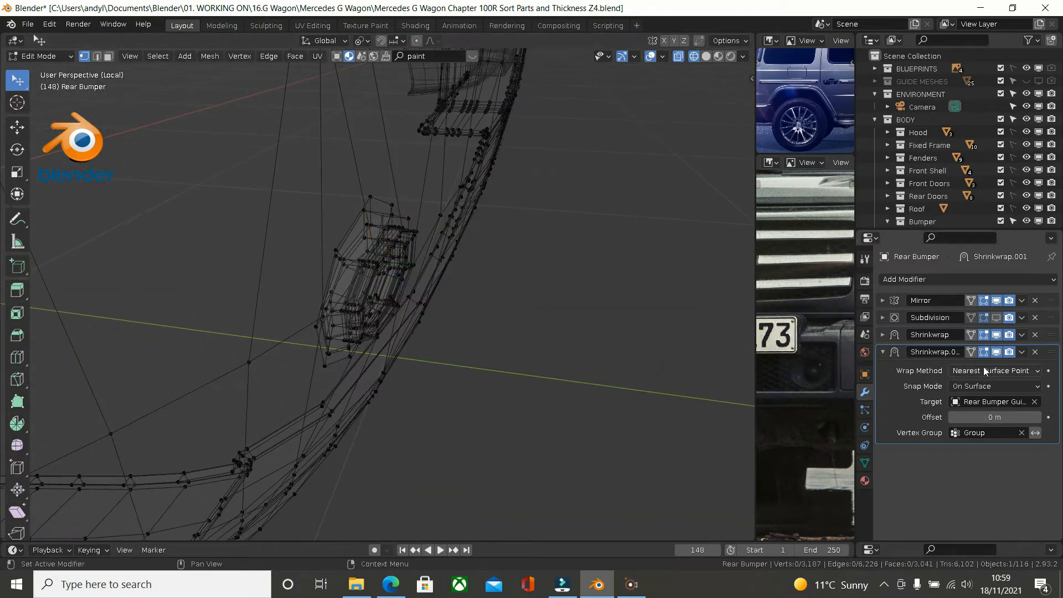
Step: Select the Group.001 vertices in wireframe to identify the bumper surface loop around the sensor hole
left_click(866, 462)
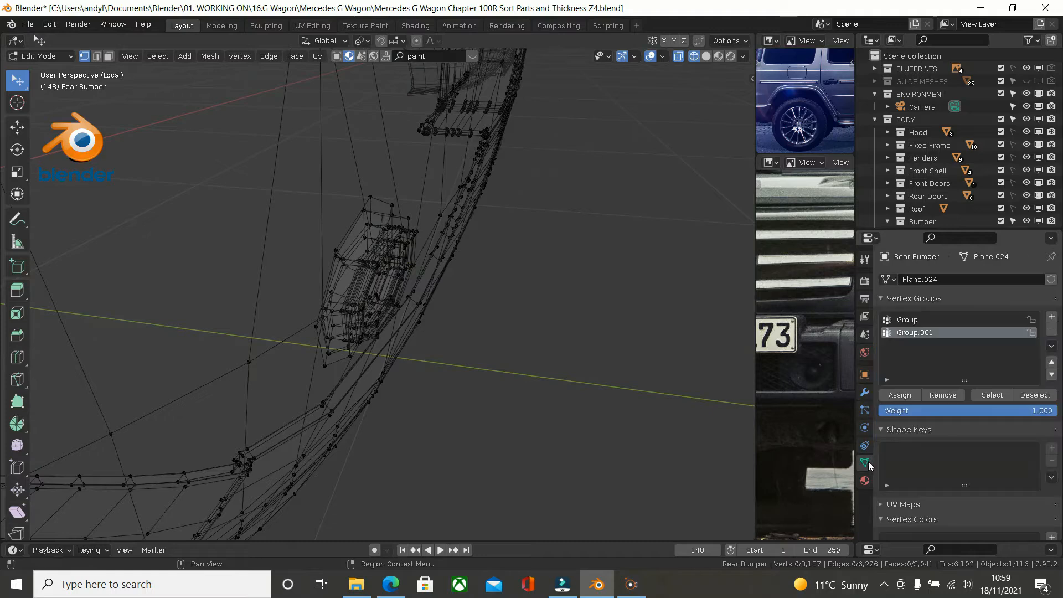
left_click(989, 395)
middle_click_drag(487, 361, 482, 286)
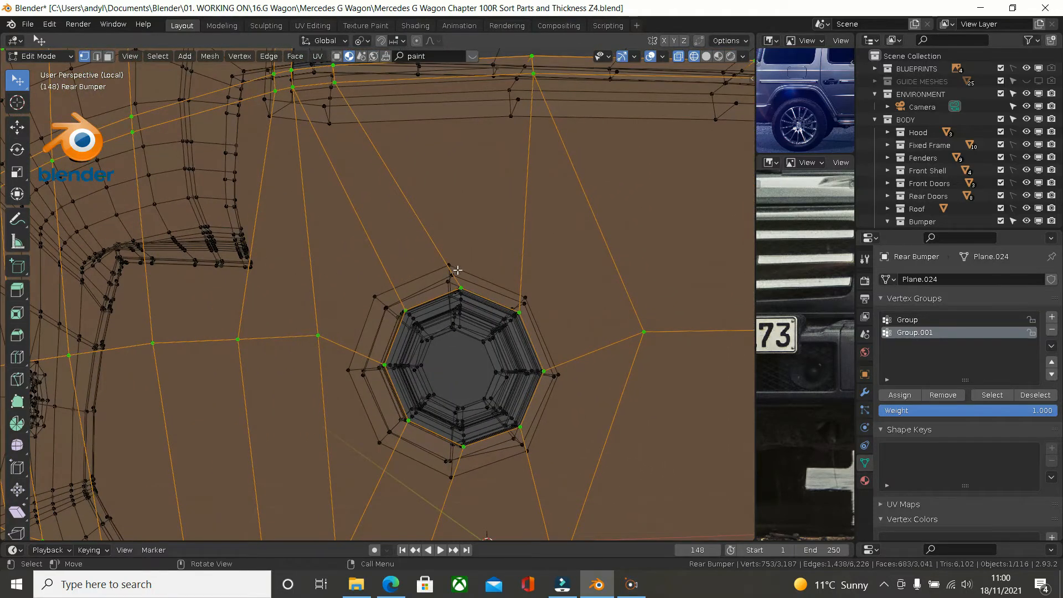
Step: Add an even, flipped loop cut close around the sensor hole and assign its vertices to Group.001
key("ctrl+r")
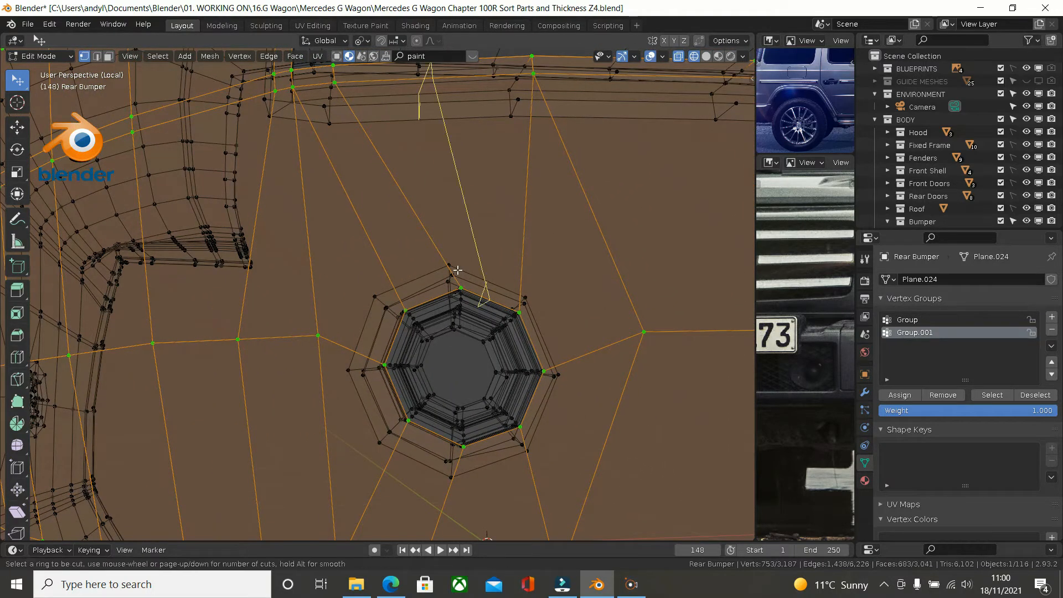
left_click(394, 288)
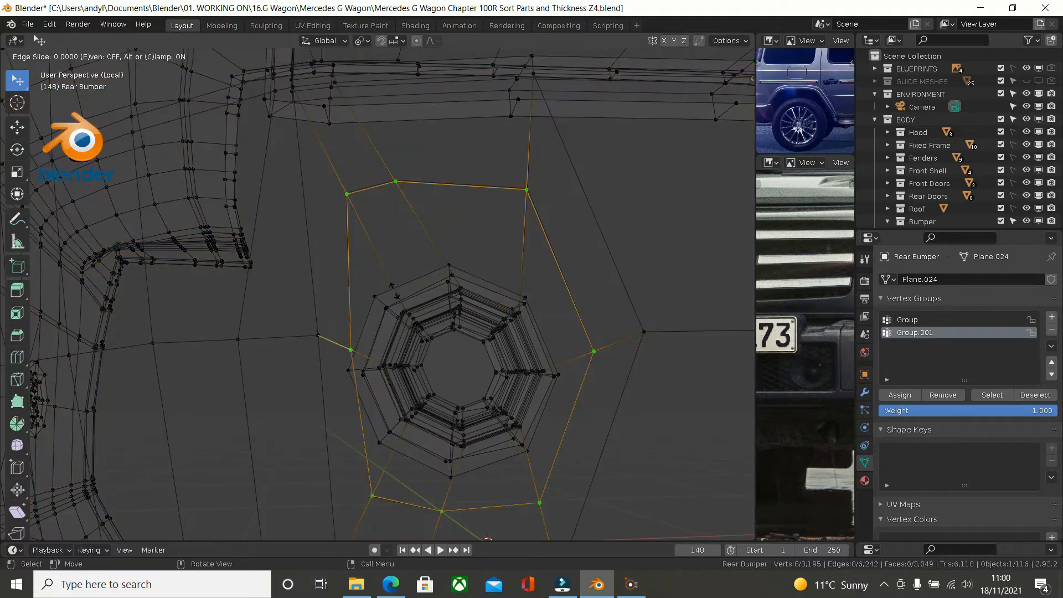
key("e")
key("f")
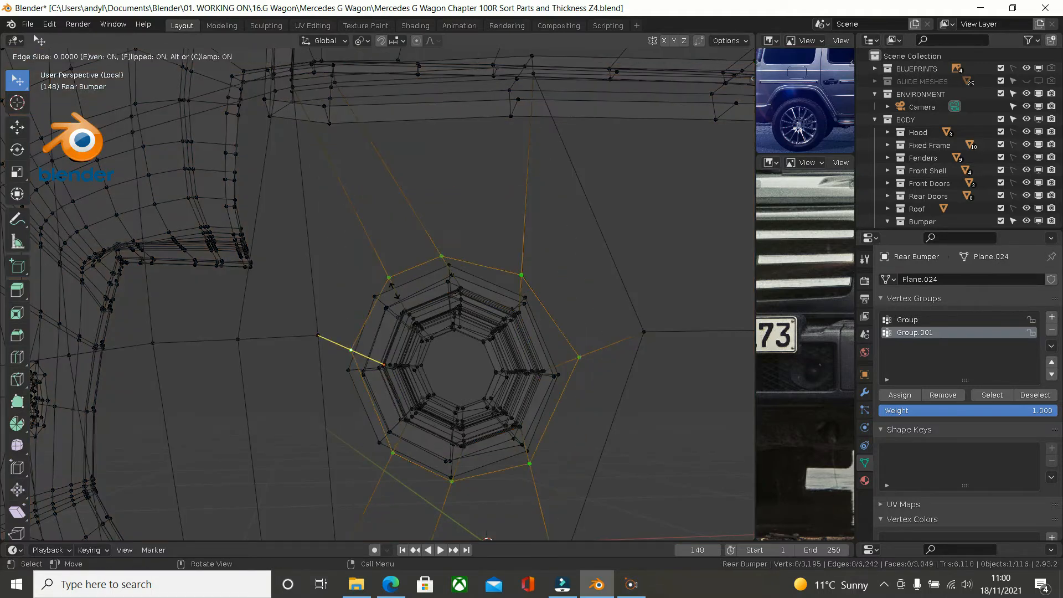
left_click(441, 361)
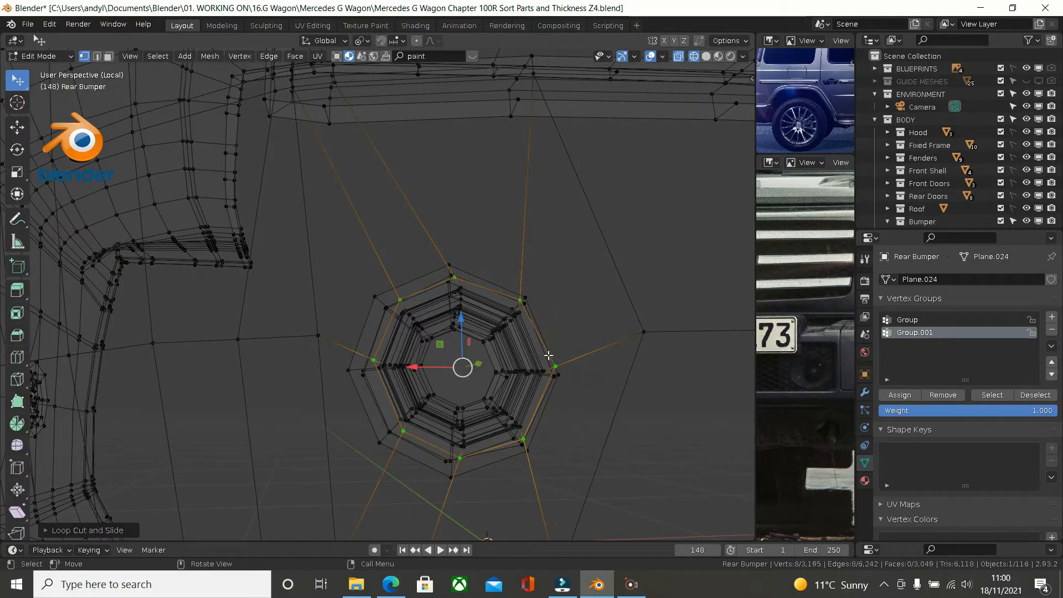
left_click(900, 396)
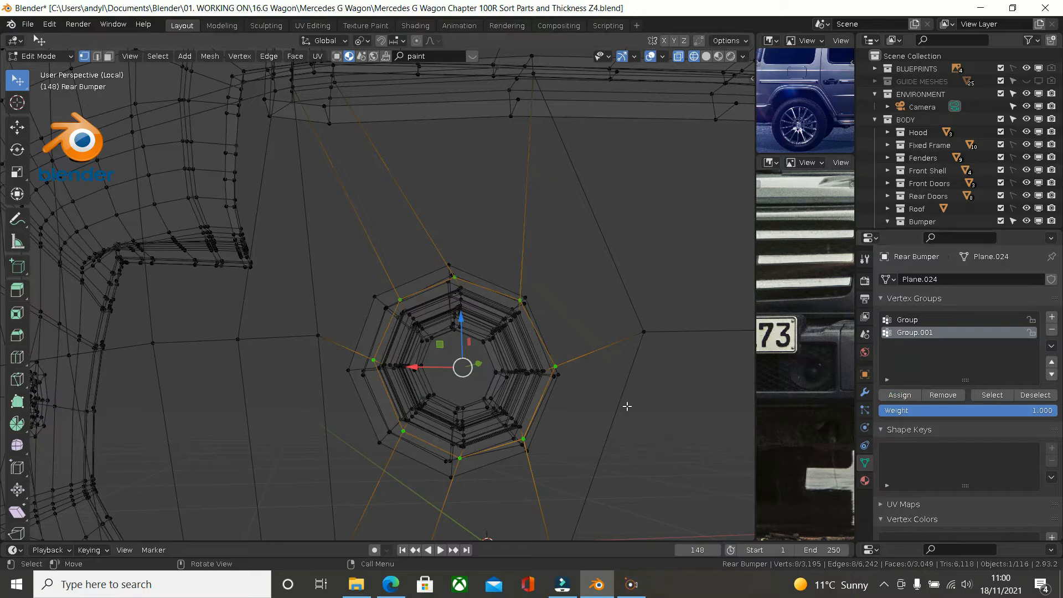
Step: Return to solid shading in Object Mode and turn the Subdivision modifier's viewport display back on
key("z")
left_click(704, 406)
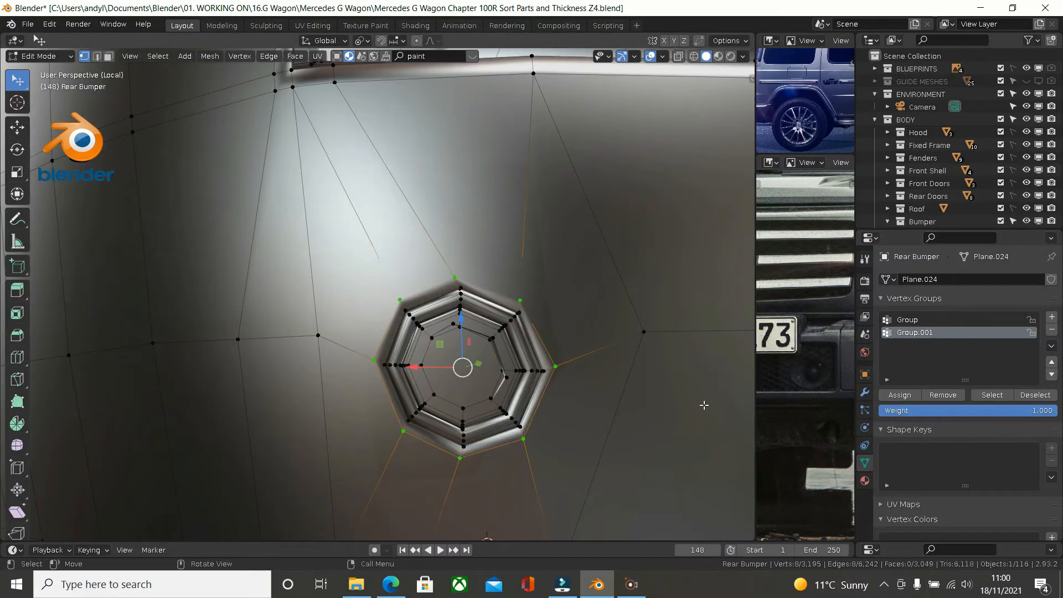
mouse_move(600, 392)
middle_mouse_down()
mouse_move(590, 332)
mouse_move(586, 370)
mouse_move(563, 378)
middle_mouse_up()
key("Tab")
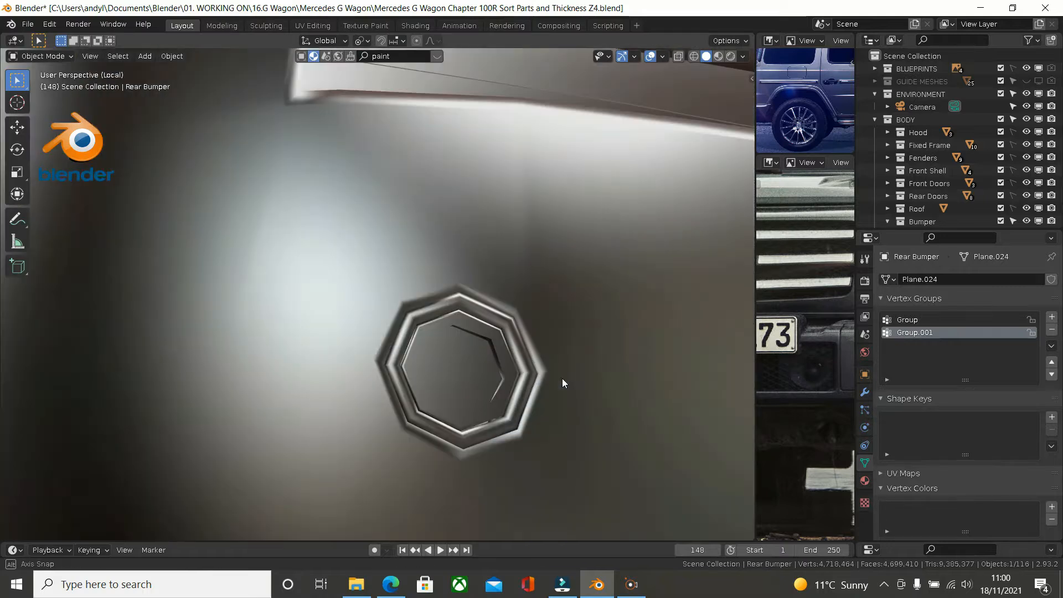
left_click(865, 393)
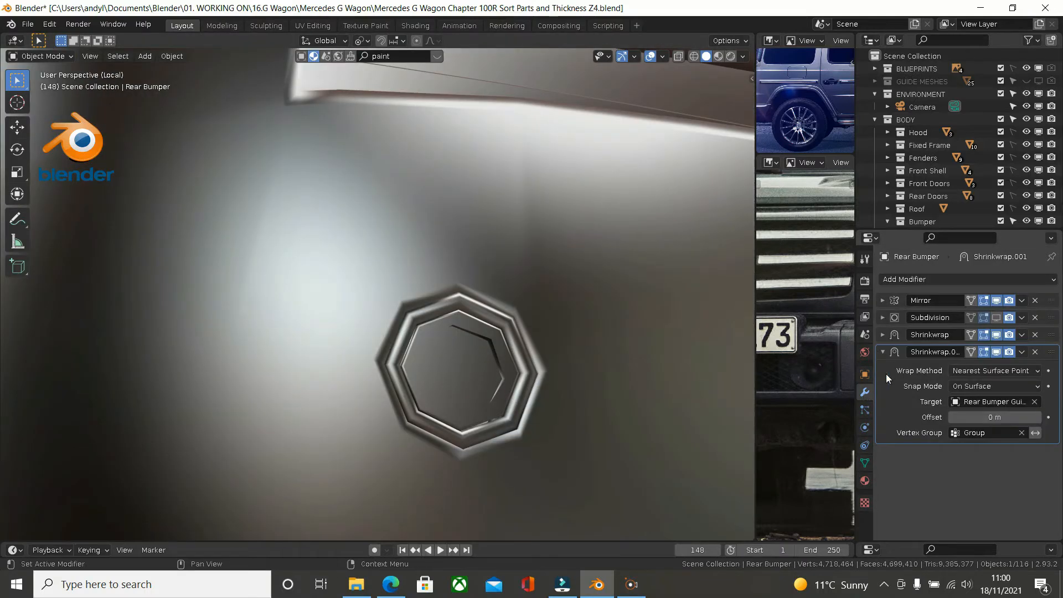
left_click(996, 318)
middle_click_drag(616, 329, 559, 370)
scroll(510, 381, "up", 1)
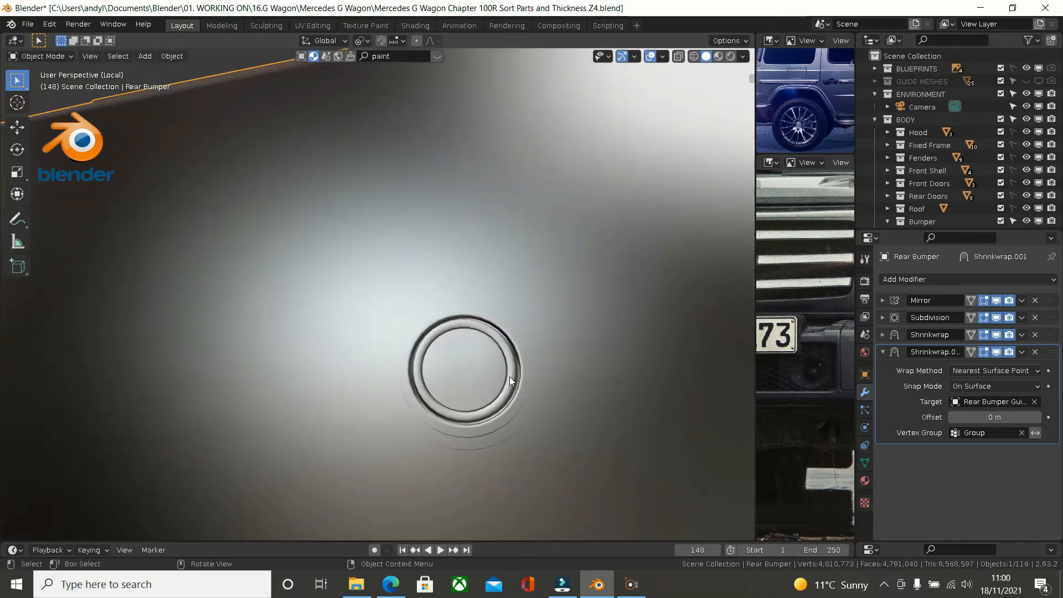
Step: Delete the vertices of the outermost stray loop around the lower part of the bumper's sensor
key("Tab")
mouse_move(475, 432)
middle_mouse_down()
mouse_move(471, 370)
mouse_move(468, 413)
middle_mouse_up()
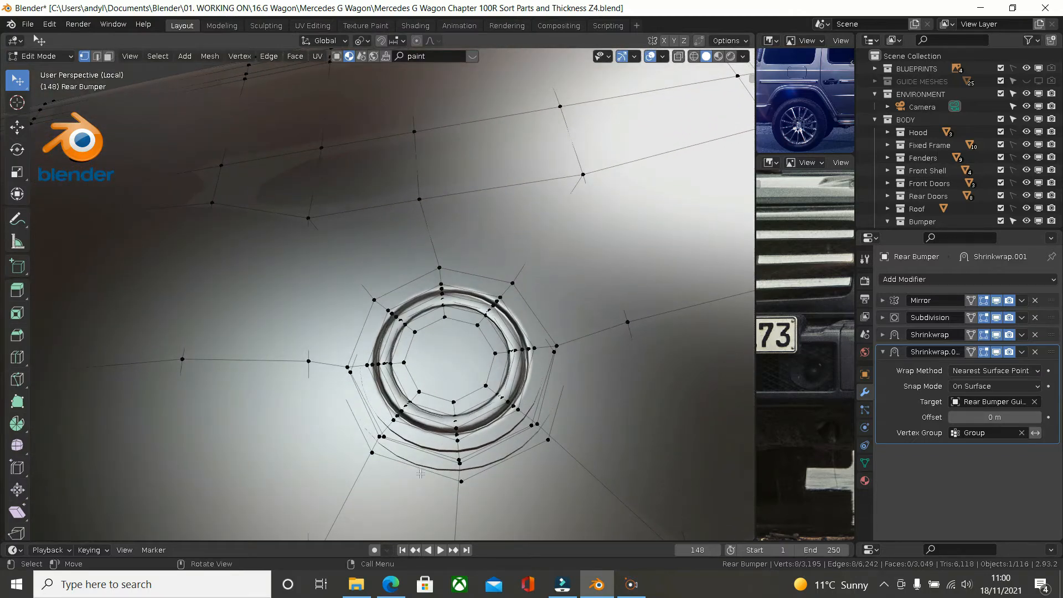
middle_click_drag(421, 474, 402, 480)
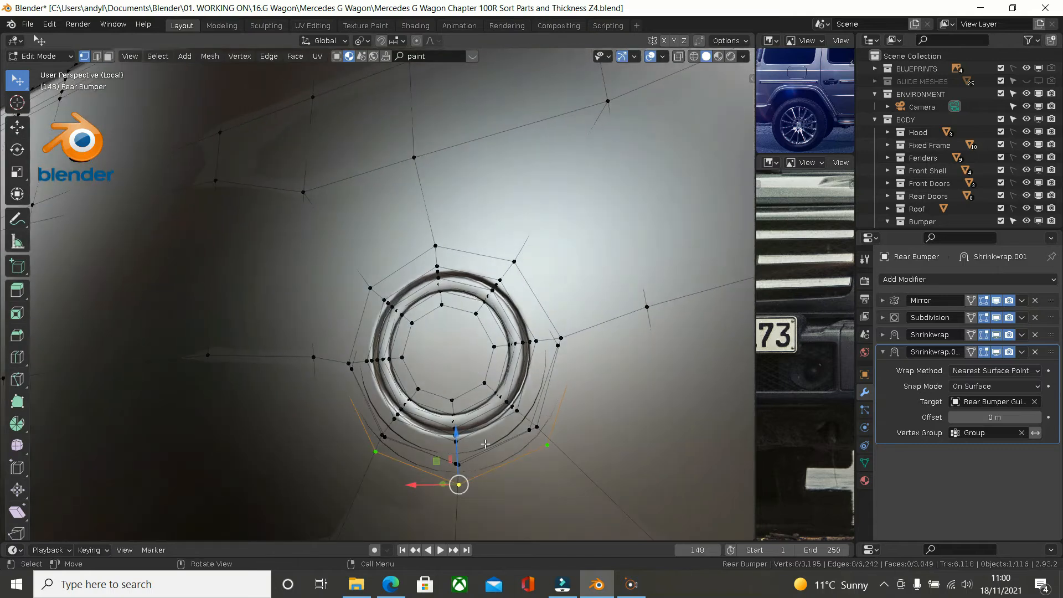
key("x")
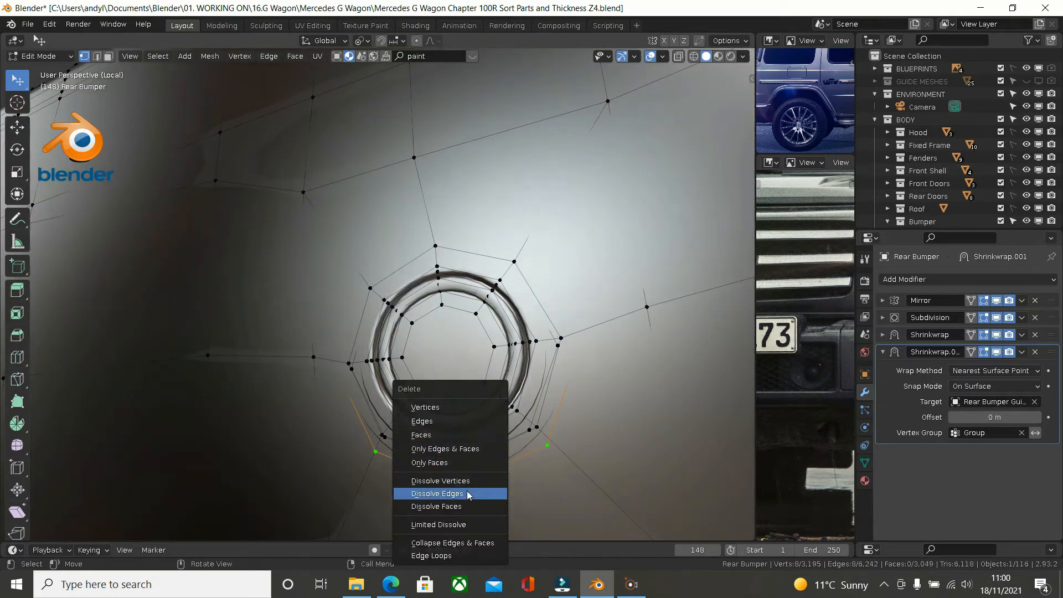
left_click(468, 494)
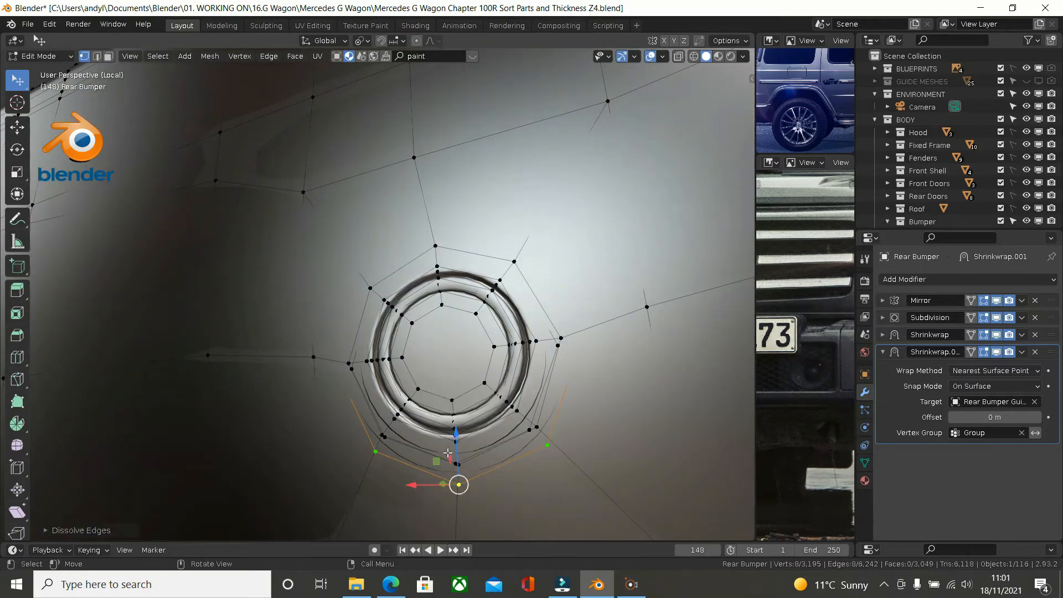
key("x")
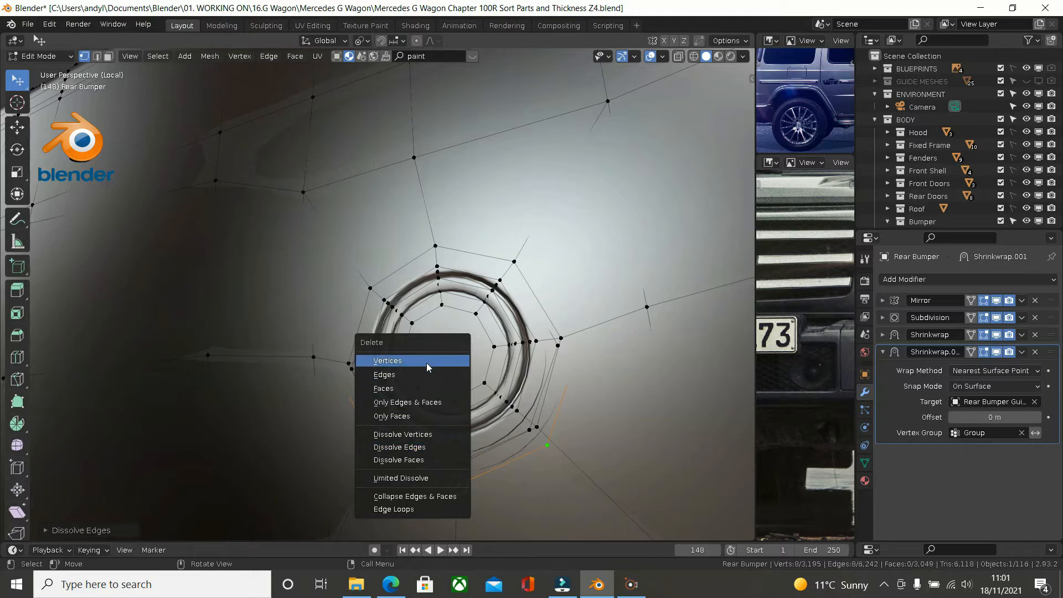
left_click(424, 363)
Step: Delete the remaining stray loop's vertices around the sensor, return to Object Mode and check the bumper surface
middle_click_drag(503, 379, 533, 364)
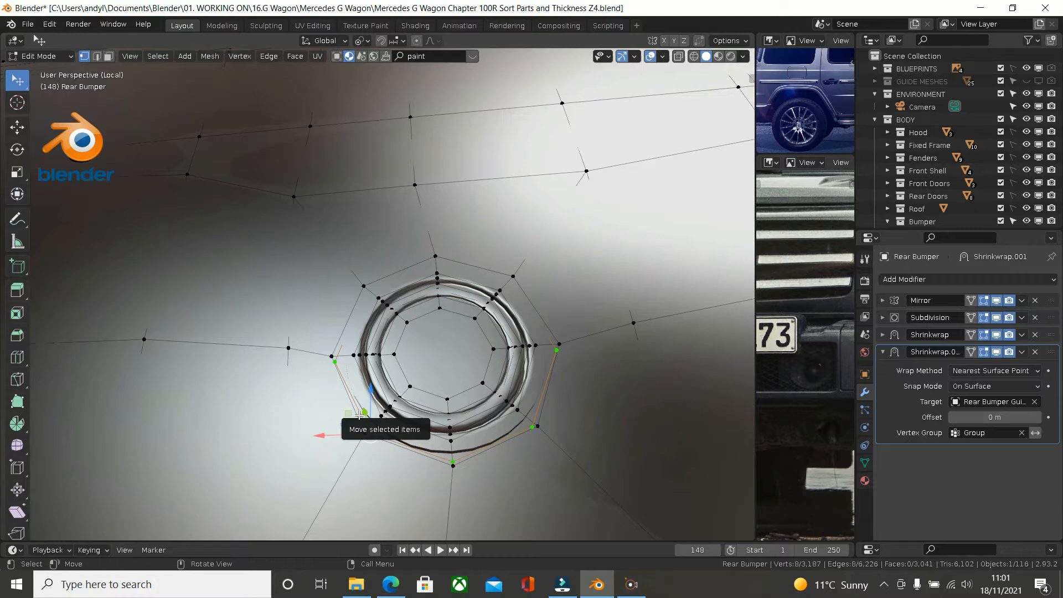
key("x")
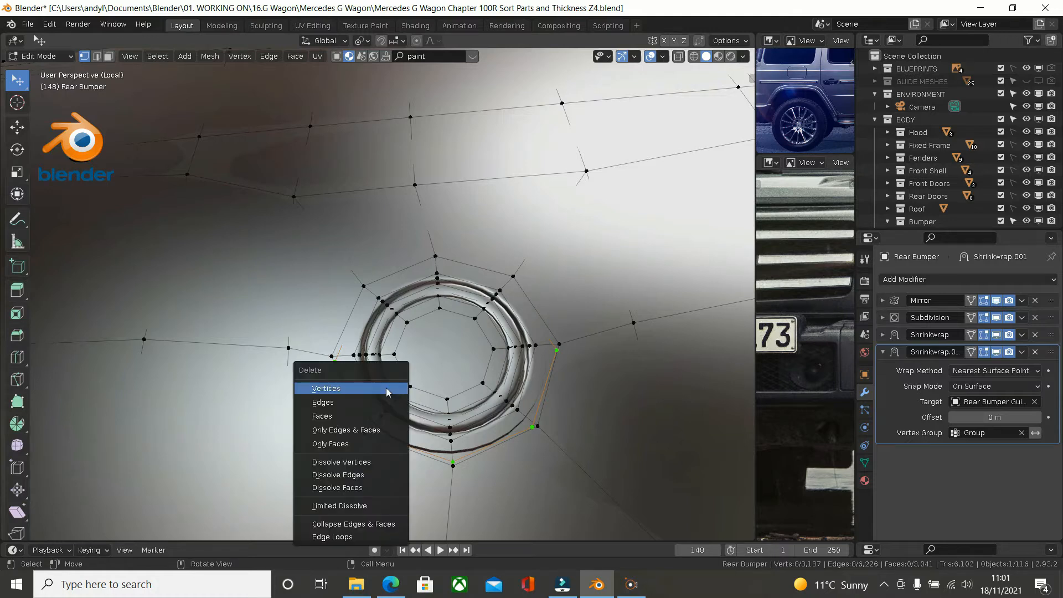
left_click(386, 387)
middle_click_drag(396, 455, 649, 463)
key("Tab")
scroll(569, 432, "down", 6)
middle_click_drag(520, 405, 363, 354)
middle_click_drag(278, 351, 246, 352)
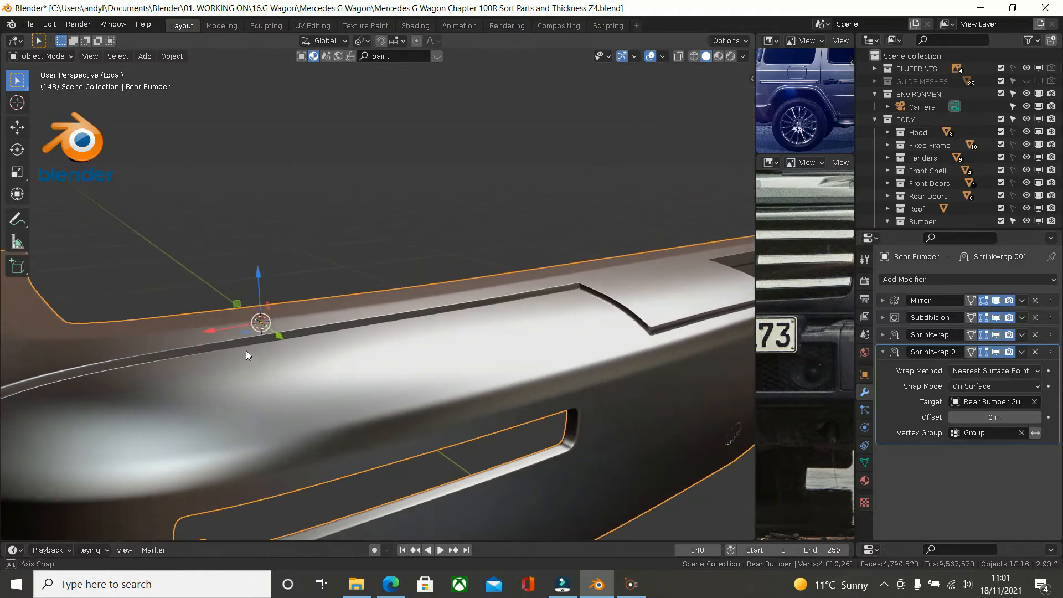
Step: Collapse the Shrinkwrap.001 modifier settings and leave local view to show the whole car again
left_click(886, 353)
mouse_move(642, 381)
middle_mouse_down()
mouse_move(586, 377)
mouse_move(580, 286)
mouse_move(540, 281)
mouse_move(590, 322)
mouse_move(648, 328)
mouse_move(657, 315)
mouse_move(620, 380)
middle_mouse_up()
scroll(620, 380, "down", 4)
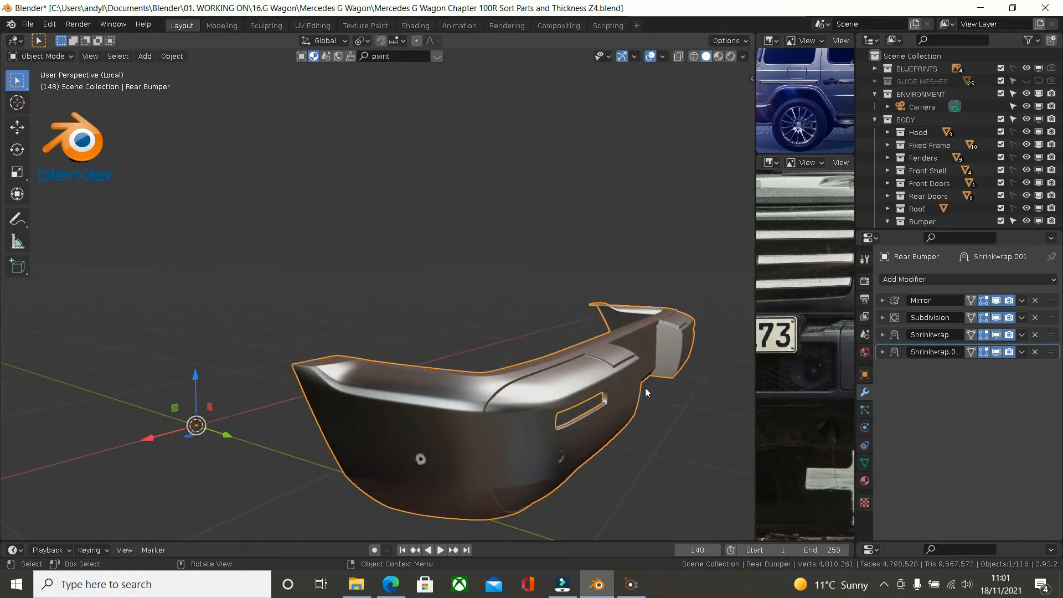
key("KP_Divide")
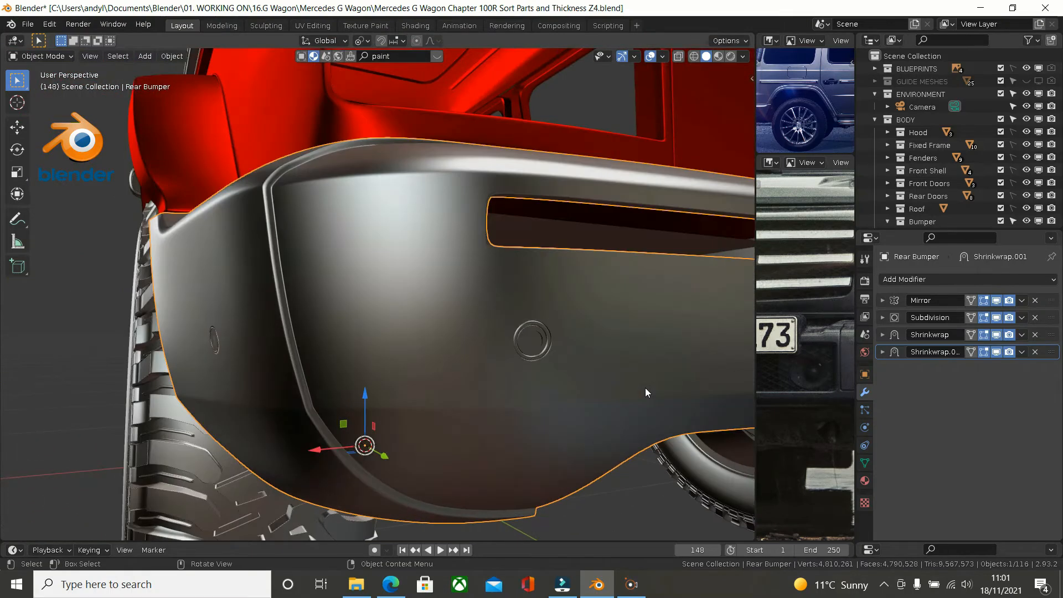
scroll(499, 381, "down", 3)
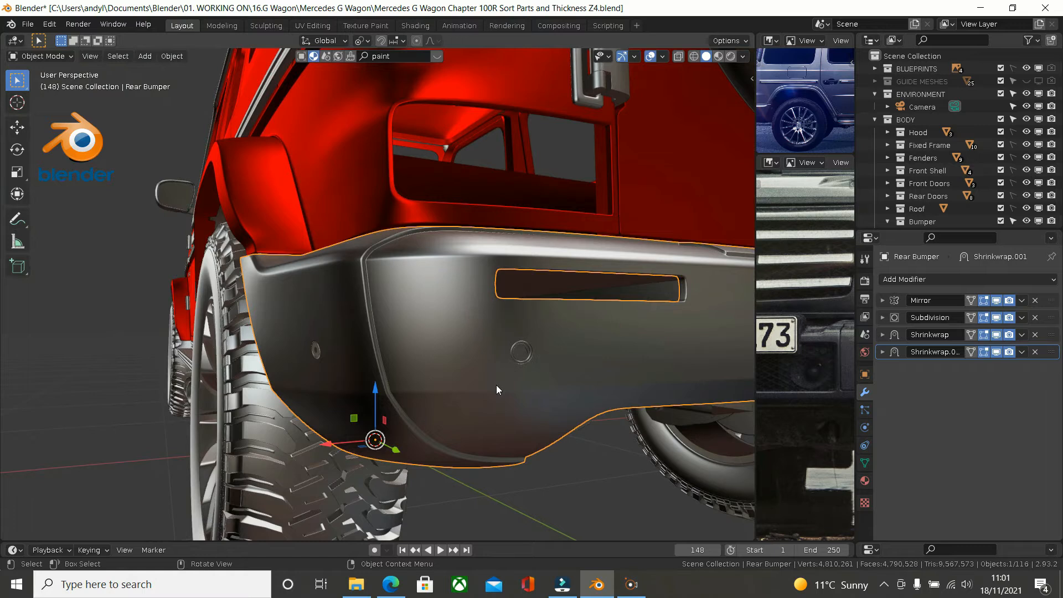
Step: Assign the existing Blue Car Paint material to the Rear Bumper and review it on the car
middle_click_drag(427, 367, 494, 337)
left_click(692, 473)
left_click(438, 367)
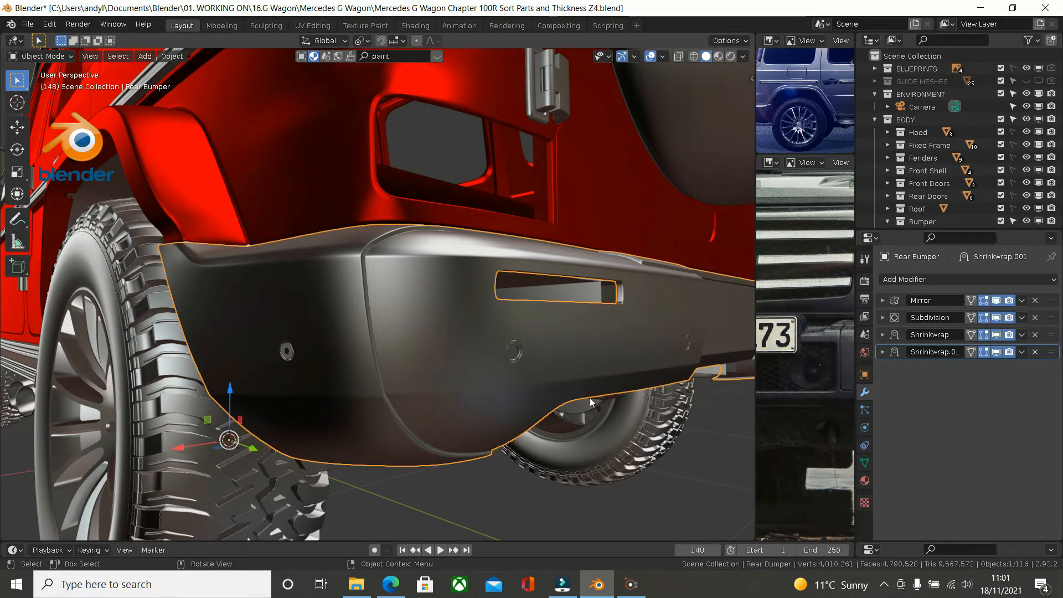
left_click(864, 481)
left_click(888, 320)
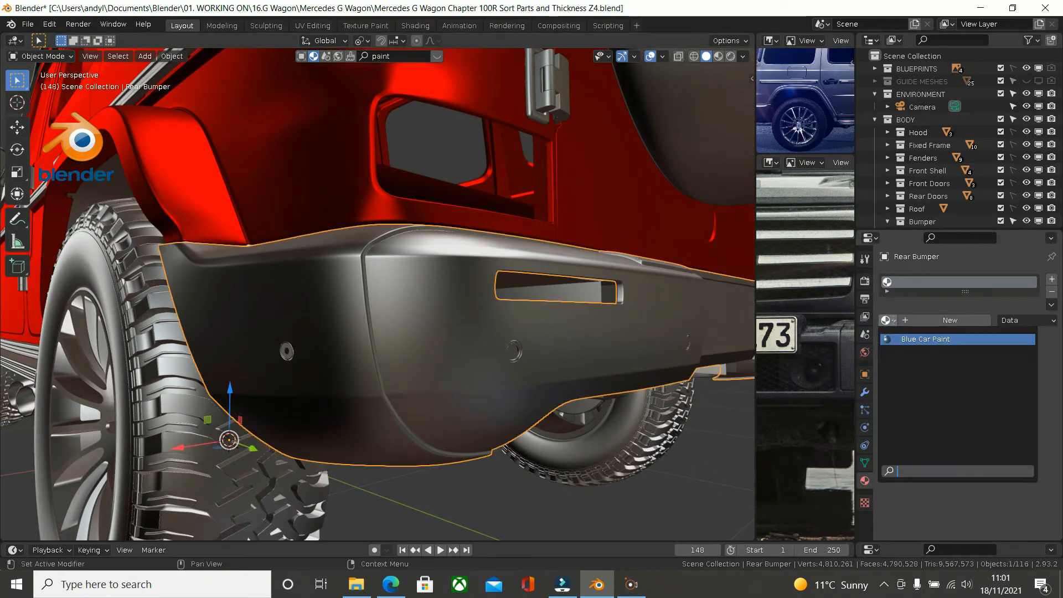
left_click(907, 341)
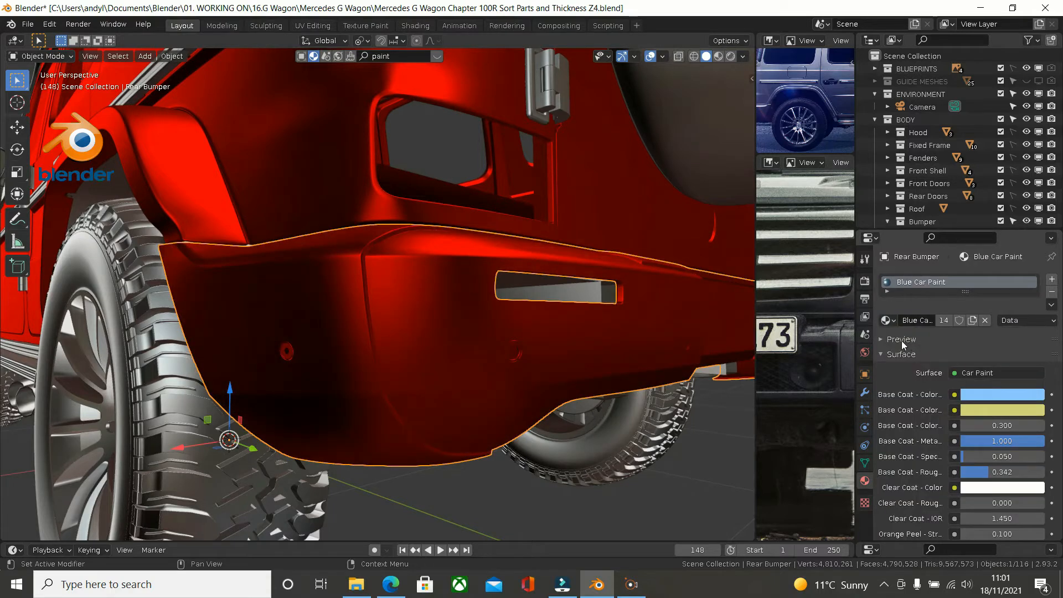
scroll(640, 423, "down", 6)
middle_click_drag(640, 424, 618, 439)
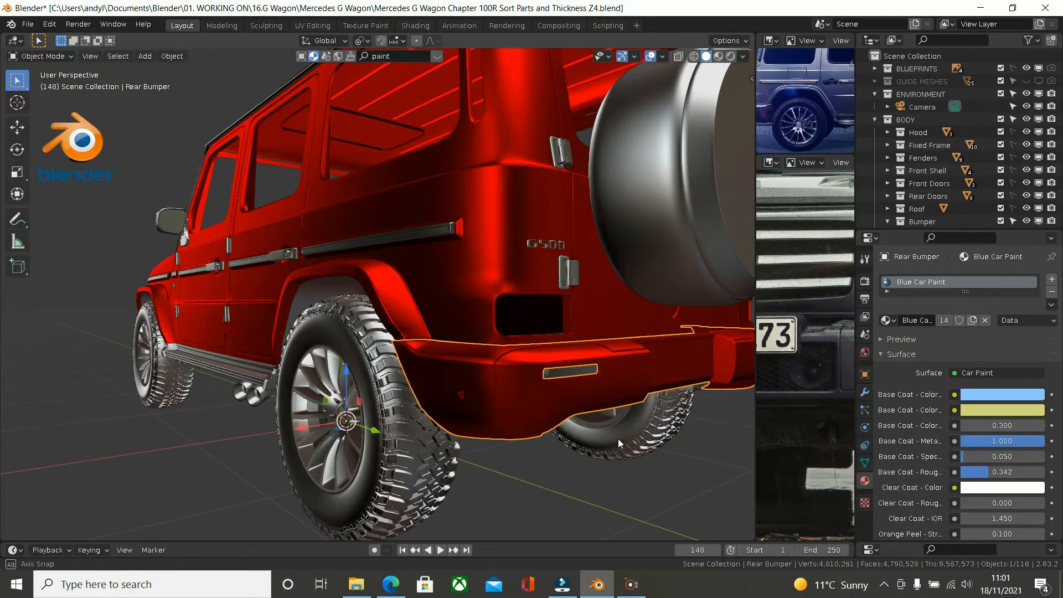
left_click(615, 483)
middle_click_drag(616, 483, 604, 483)
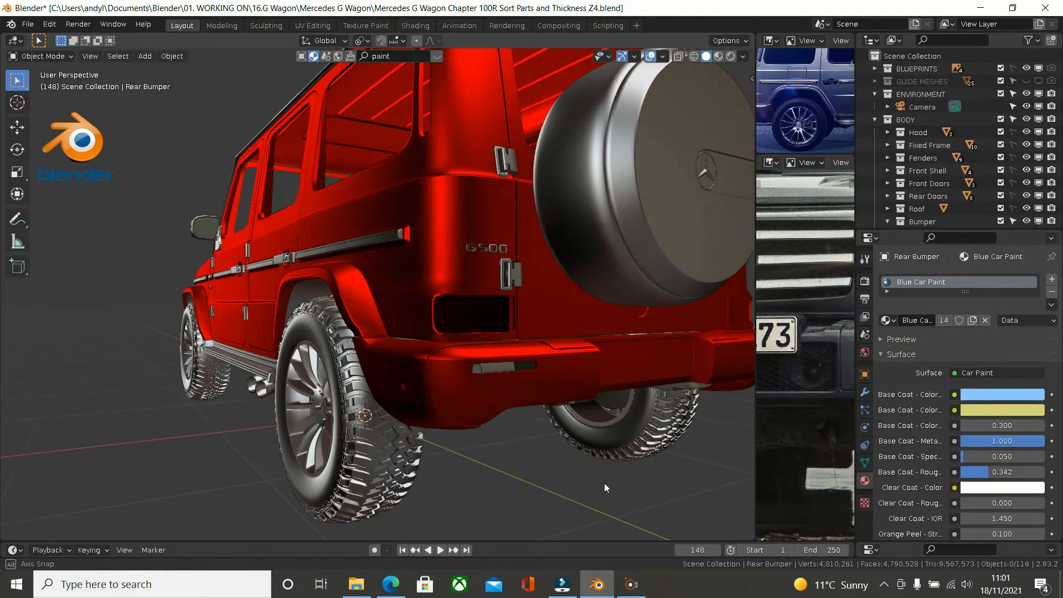
Step: Unhide the Rear Bumper Infill Piece in the Bumper collection and select it
scroll(929, 197, "down", 2)
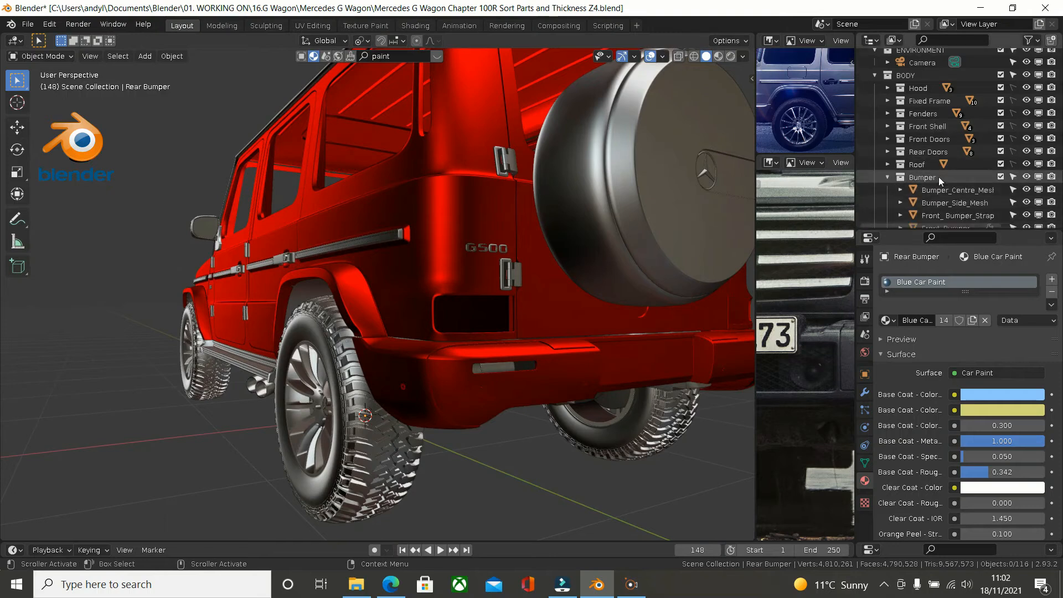
scroll(943, 176, "down", 2)
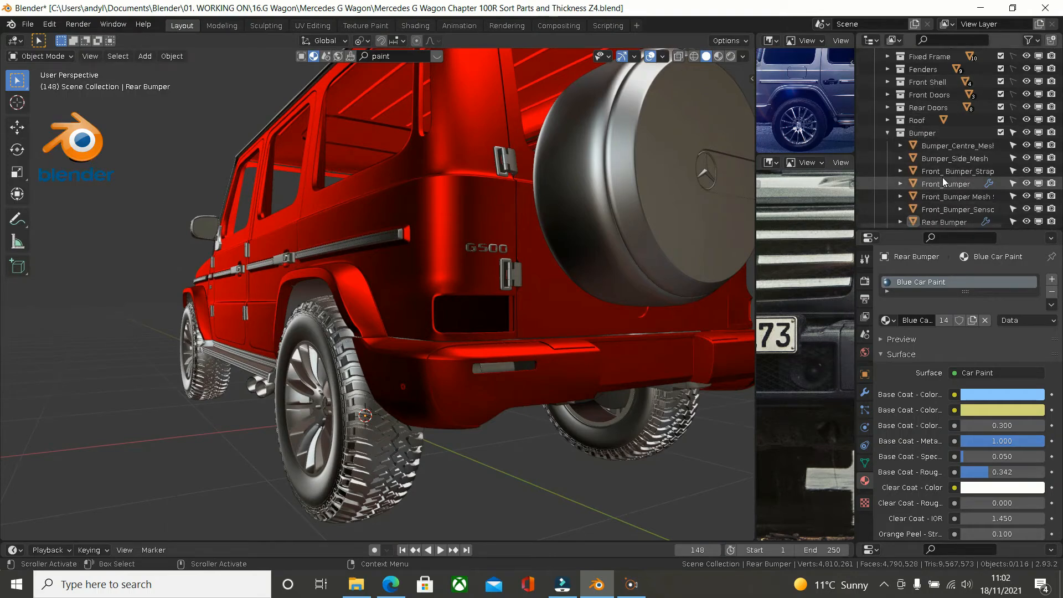
scroll(943, 181, "down", 3)
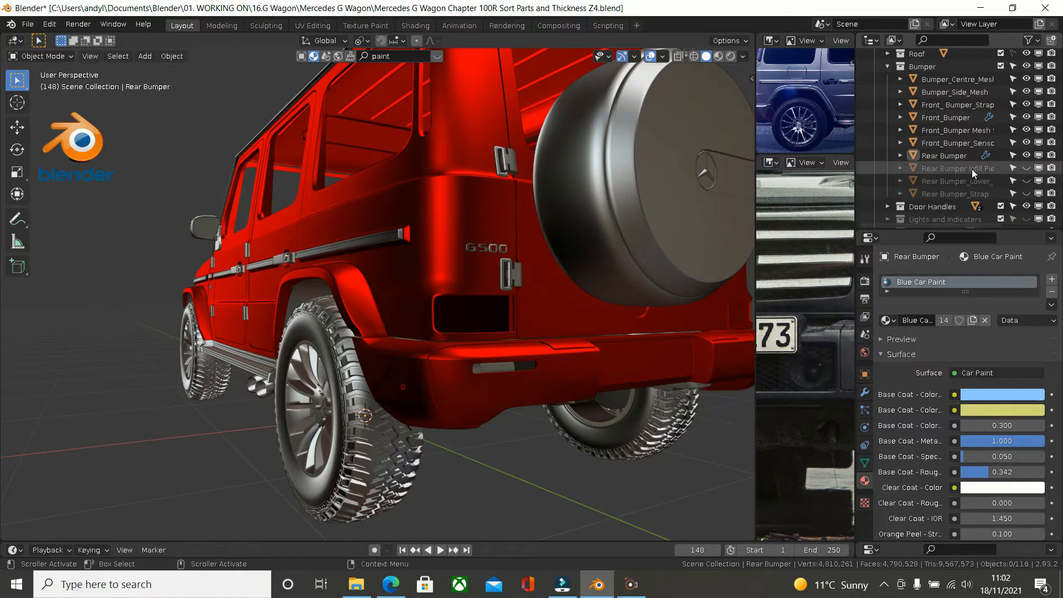
left_click(1027, 168)
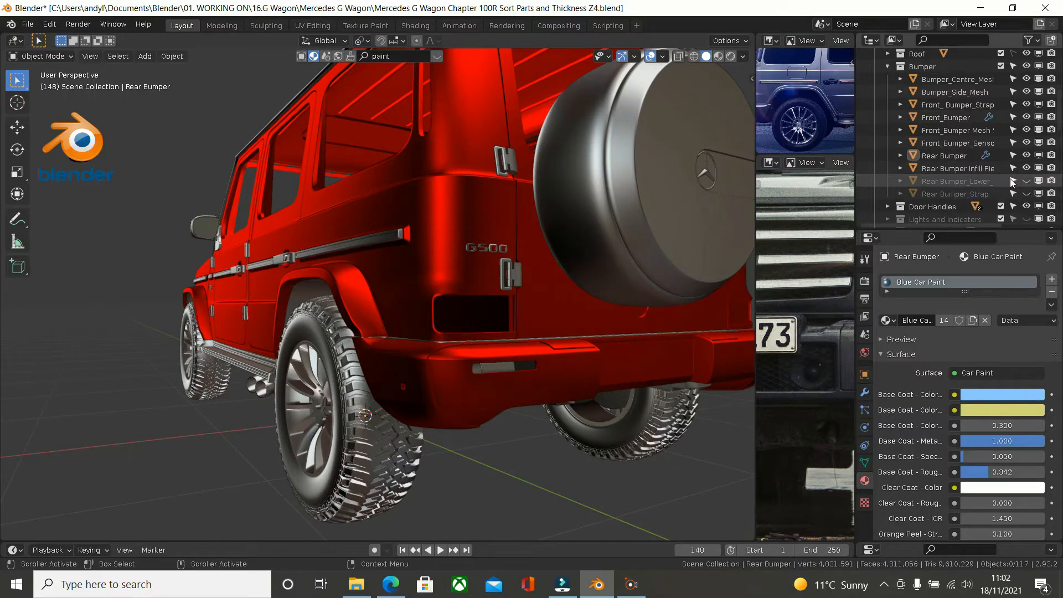
mouse_move(613, 321)
middle_mouse_down()
mouse_move(647, 254)
mouse_move(556, 294)
mouse_move(580, 320)
mouse_move(607, 321)
middle_mouse_up()
left_click(925, 168)
Step: Examine how the Rear Bumper Infill Piece fits along the gap between the bumper and the body
scroll(497, 340, "up", 5)
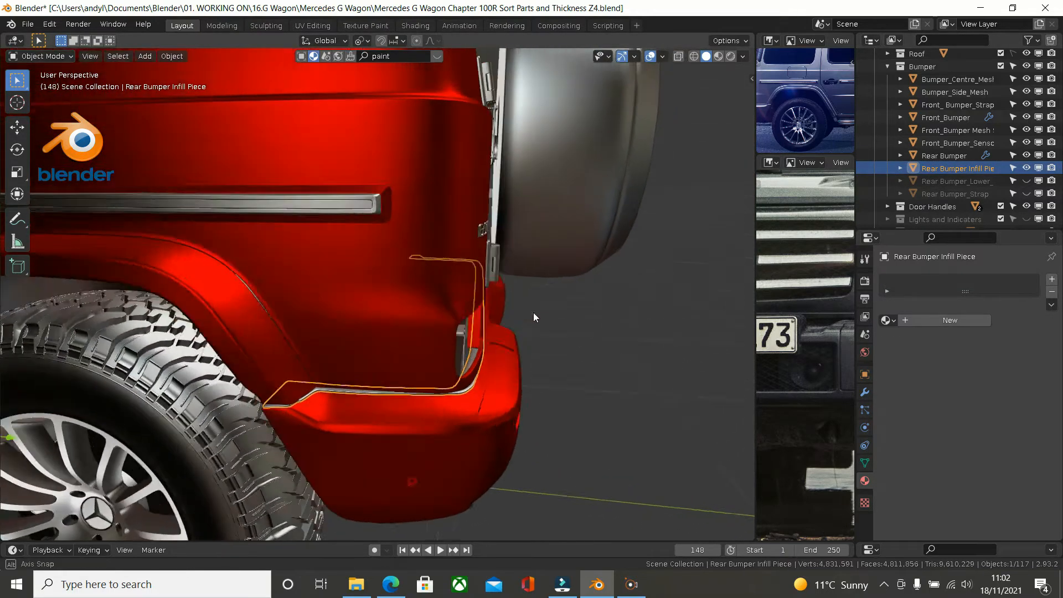
middle_click_drag(534, 312, 537, 310)
scroll(429, 349, "up", 3)
middle_click_drag(327, 362, 305, 352)
key("Tab")
key("Tab")
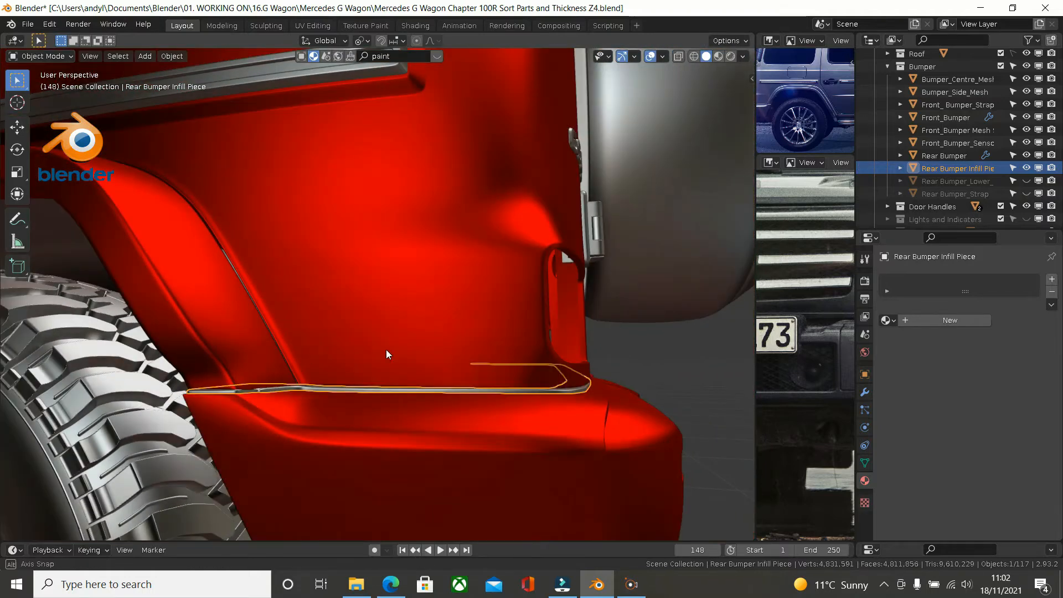
middle_click_drag(386, 350, 511, 335)
left_click(653, 367)
middle_click_drag(660, 374, 559, 391)
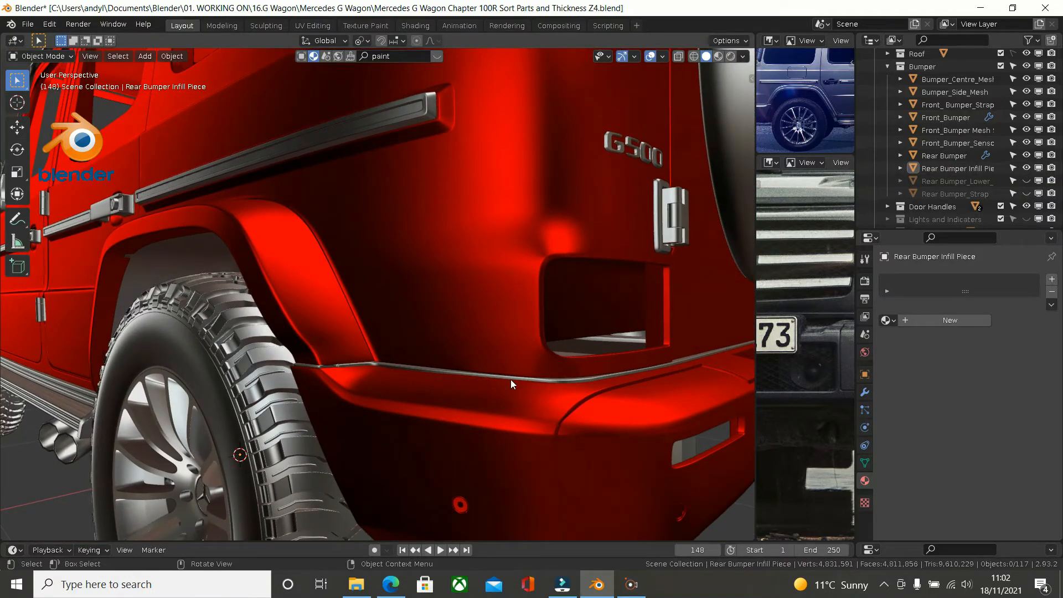
middle_click_drag(553, 404, 378, 398)
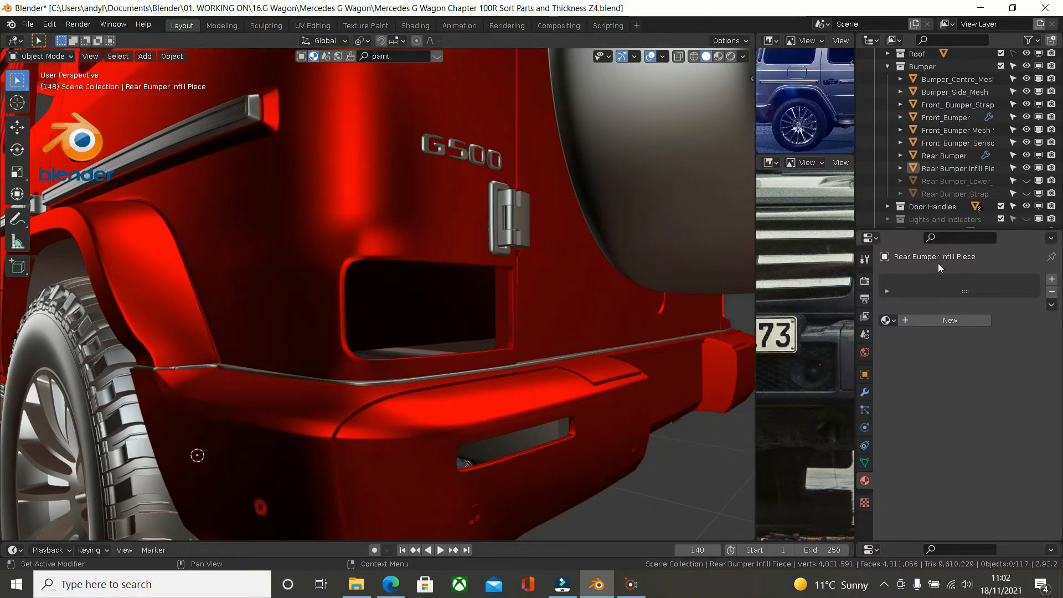
Step: Unhide Rear Bumper_Lower_Piece and assign it the existing Blue Car Paint material
left_click(1025, 182)
middle_click_drag(692, 238, 503, 334)
left_click(503, 333)
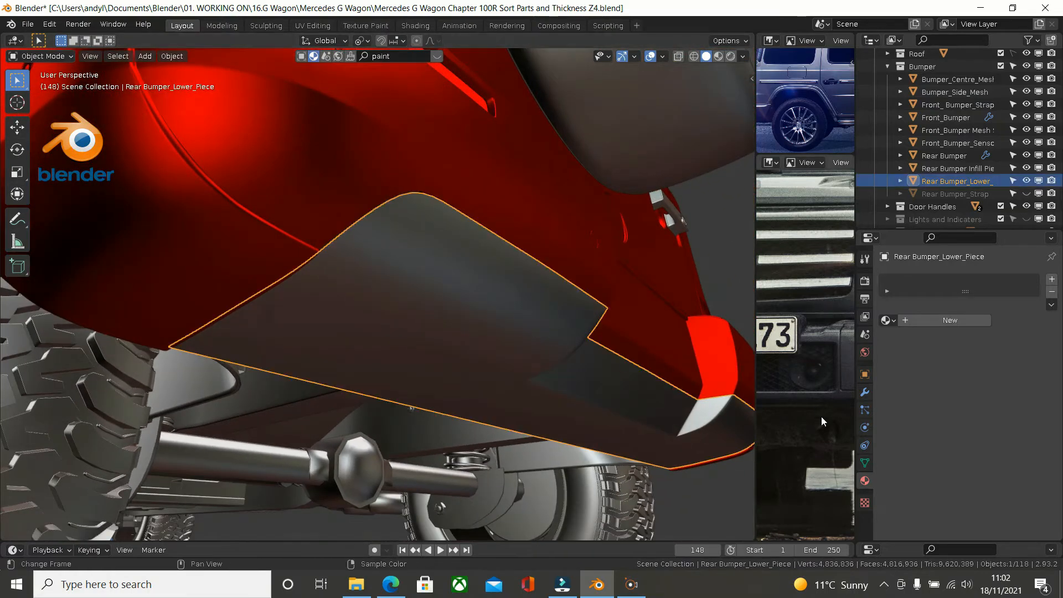
left_click(864, 481)
left_click(888, 320)
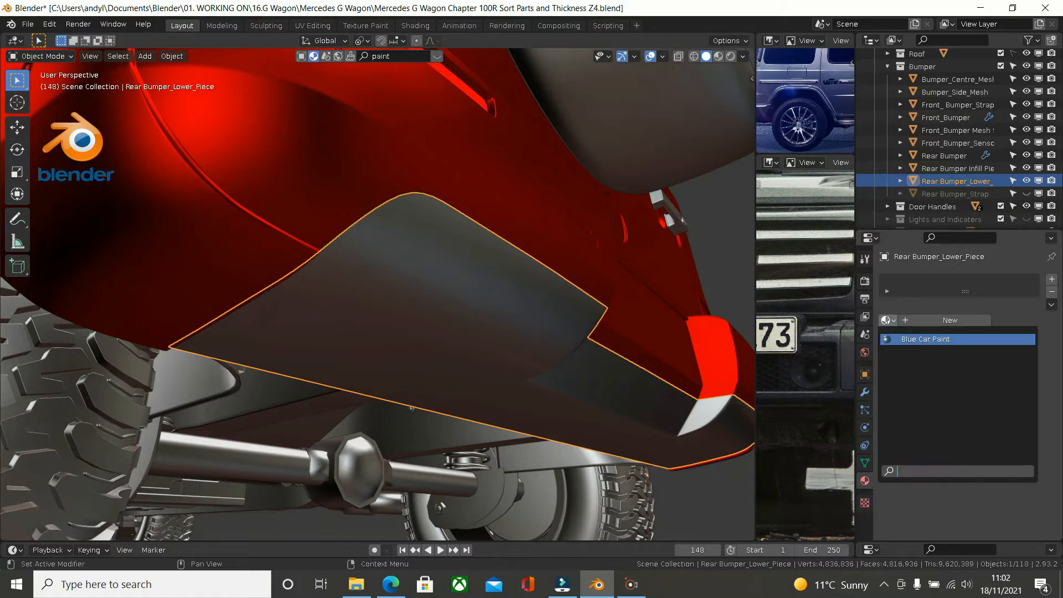
left_click(911, 339)
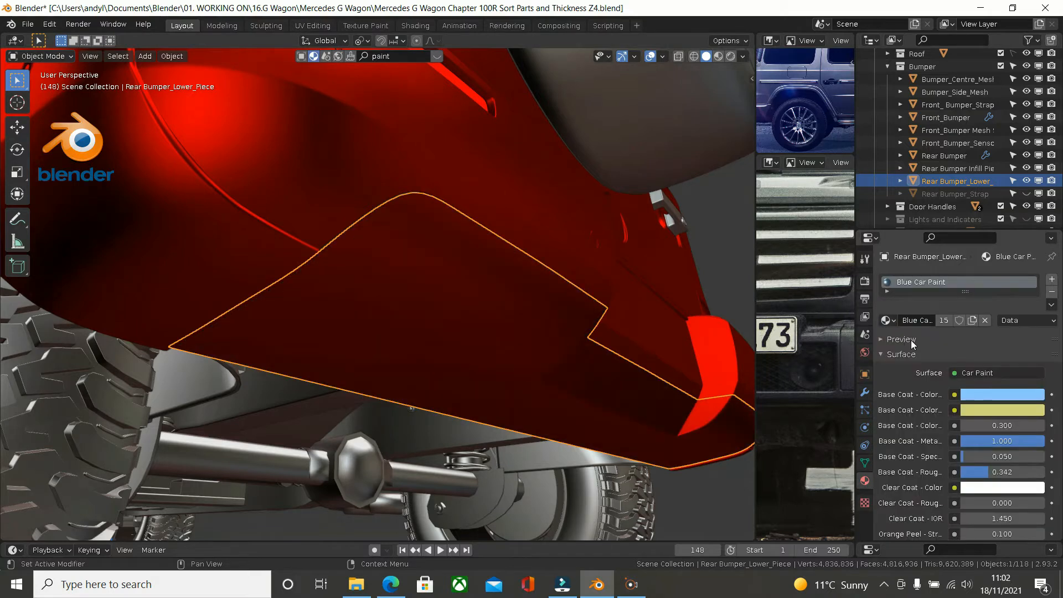
middle_click_drag(742, 356, 493, 357)
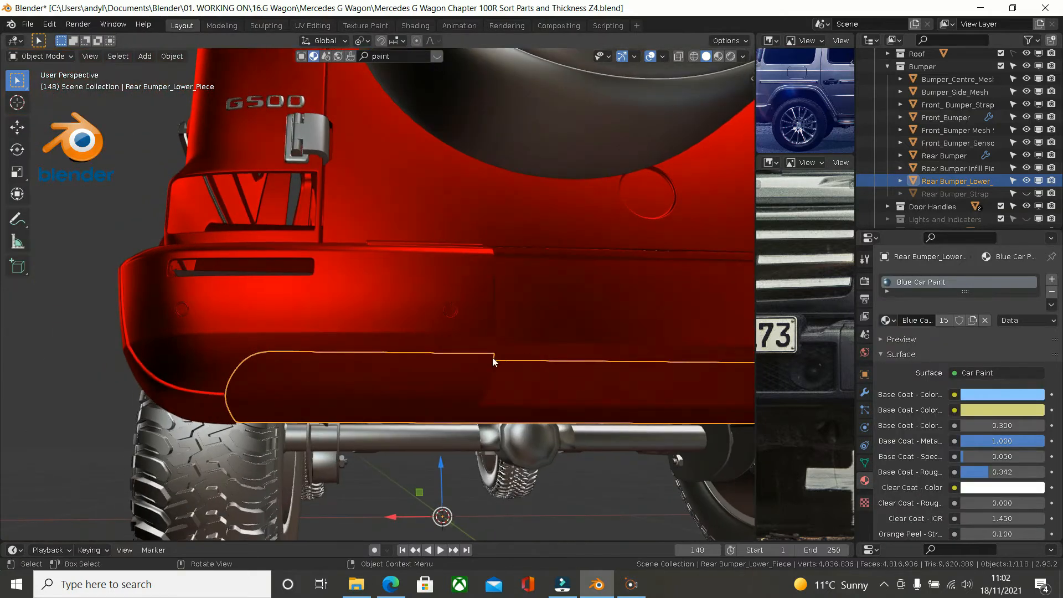
left_click(122, 189)
middle_click_drag(169, 231, 689, 299)
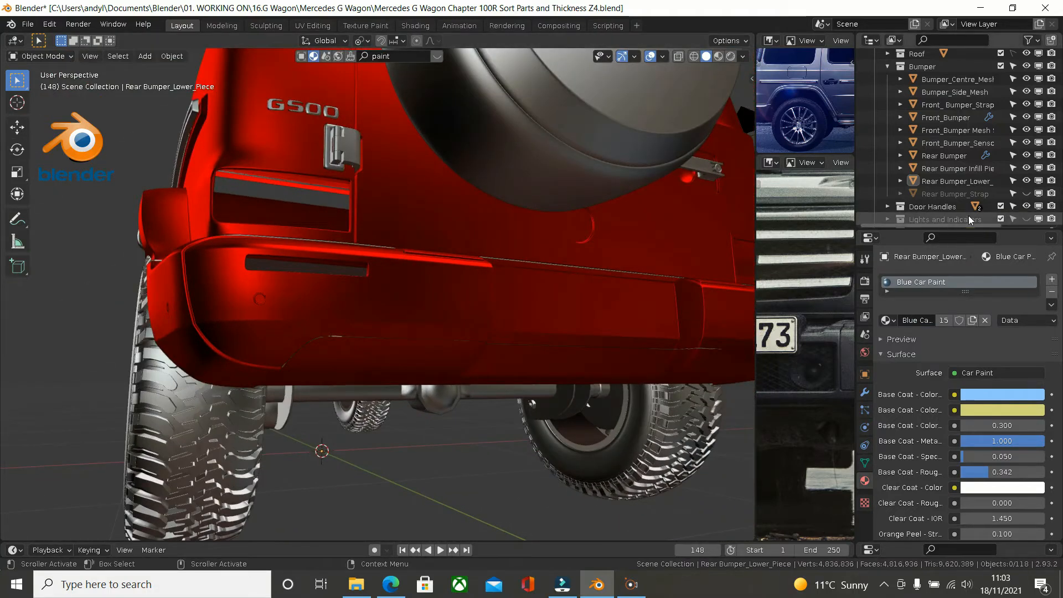
Step: Unhide Rear Bumper_Strap and view the complete car from the front
left_click(1026, 194)
middle_click_drag(729, 238, 526, 324)
middle_click_drag(427, 298, 474, 374)
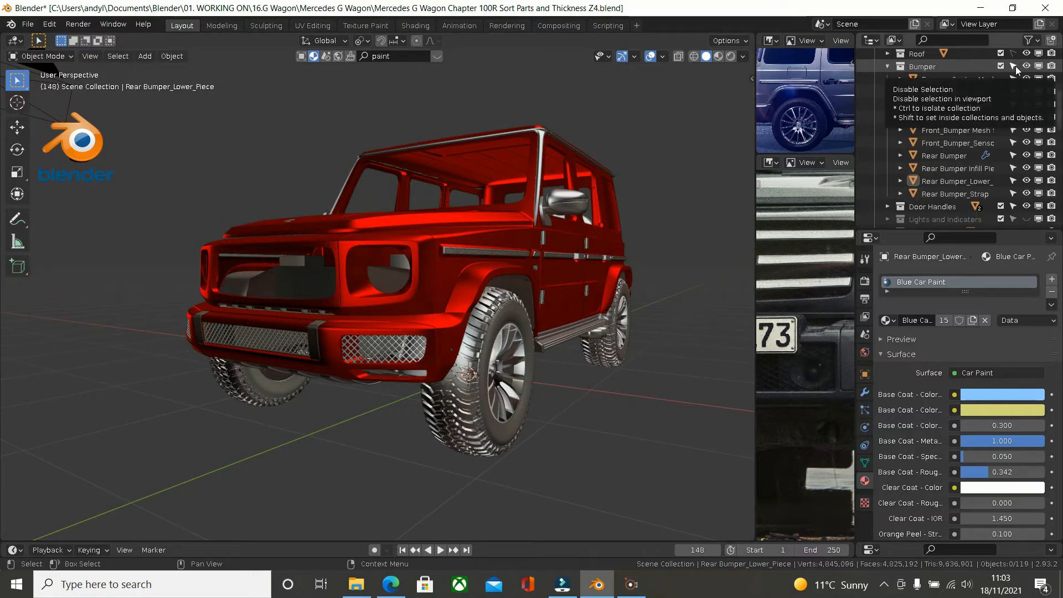
Step: Disable viewport selection for the Bumper collection, collapse it, and test selection on the car
left_click(887, 67)
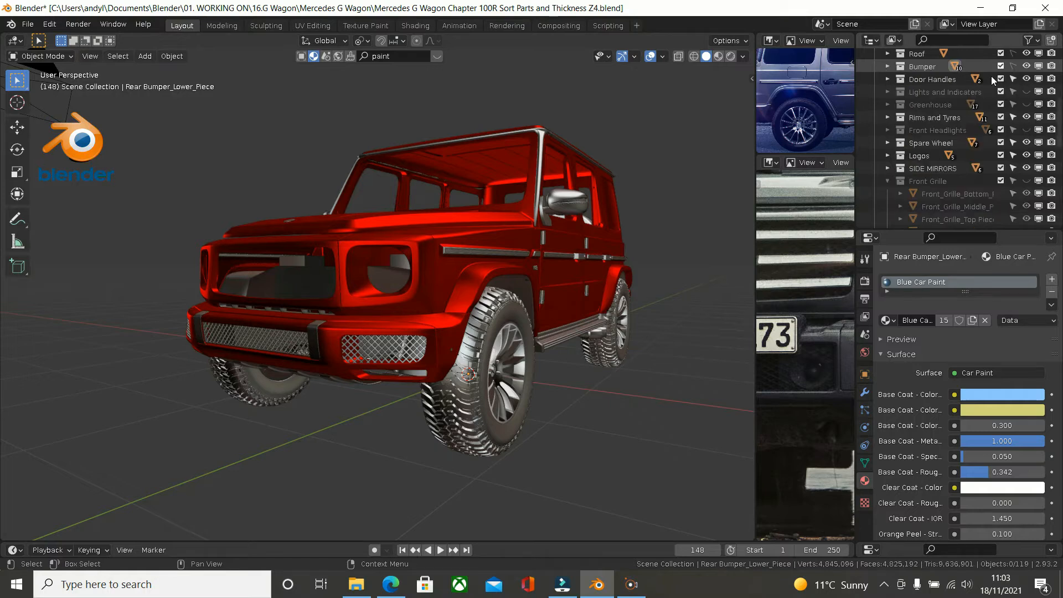
middle_click_drag(663, 225, 533, 295)
left_click(531, 304)
left_click(570, 304)
scroll(364, 291, "up", 3)
middle_click_drag(365, 291, 493, 284)
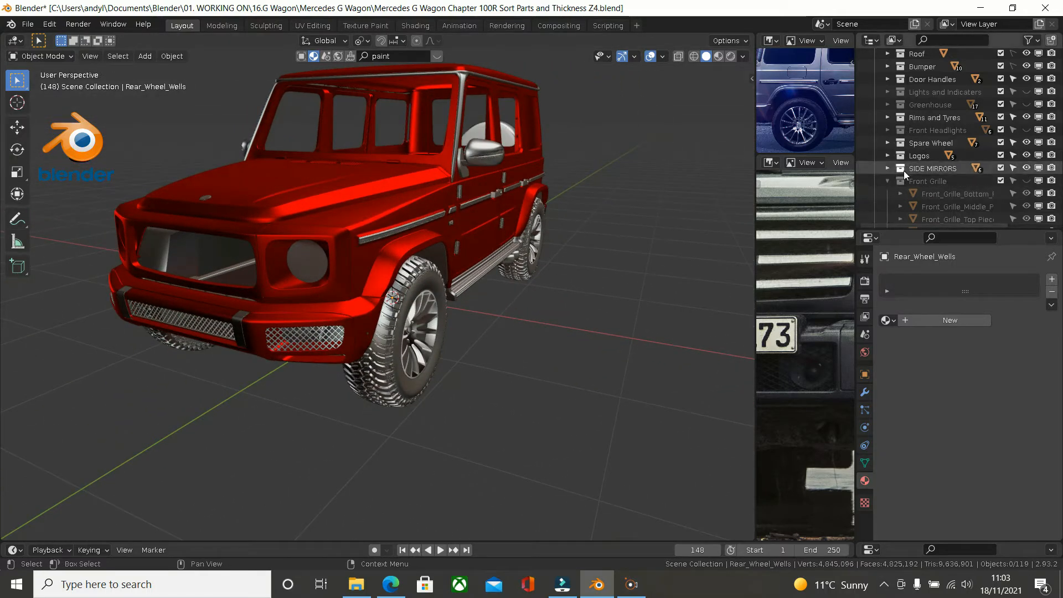
Step: Expand the Front Shell collection to list its parts
scroll(904, 171, "up", 2)
scroll(903, 156, "up", 6)
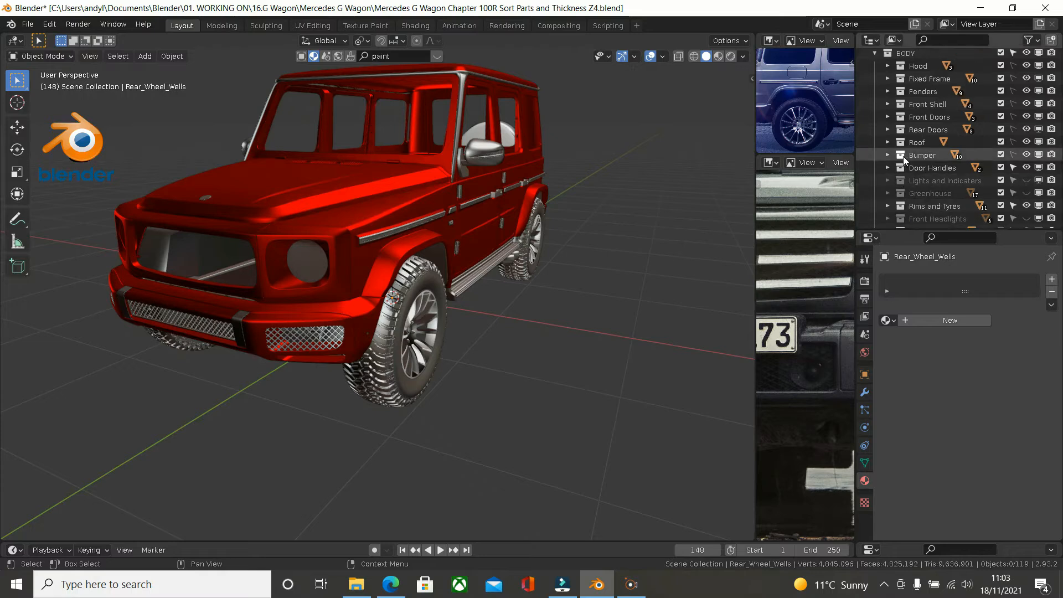
scroll(903, 157, "down", 4)
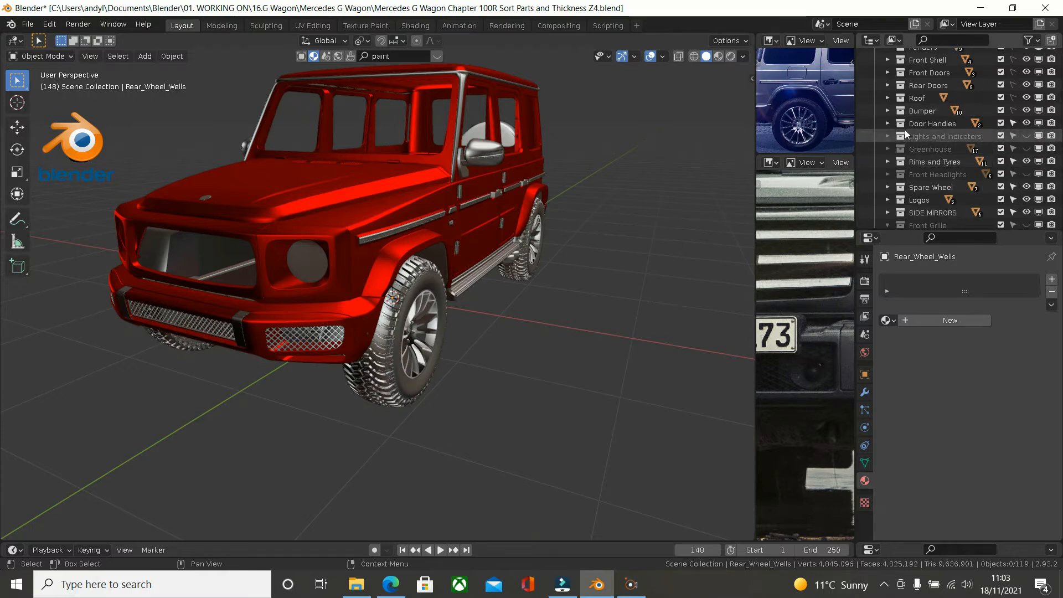
left_click(890, 59)
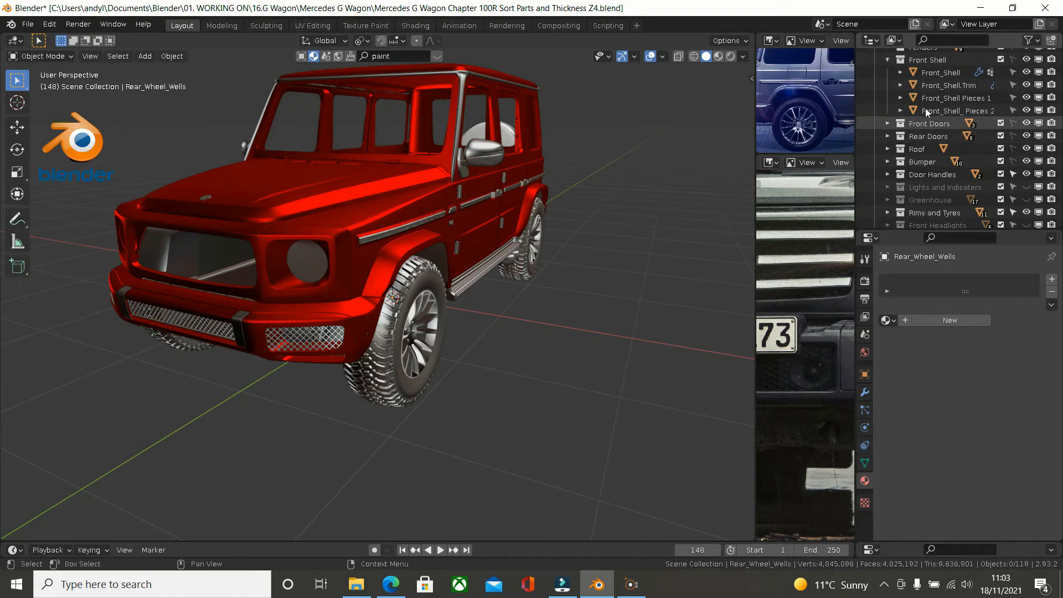
Step: Collapse the Front Shell collection and make the Front Grille collection visible with its individual pieces still hidden
left_click(887, 60)
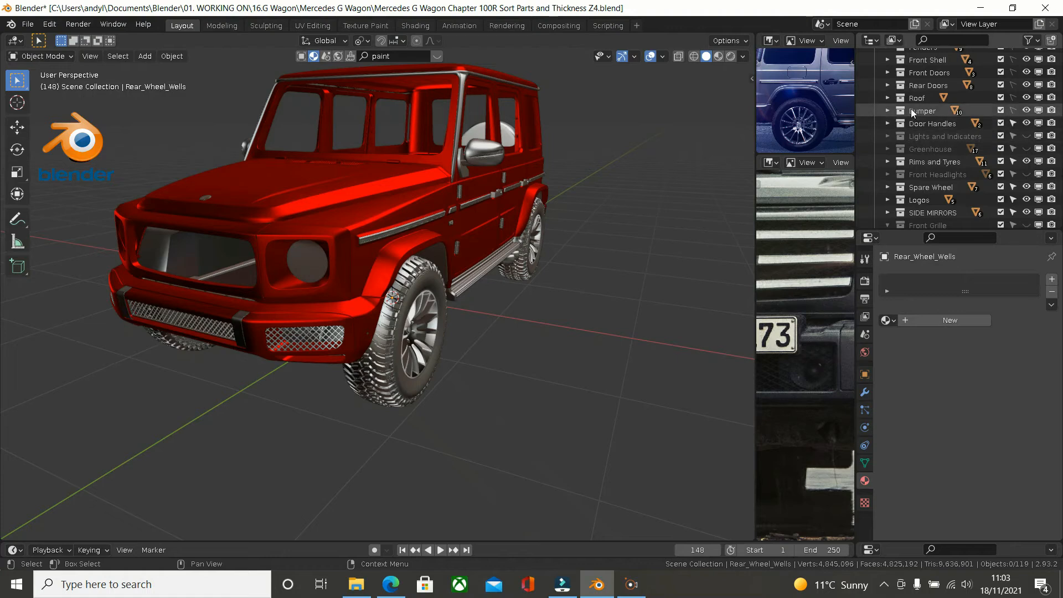
scroll(911, 141, "down", 3)
scroll(912, 140, "down", 2)
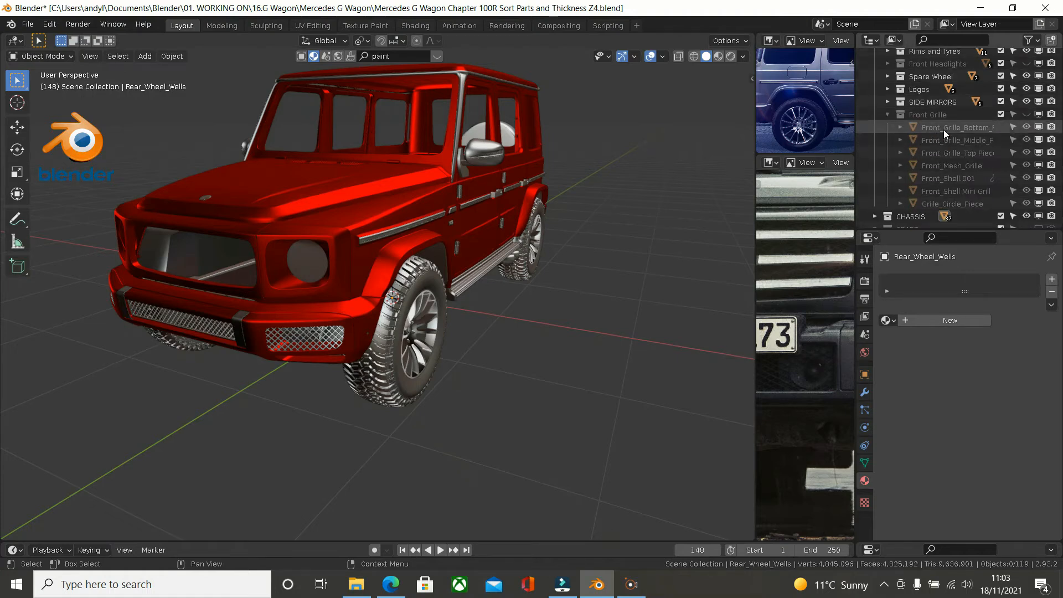
left_click(1026, 130)
left_click(1026, 114)
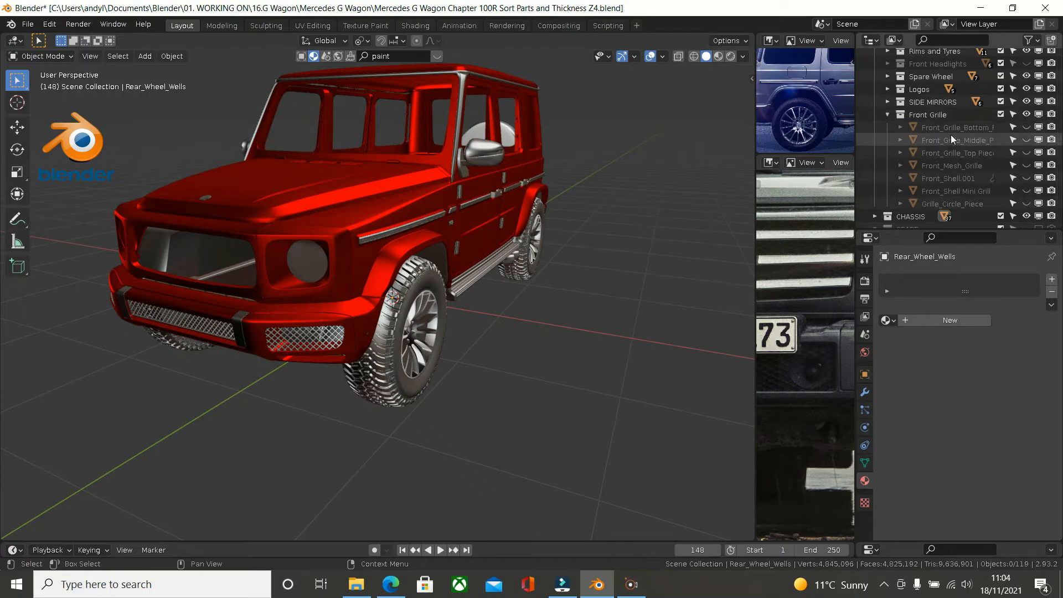
Step: Unhide the bottom piece of the front grille and inspect its bars up close on both sides
left_click(1026, 127)
middle_click_drag(310, 210, 384, 249)
scroll(334, 255, "up", 3)
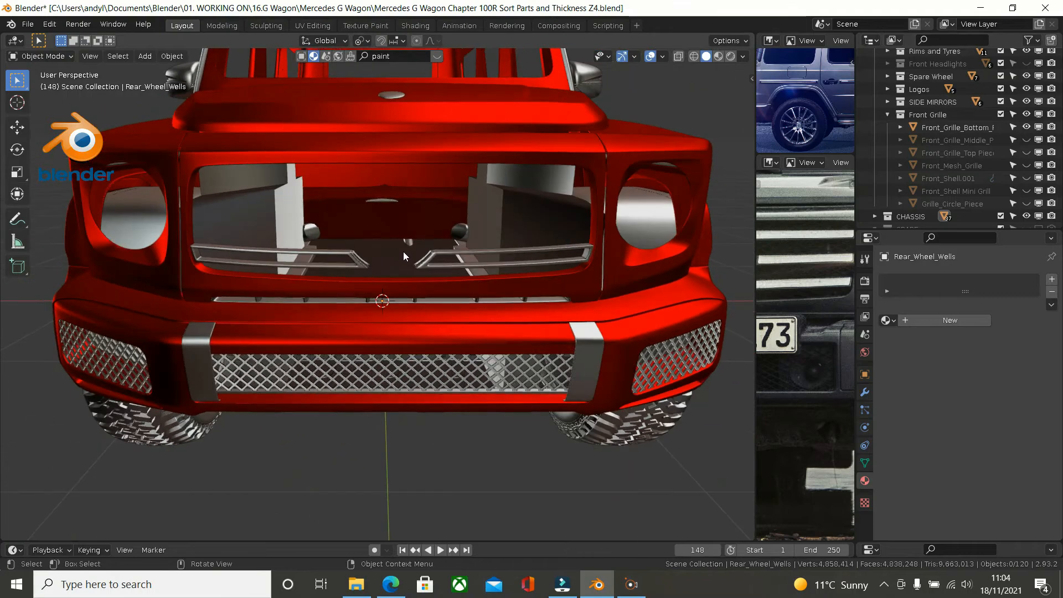
scroll(454, 251, "up", 2)
middle_click_drag(472, 252, 280, 297)
scroll(506, 303, "up", 1)
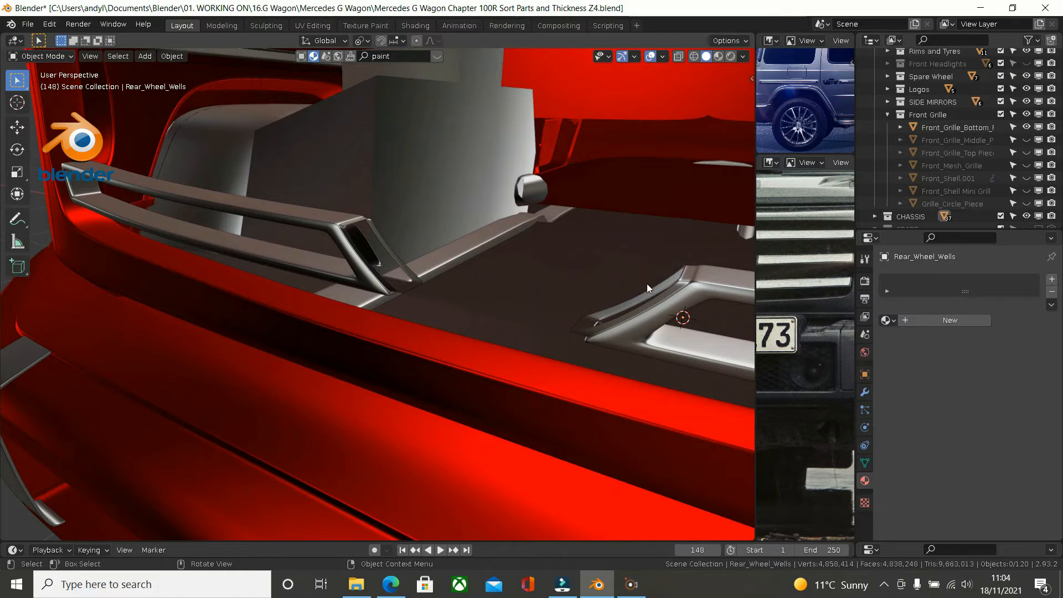
scroll(653, 307, "down", 1)
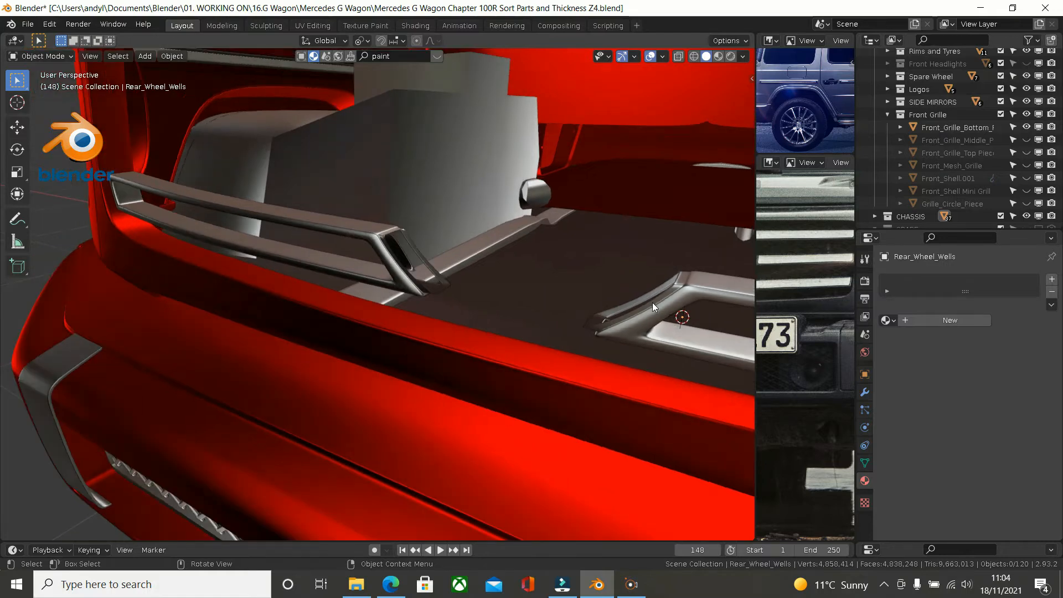
middle_click_drag(653, 303, 630, 288)
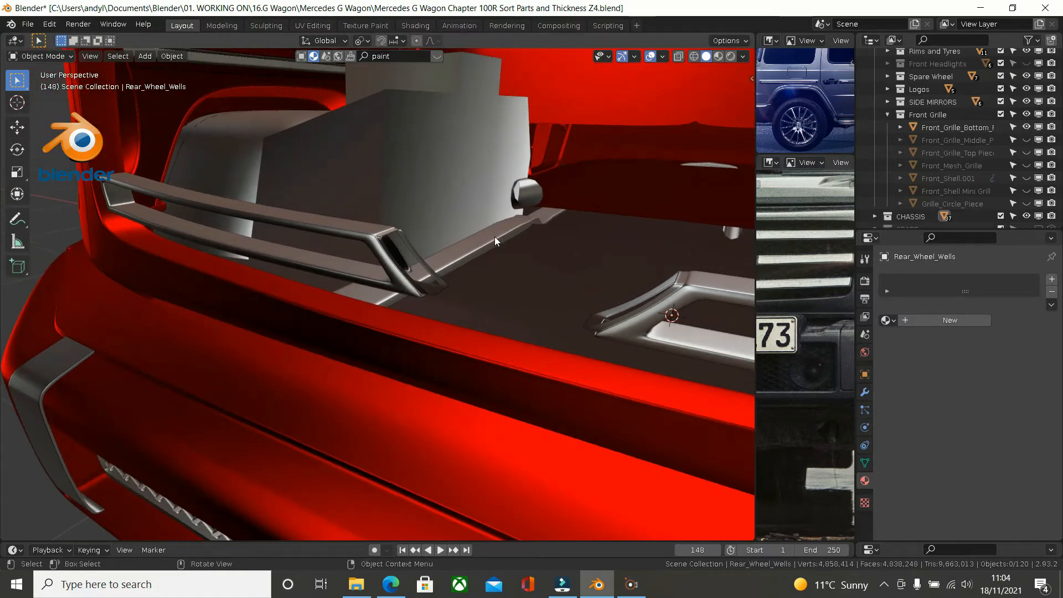
Step: Unhide the middle and top pieces of the front grille
left_click(1029, 139)
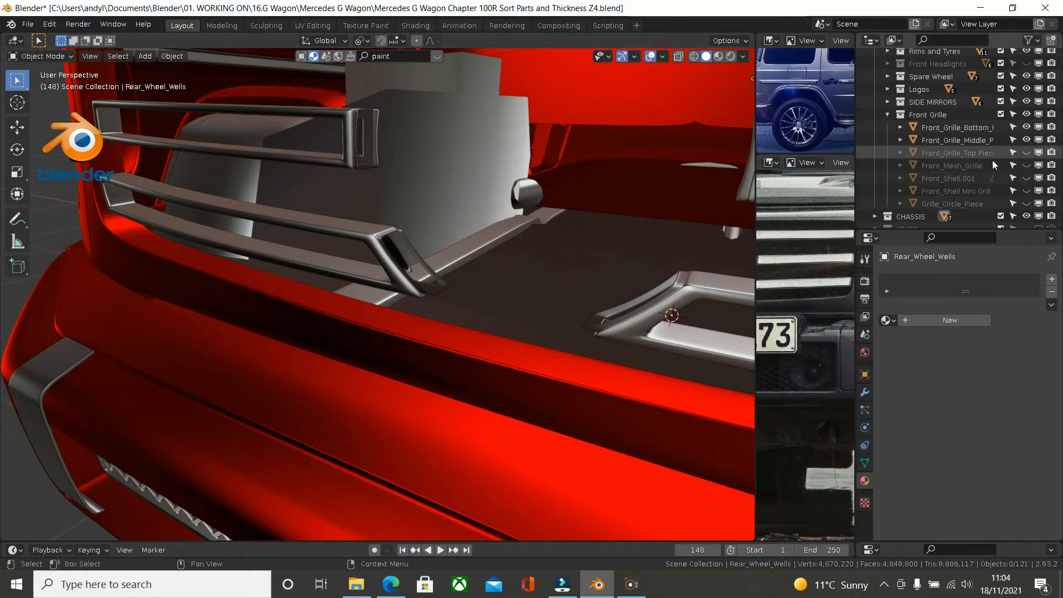
left_click(1026, 153)
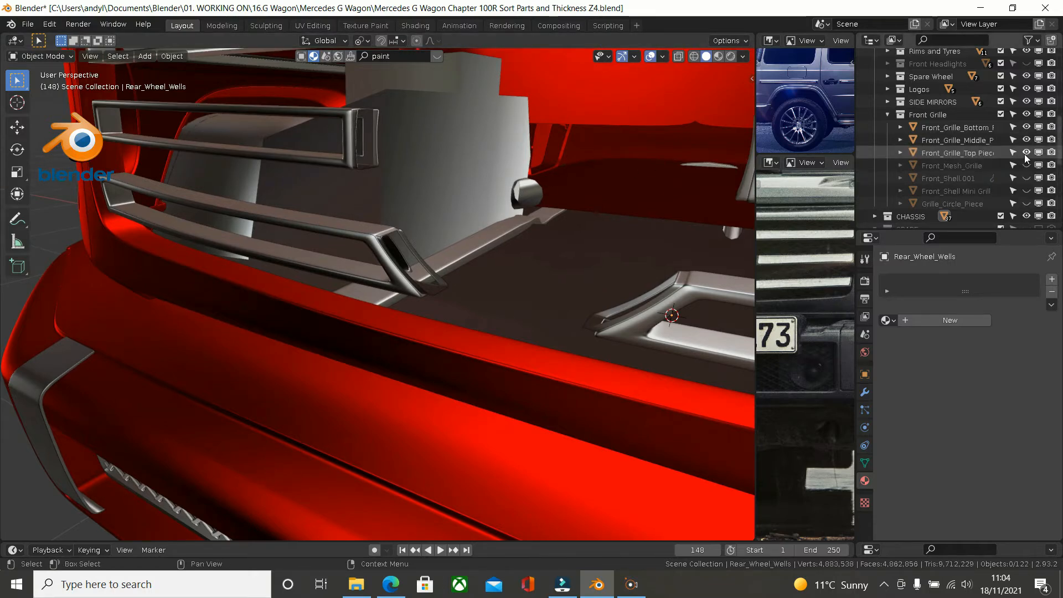
scroll(560, 225, "down", 8)
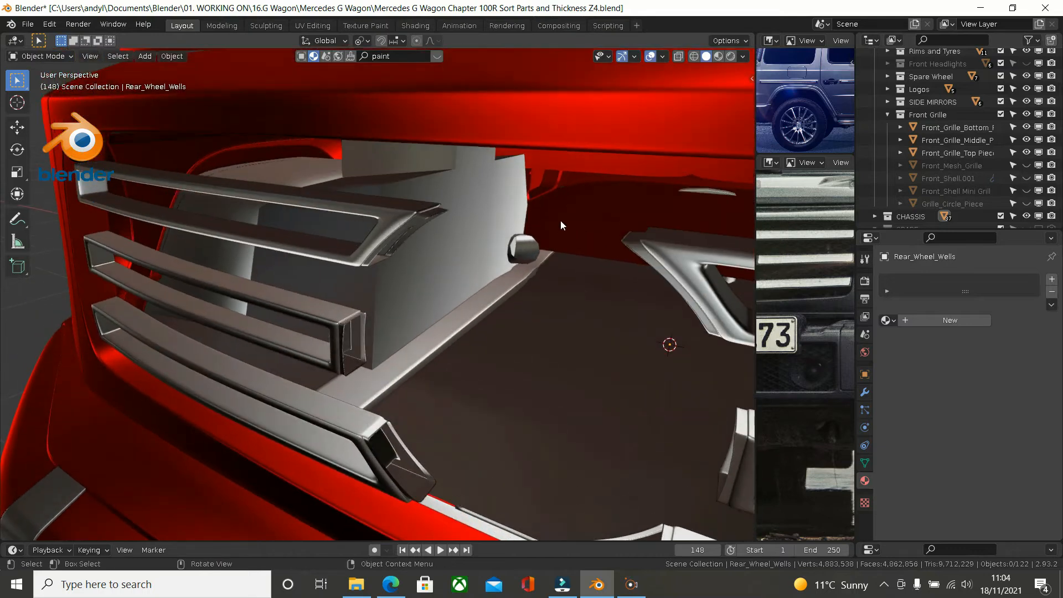
Step: Unhide Front_Mesh_Grille and check how it sits behind the grille bars
left_click(1027, 165)
middle_click_drag(626, 200, 506, 216)
middle_click_drag(510, 223, 606, 219)
middle_click_drag(461, 243, 329, 266)
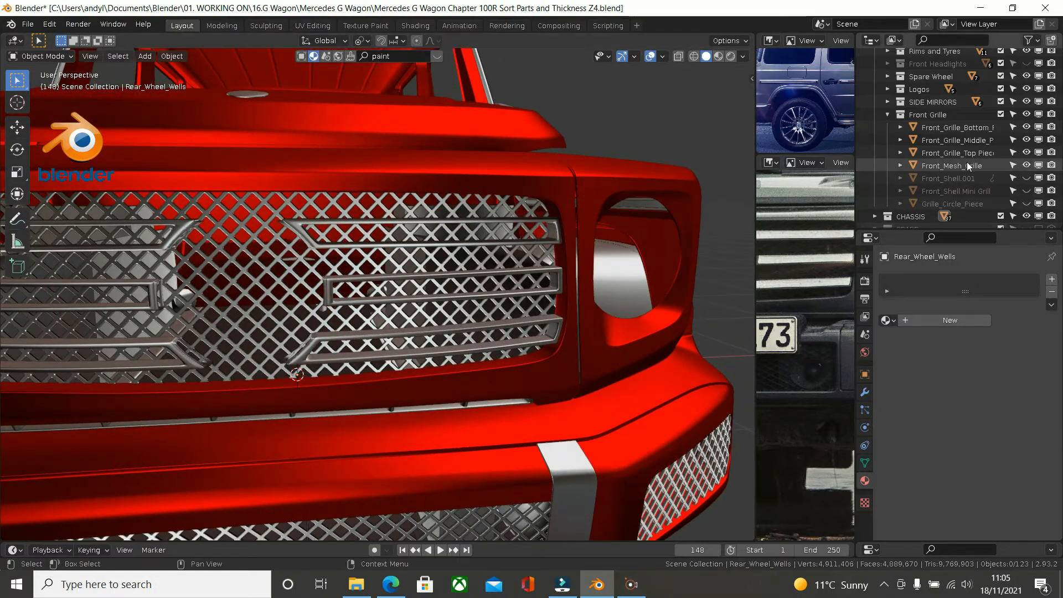
Step: Unhide Front_Shell.001, select it, and inspect the trim it forms around the upper edge of the grille opening
left_click(1027, 178)
mouse_move(490, 211)
middle_mouse_down()
mouse_move(459, 220)
mouse_move(497, 208)
middle_mouse_up()
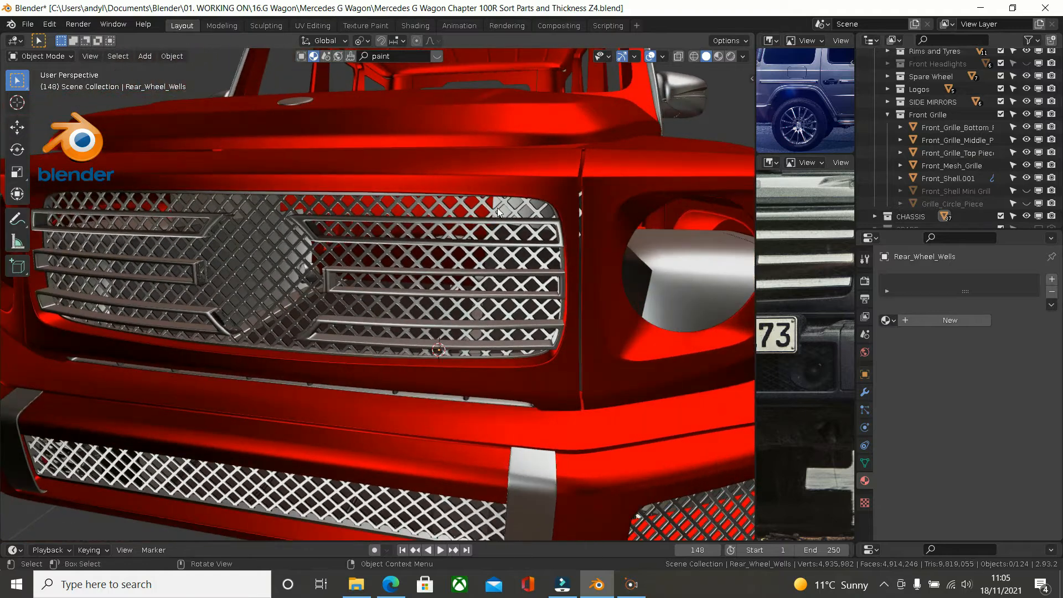
left_click(935, 177)
middle_click_drag(541, 219, 540, 162)
scroll(526, 199, "up", 4)
scroll(503, 212, "up", 3)
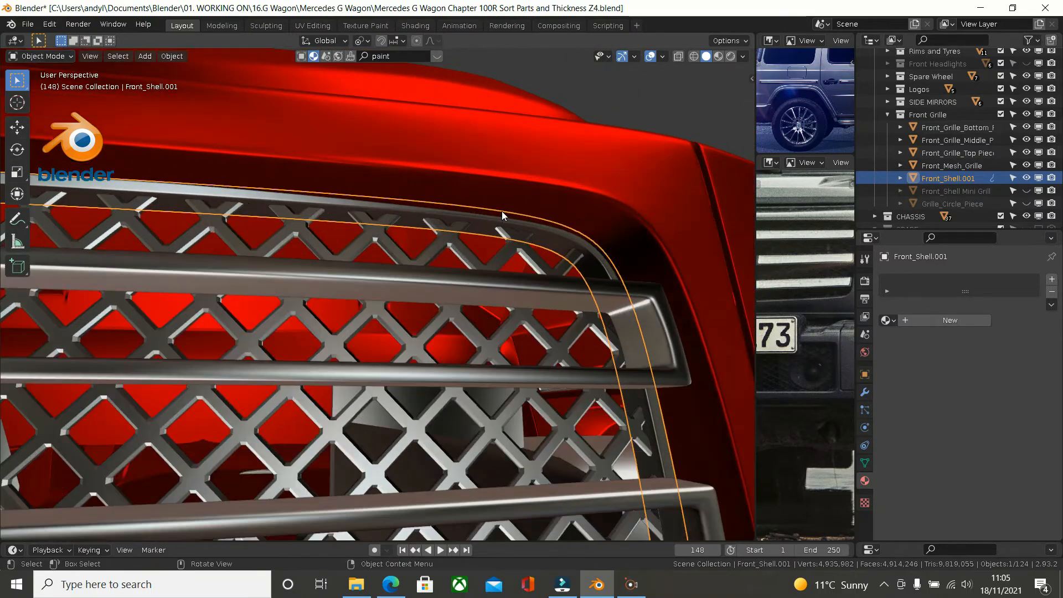
scroll(502, 211, "up", 2)
middle_click_drag(502, 211, 447, 225)
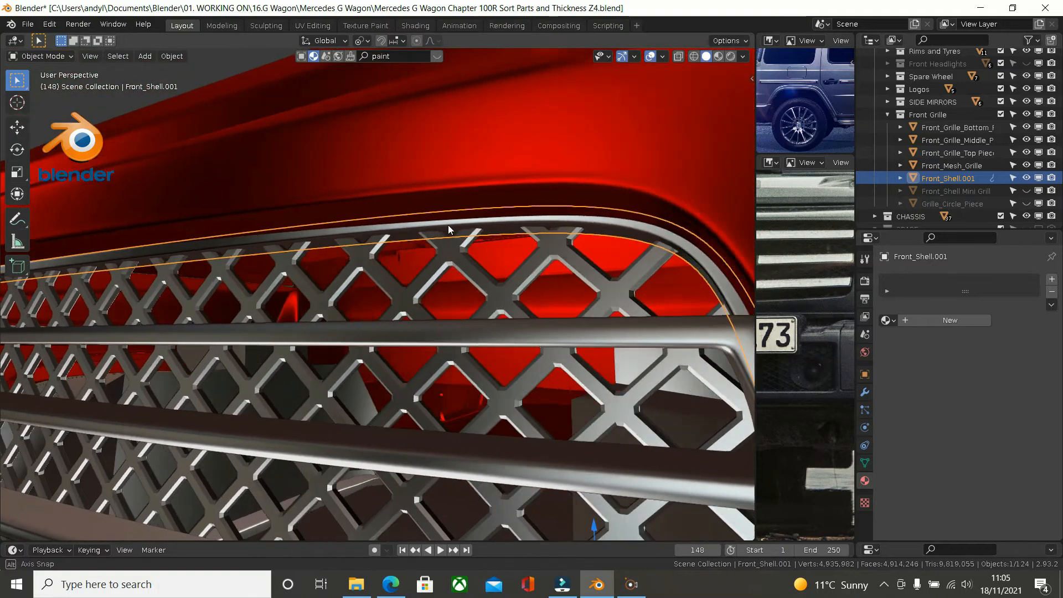
Step: Examine the Front_Shell.001 trim around both ends of the grille, deselect it, and review the whole front
scroll(465, 233, "down", 4)
middle_click_drag(516, 234, 341, 277)
scroll(351, 252, "up", 3)
scroll(388, 250, "down", 3)
scroll(388, 251, "down", 4)
scroll(541, 250, "up", 4)
middle_click_drag(543, 256, 682, 220)
middle_click_drag(291, 269, 470, 291, "shift")
mouse_move(366, 287)
middle_mouse_down()
mouse_move(393, 291)
mouse_move(360, 283)
middle_mouse_up()
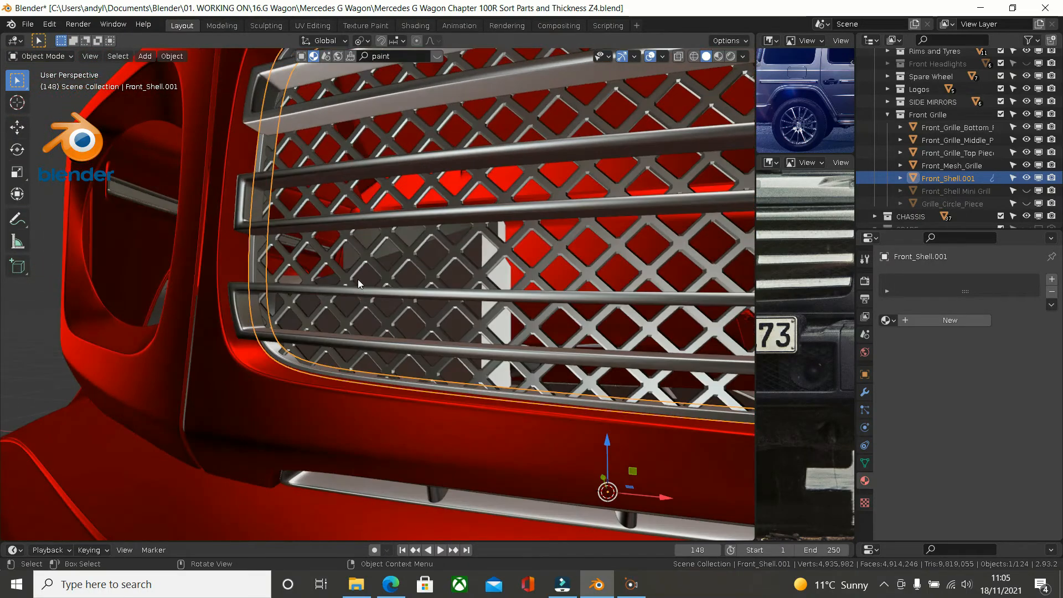
left_click(40, 244)
mouse_move(164, 225)
middle_mouse_down()
mouse_move(168, 211)
mouse_move(180, 215)
middle_mouse_up()
scroll(291, 218, "down", 8)
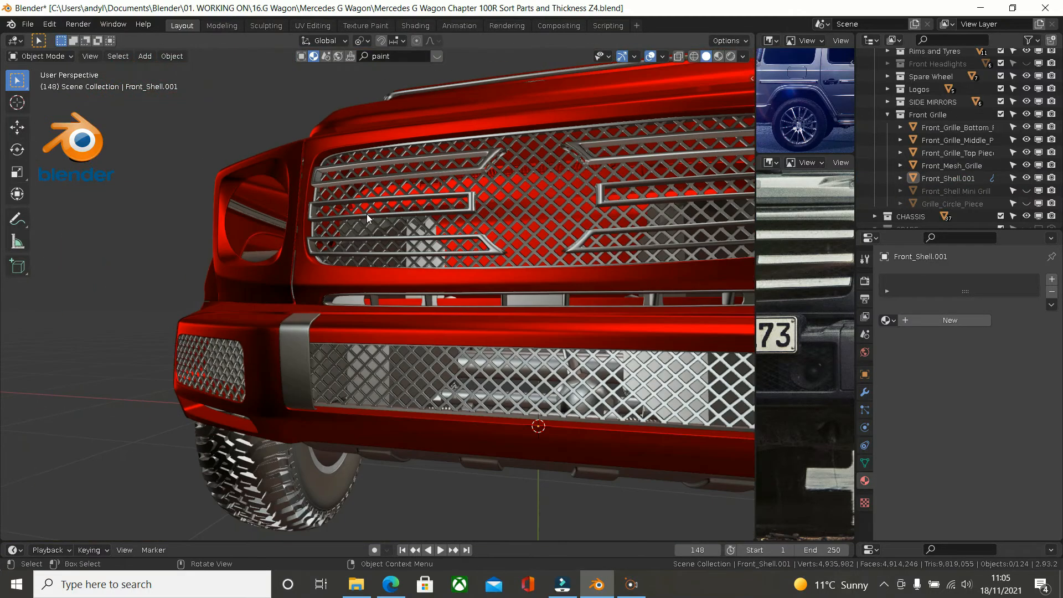
middle_click_drag(412, 221, 344, 276)
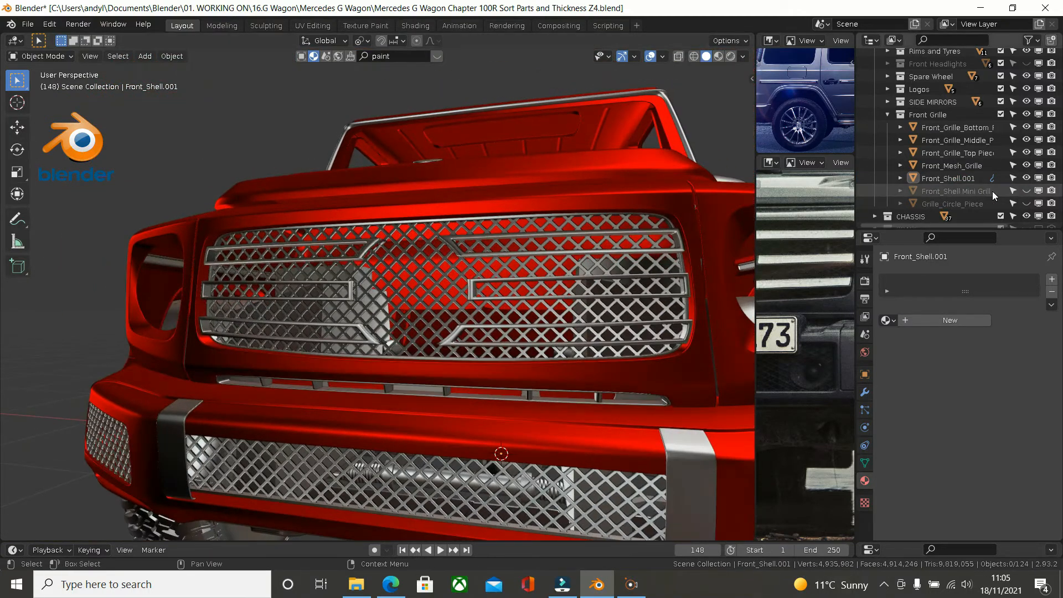
Step: Unhide Front_Shell Mini Grill, select it to locate it above the bumper, and deselect it after inspection
left_click(1027, 191)
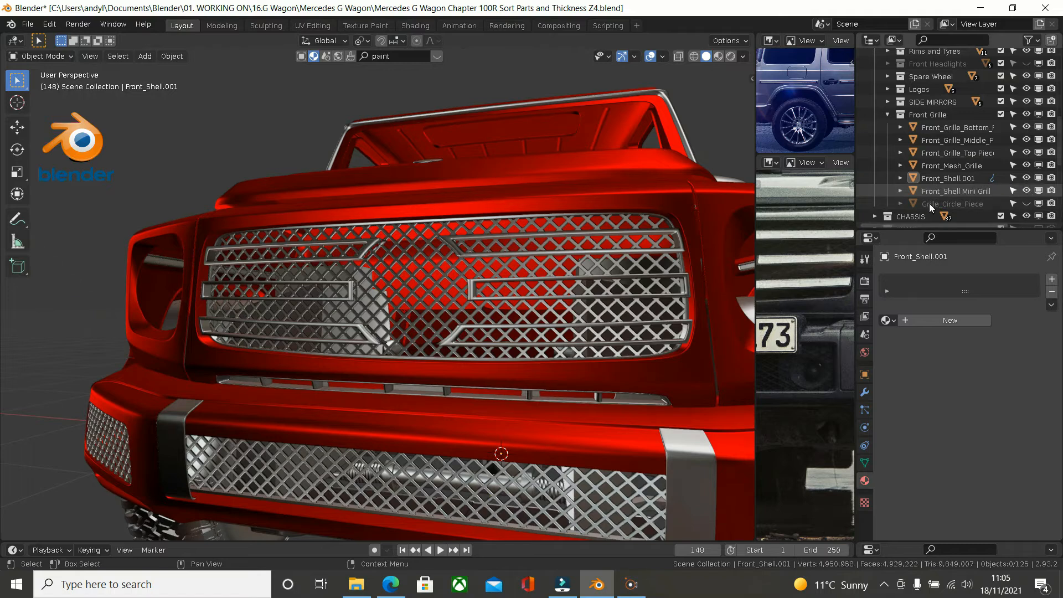
left_click(938, 191)
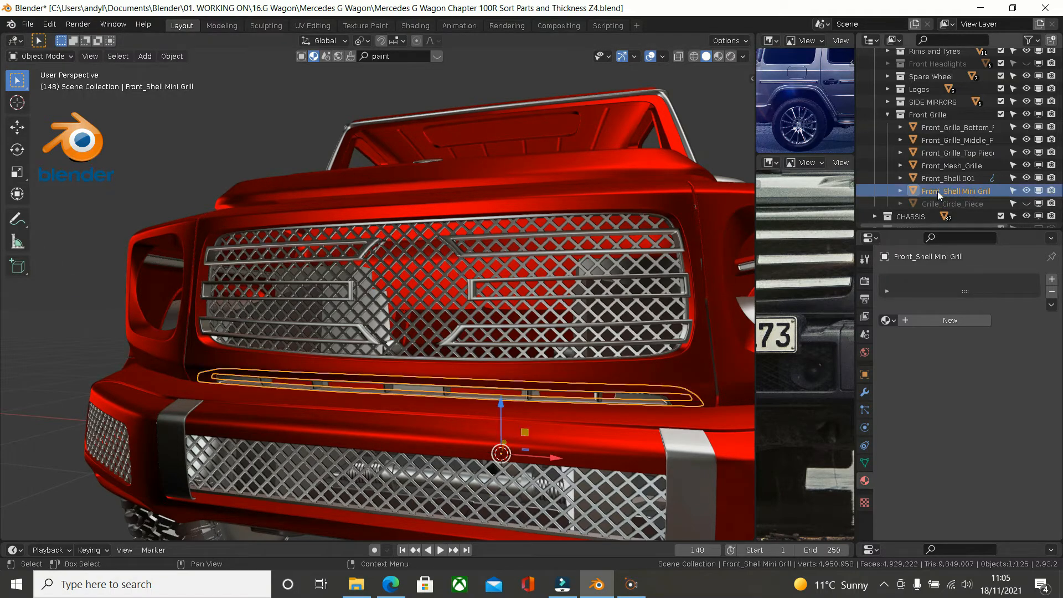
middle_click_drag(561, 239, 542, 233)
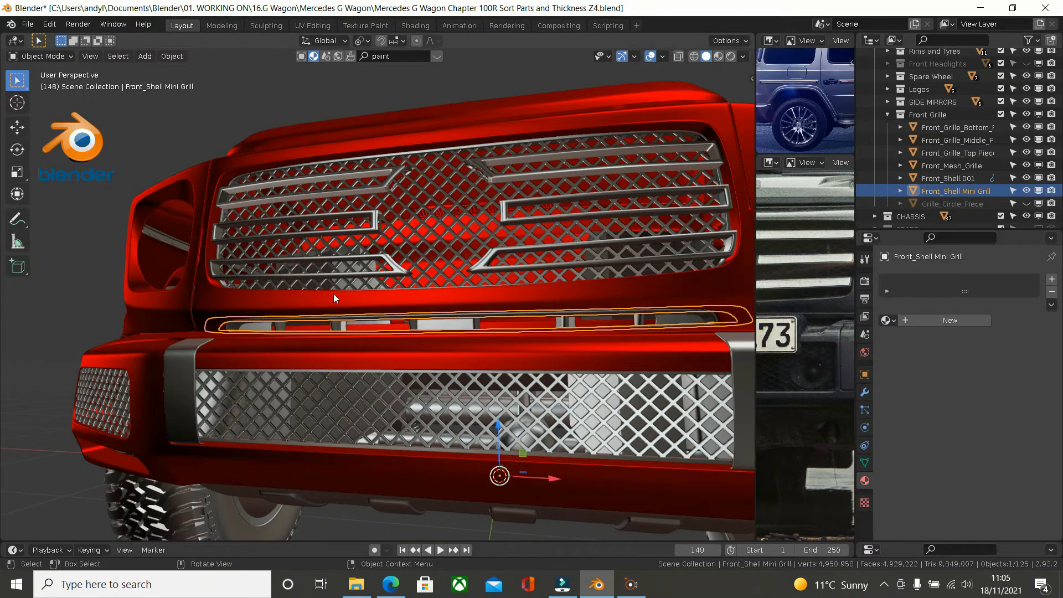
scroll(333, 294, "up", 1)
left_click(39, 309)
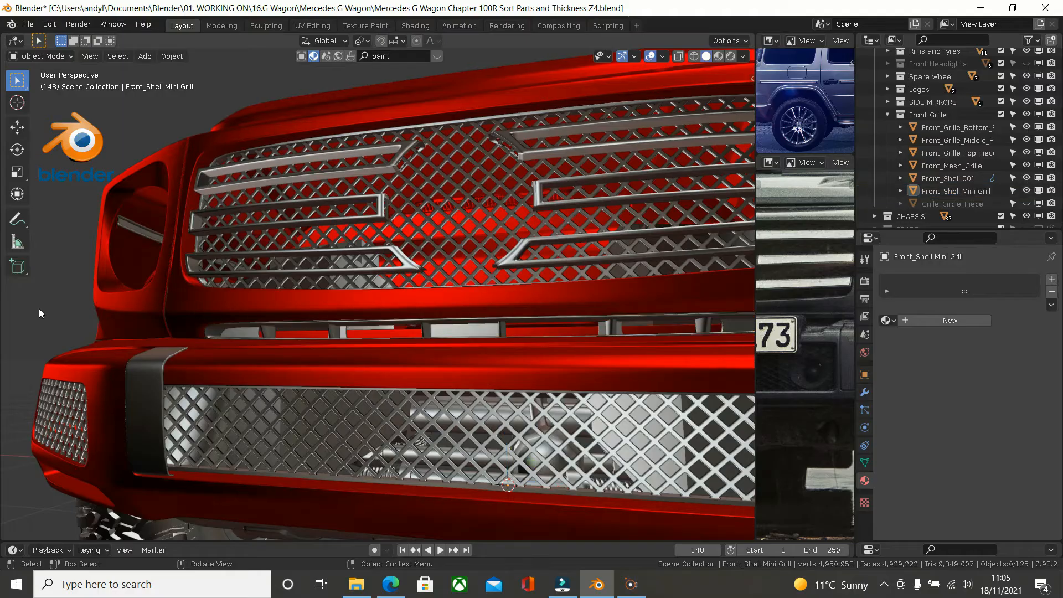
middle_click_drag(314, 301, 399, 299)
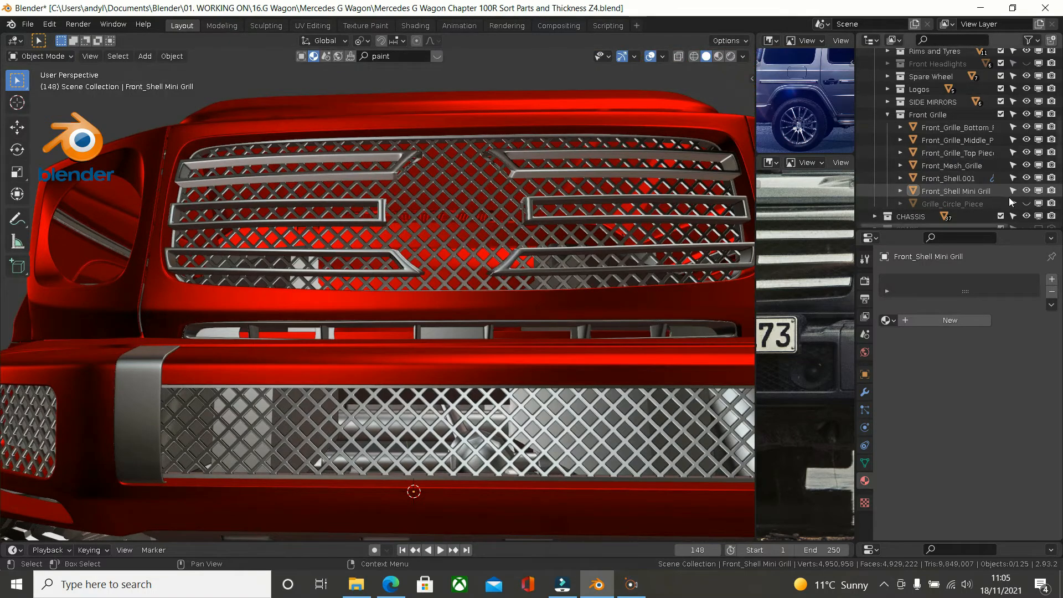
Step: Unhide Grille_Circle_Piece and inspect the ring in the middle of the front grille
left_click(1027, 203)
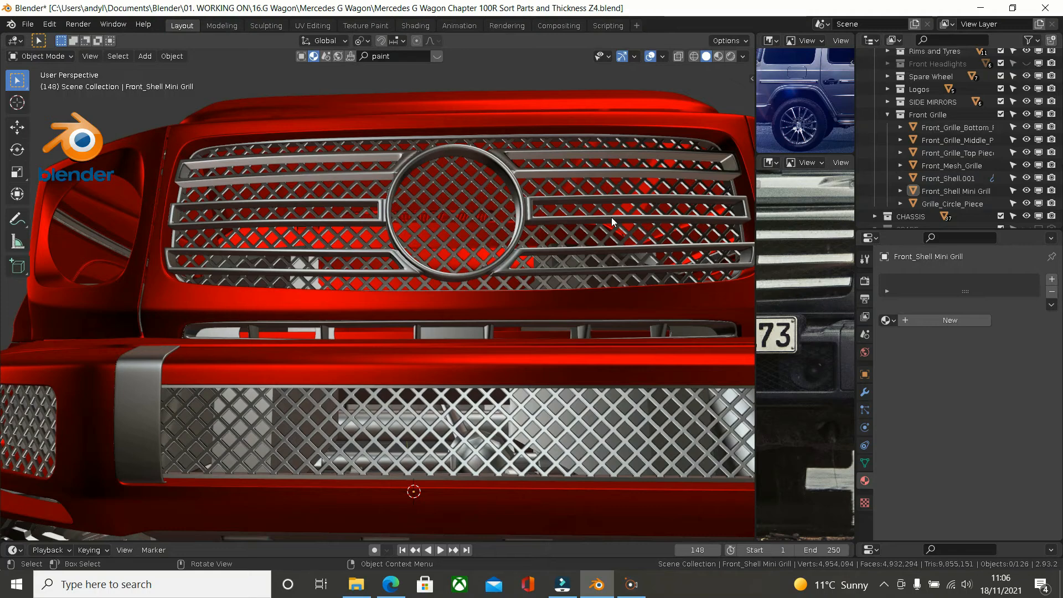
middle_click_drag(596, 234, 575, 244)
scroll(291, 281, "up", 5)
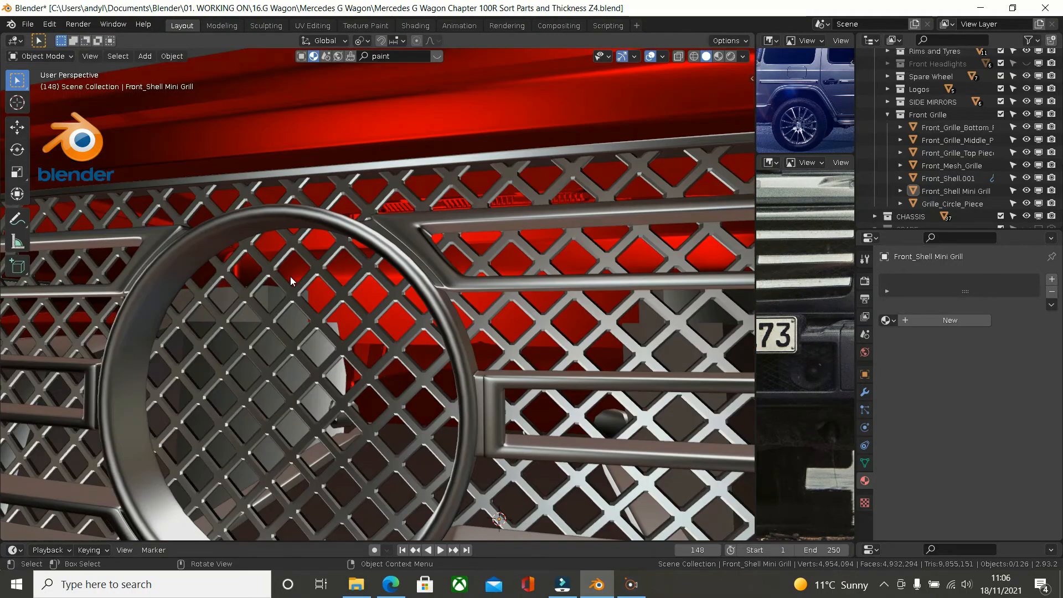
middle_click_drag(300, 278, 354, 257)
Step: Expand the Logos collection, unhide the Grille_Circle_Piece logo backing and Front Logo, and view the complete car
scroll(931, 139, "down", 5)
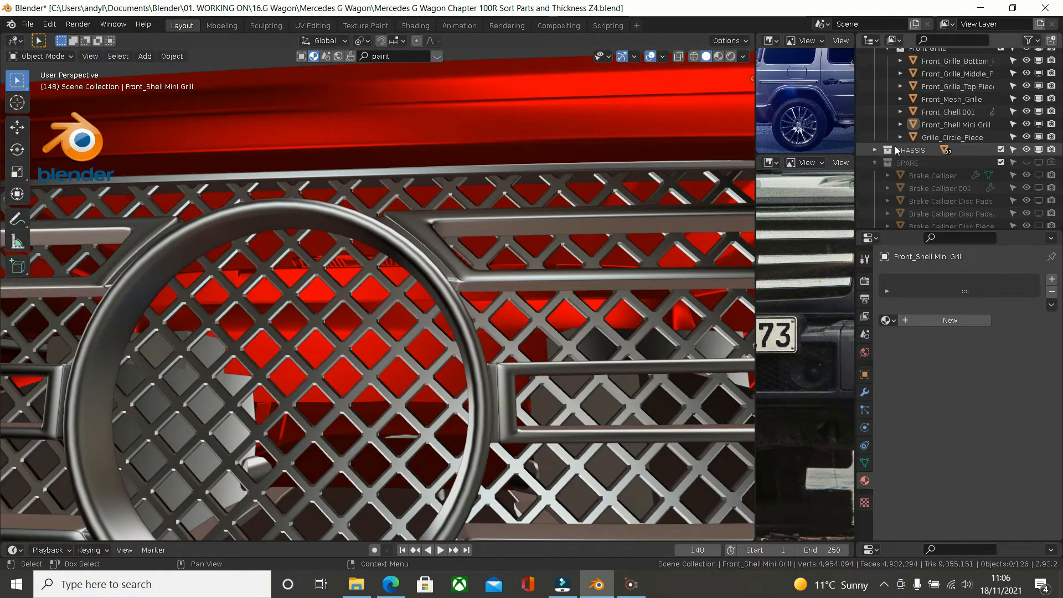
scroll(931, 142, "down", 4)
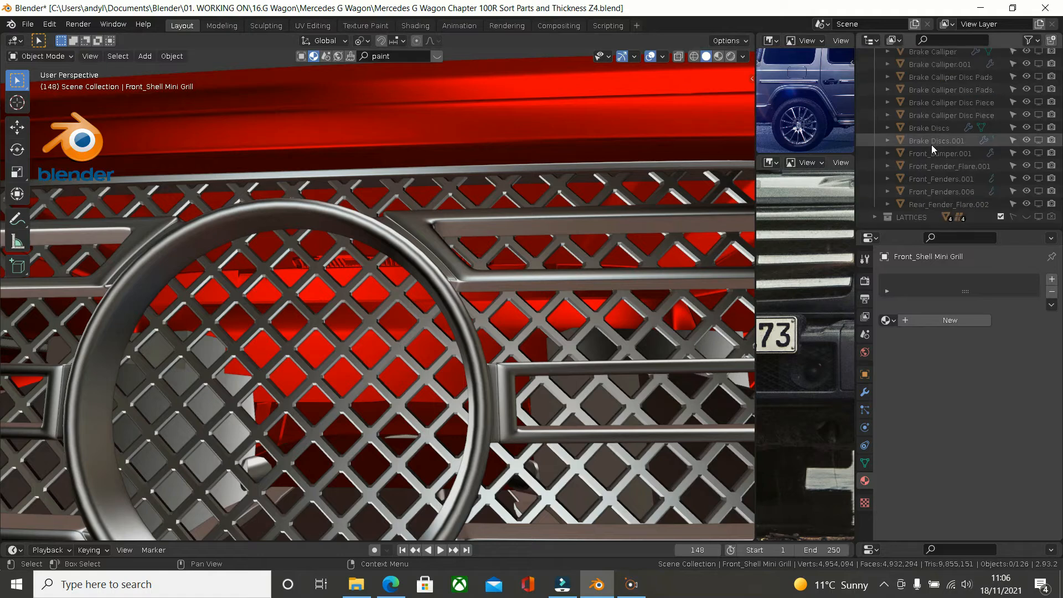
scroll(925, 163, "up", 5)
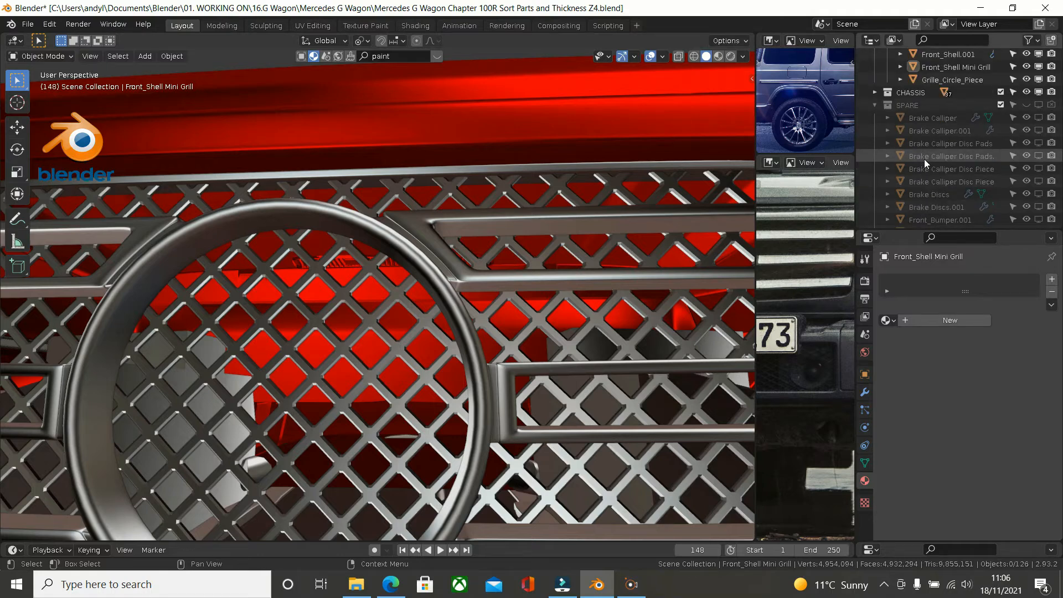
scroll(925, 157, "up", 5)
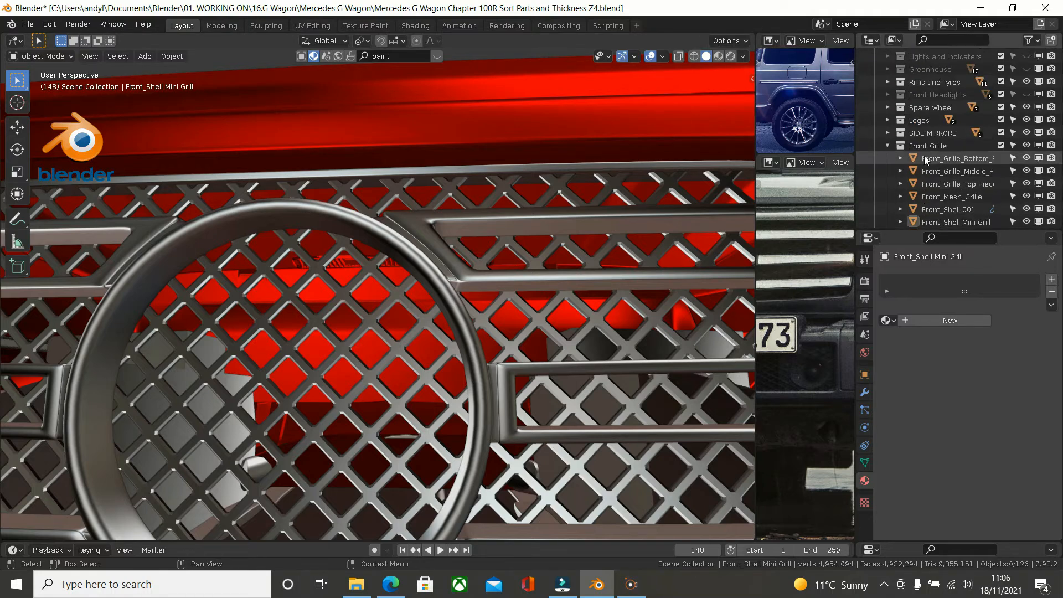
left_click(888, 120)
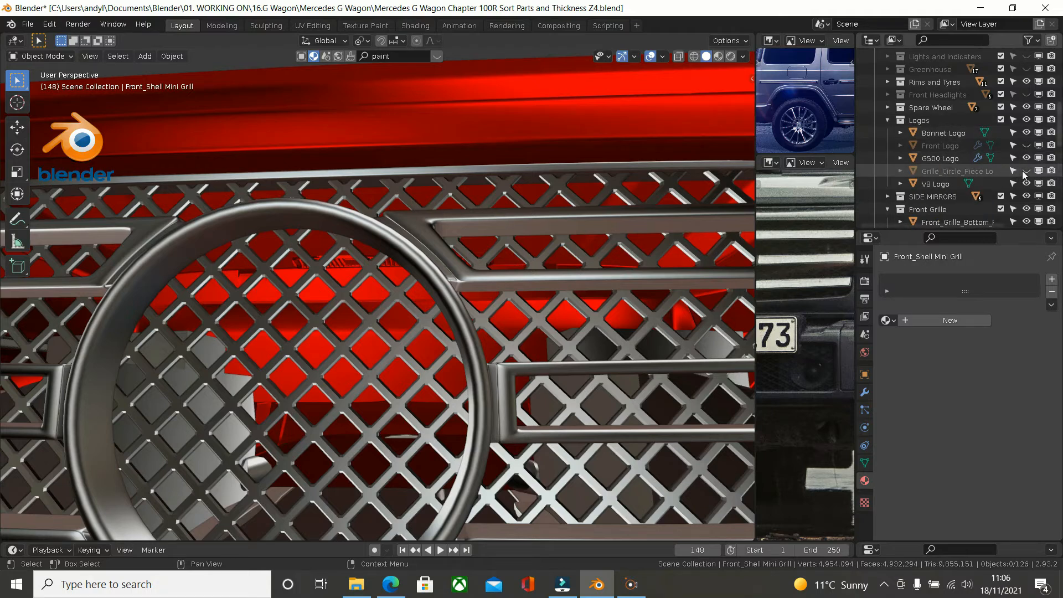
left_click(1028, 170)
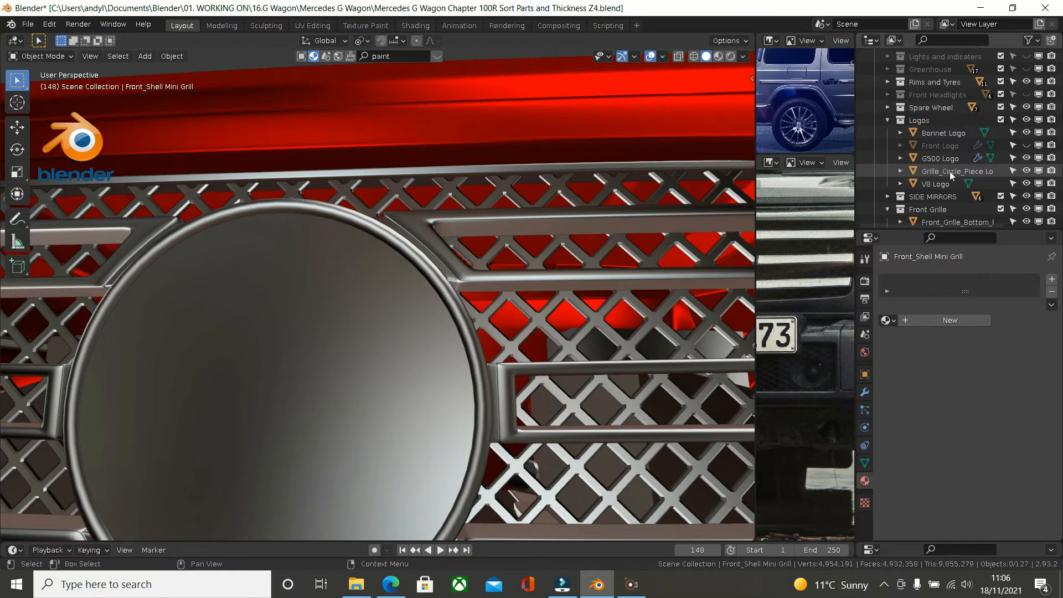
left_click(1026, 145)
scroll(548, 216, "down", 2)
middle_click_drag(495, 242, 629, 246)
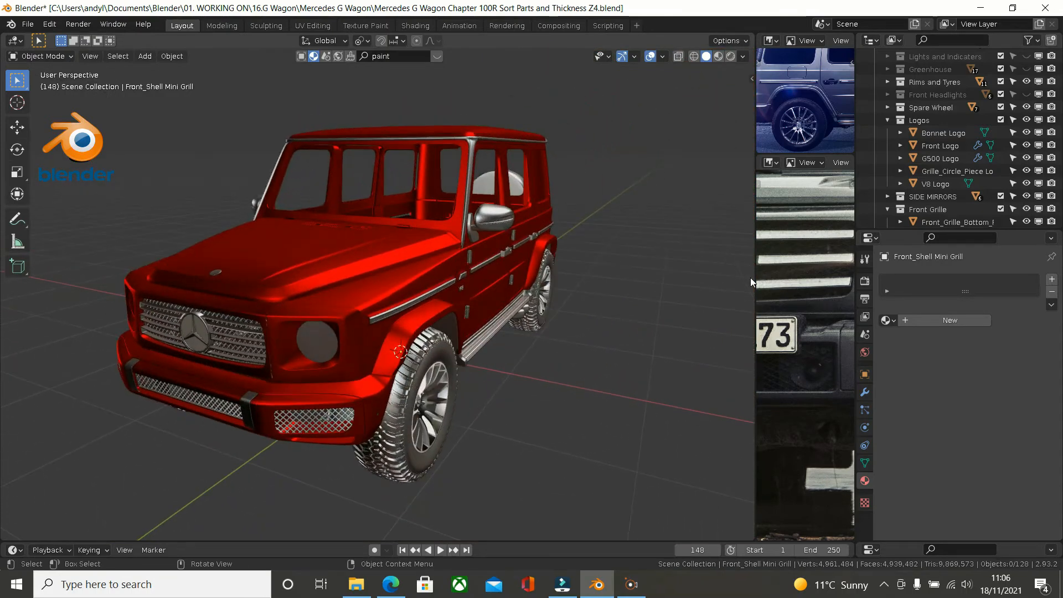
Step: Check the complete car from the side and look through the list of body collections
scroll(936, 120, "up", 2)
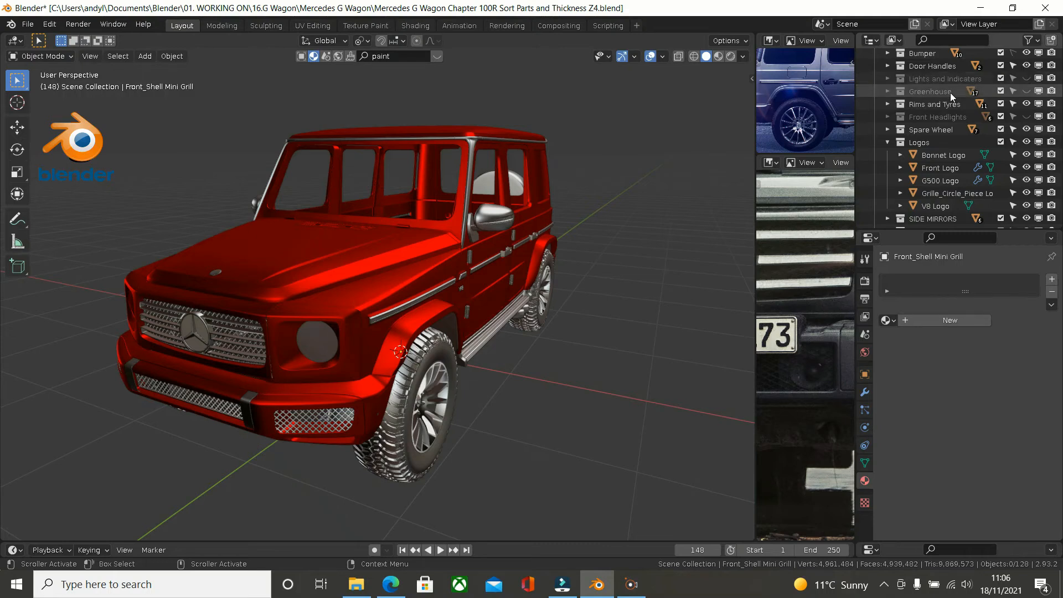
middle_click_drag(426, 168, 367, 185)
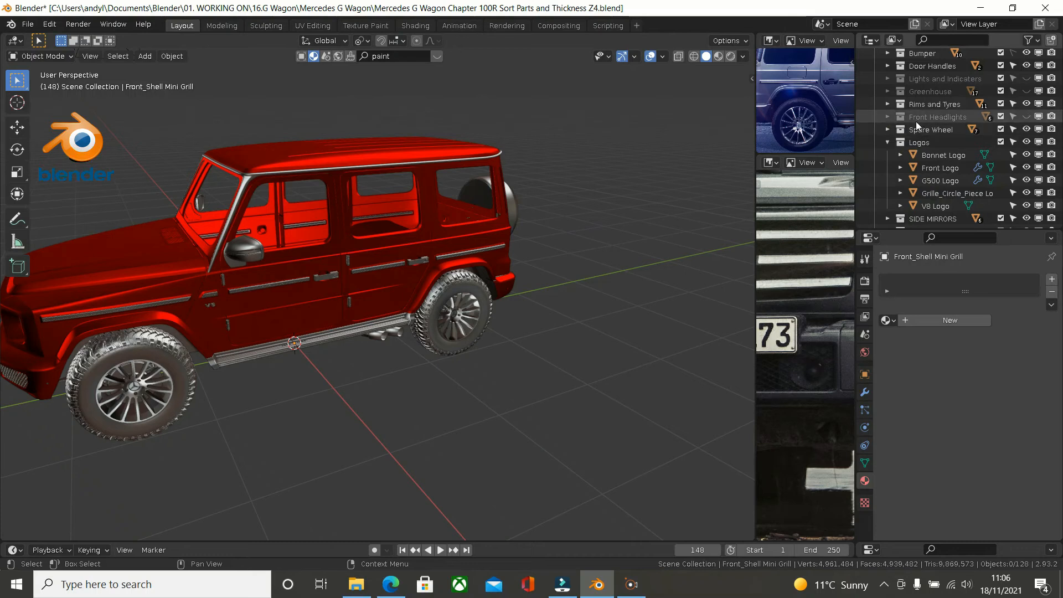
scroll(916, 124, "down", 5)
scroll(906, 136, "up", 7)
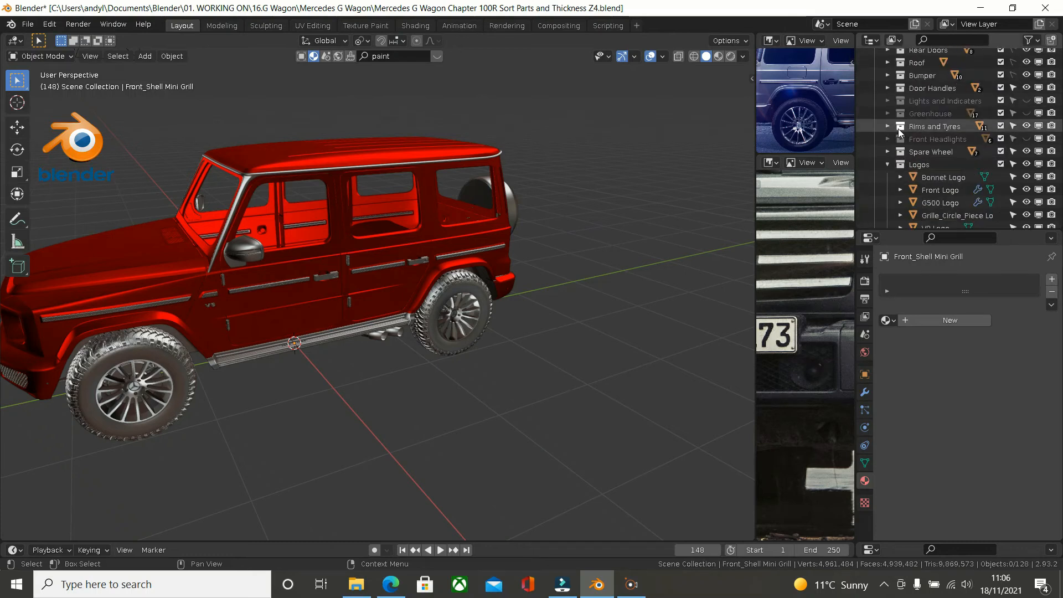
scroll(898, 130, "up", 5)
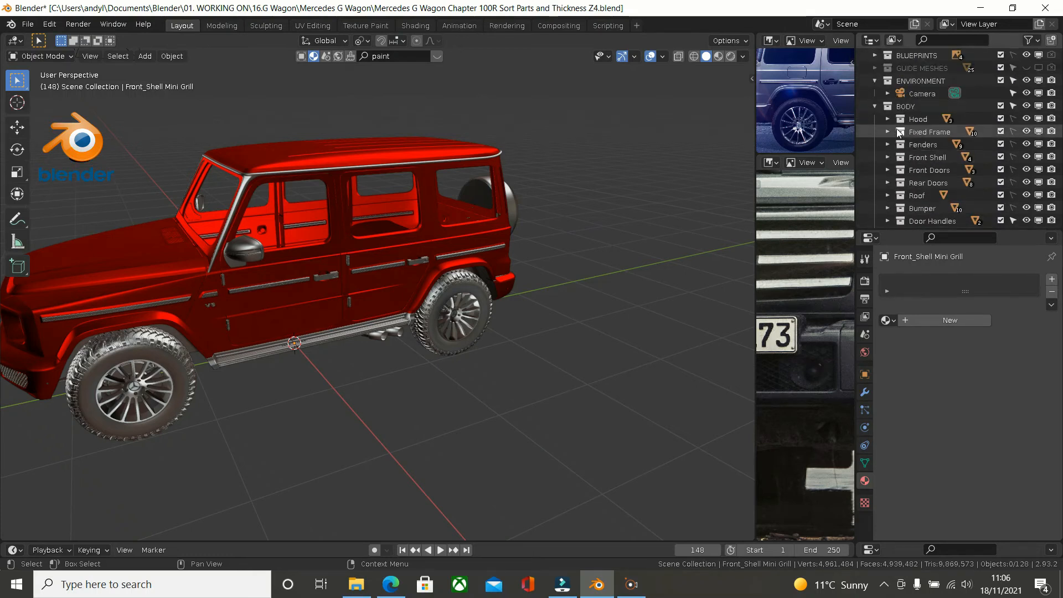
Step: Look through the parts in the Logos and Front Grille collections and save the blend file
scroll(909, 125, "down", 4)
scroll(909, 126, "down", 5)
scroll(909, 122, "down", 3)
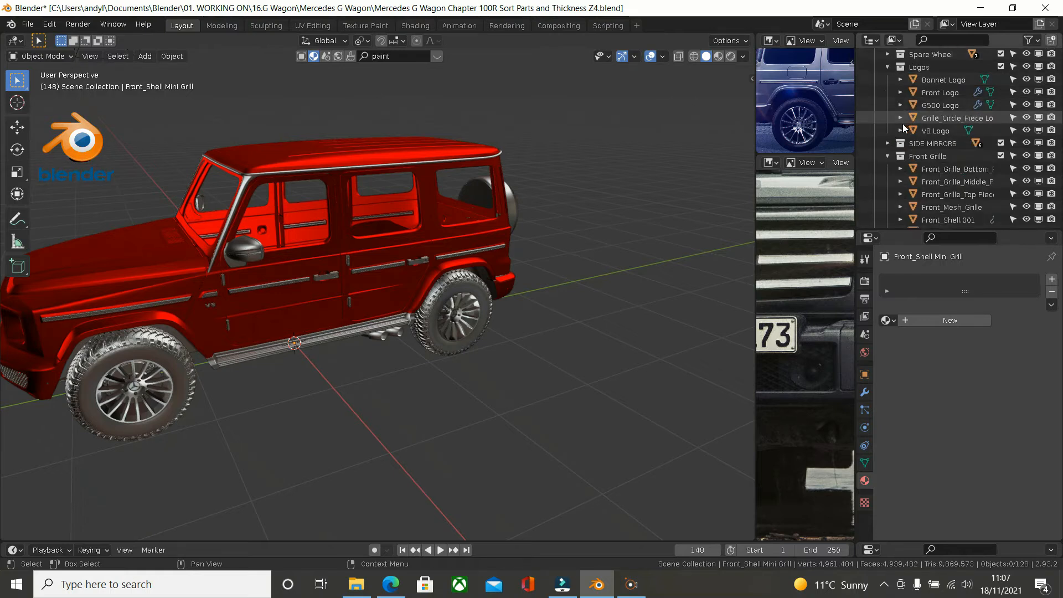
scroll(938, 124, "down", 5)
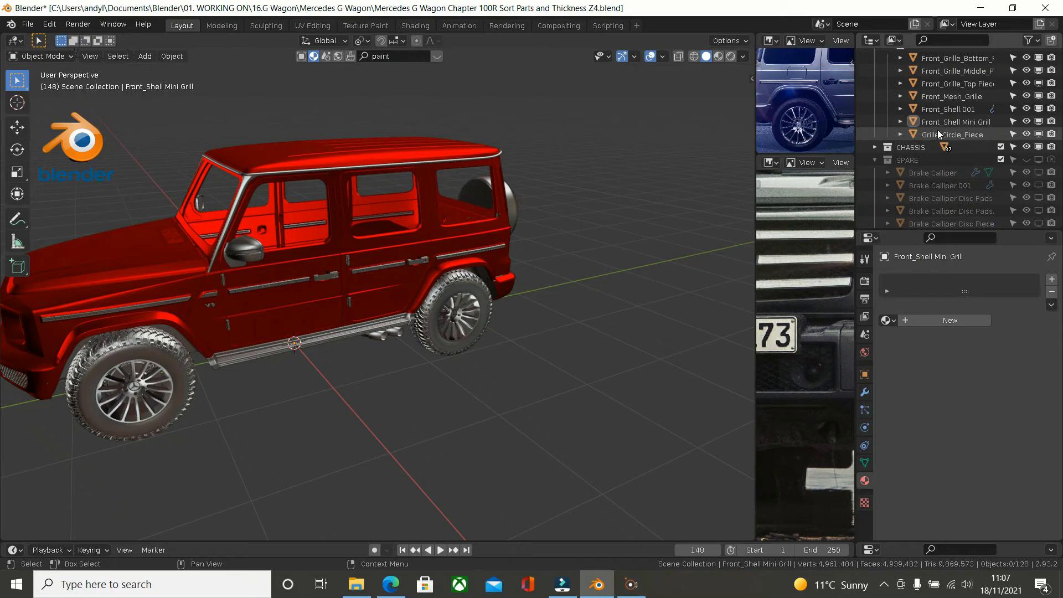
scroll(935, 128, "up", 5)
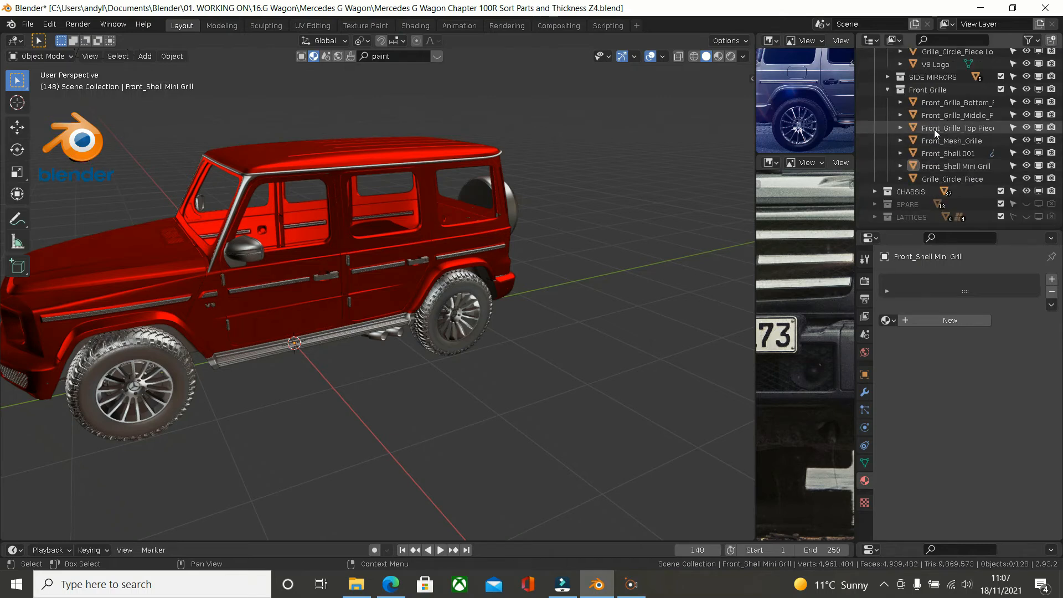
scroll(933, 125, "up", 3)
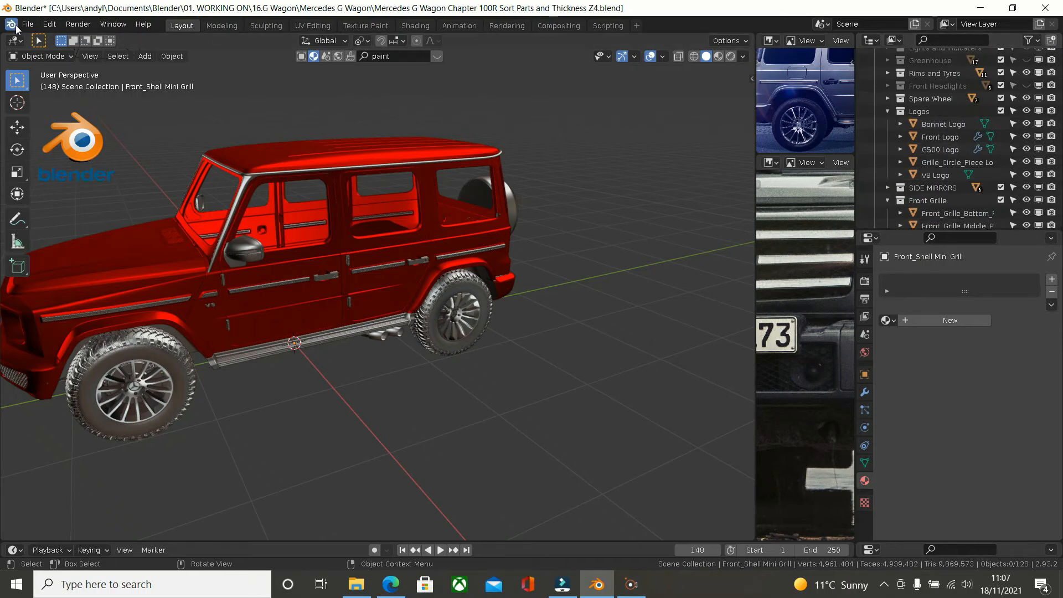
left_click(32, 25)
left_click(45, 108)
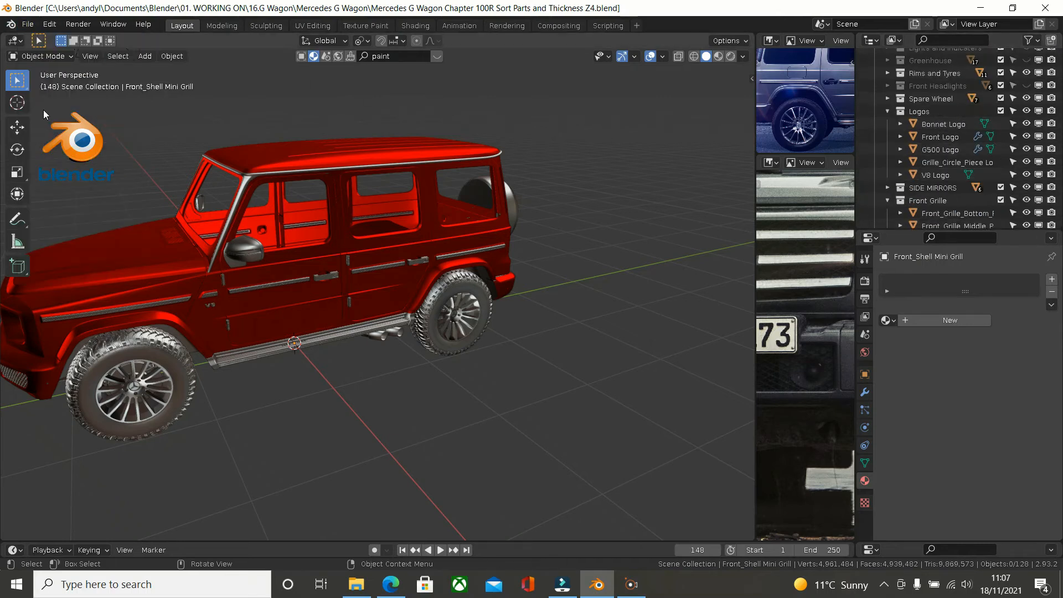
Step: Inspect the front of the car around the grille, headlight opening, bumper and wheel arch
middle_click_drag(686, 133, 377, 220)
scroll(384, 219, "up", 4)
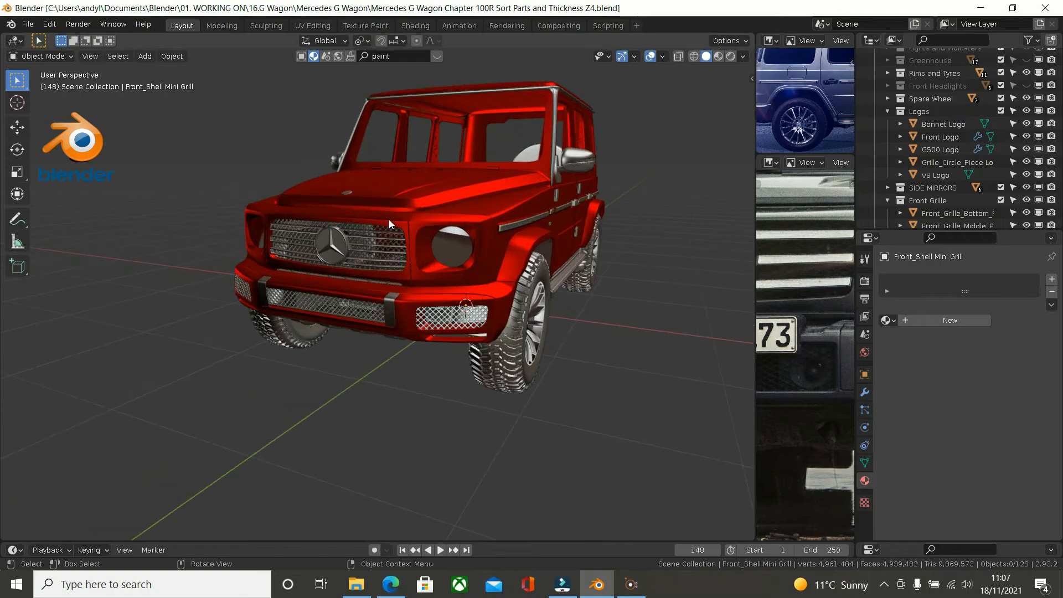
scroll(459, 267, "up", 2)
middle_click_drag(465, 257, 431, 221)
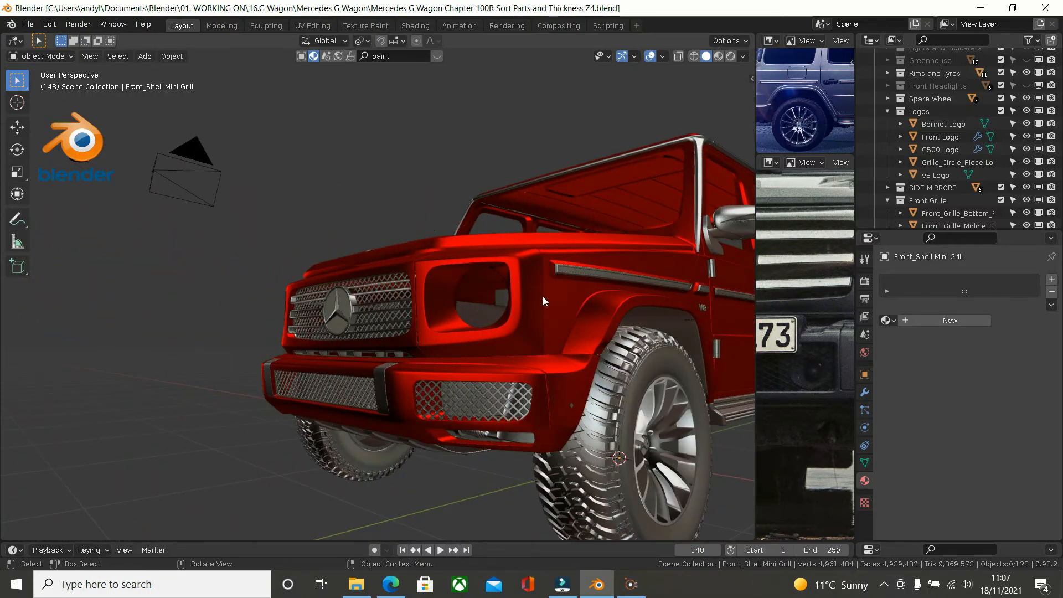
middle_click_drag(529, 281, 463, 261)
middle_click_drag(402, 320, 517, 311)
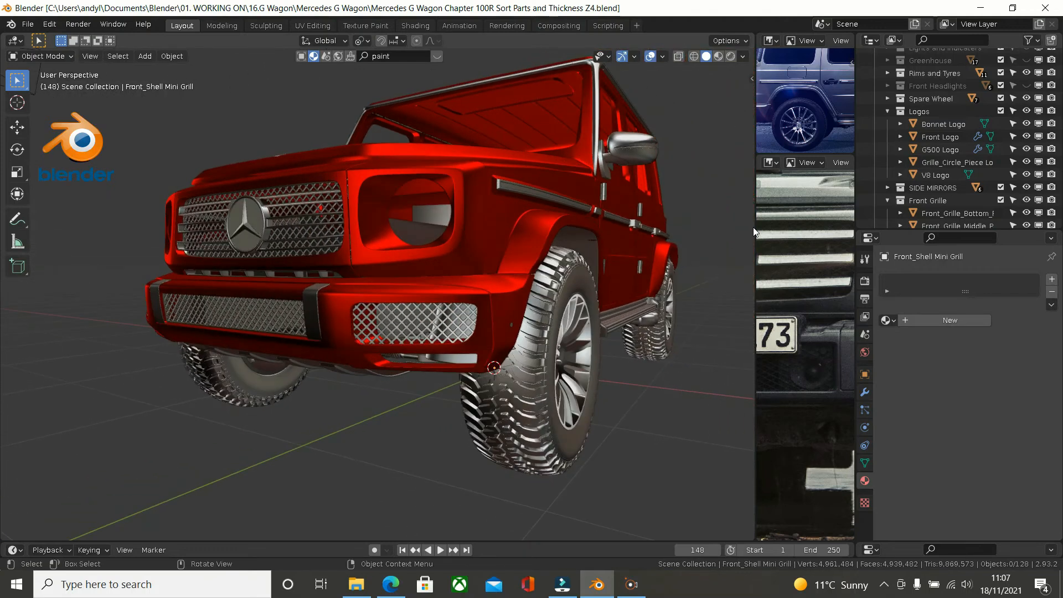
Step: Widen the reference image area and load wp1966351-mercedes-benz-g-class-wallpapers.jpg from the Reference Images folder, browsing the files as thumbnails
left_click_drag(753, 227, 306, 229)
middle_click_drag(515, 280, 658, 305)
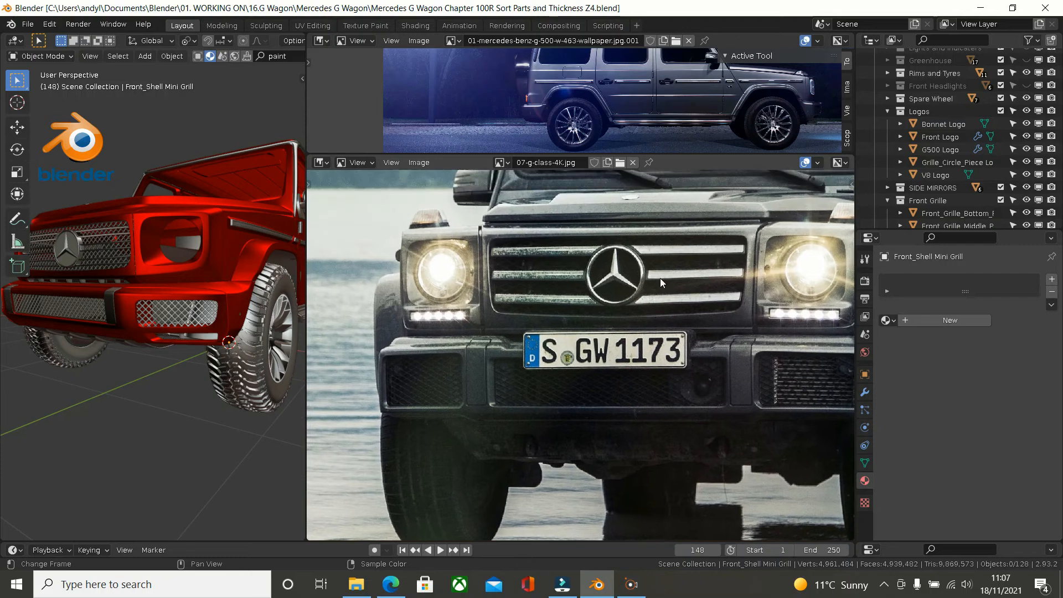
left_click(620, 164)
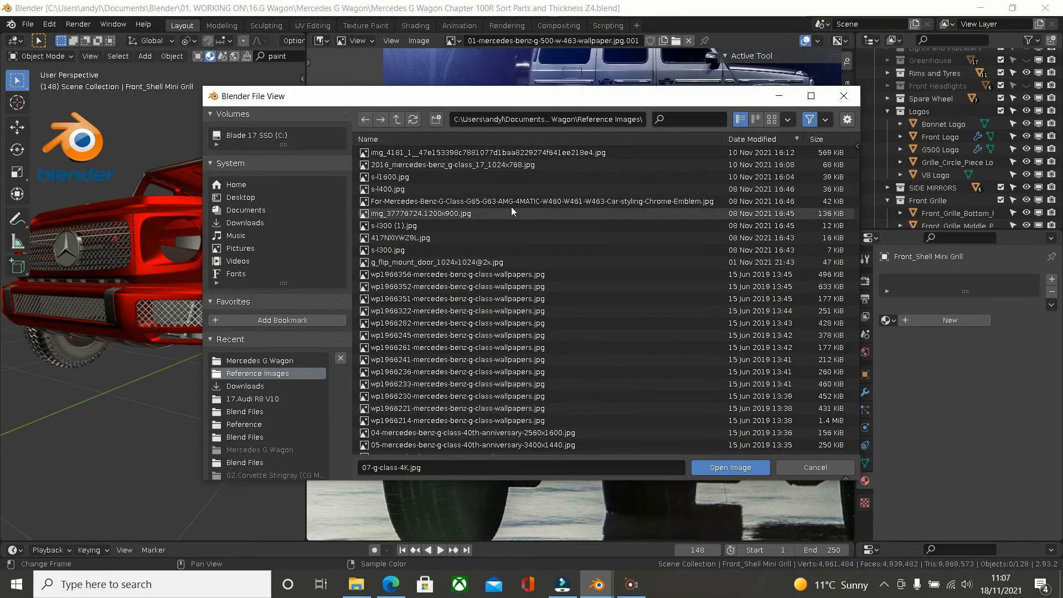
left_click(773, 119)
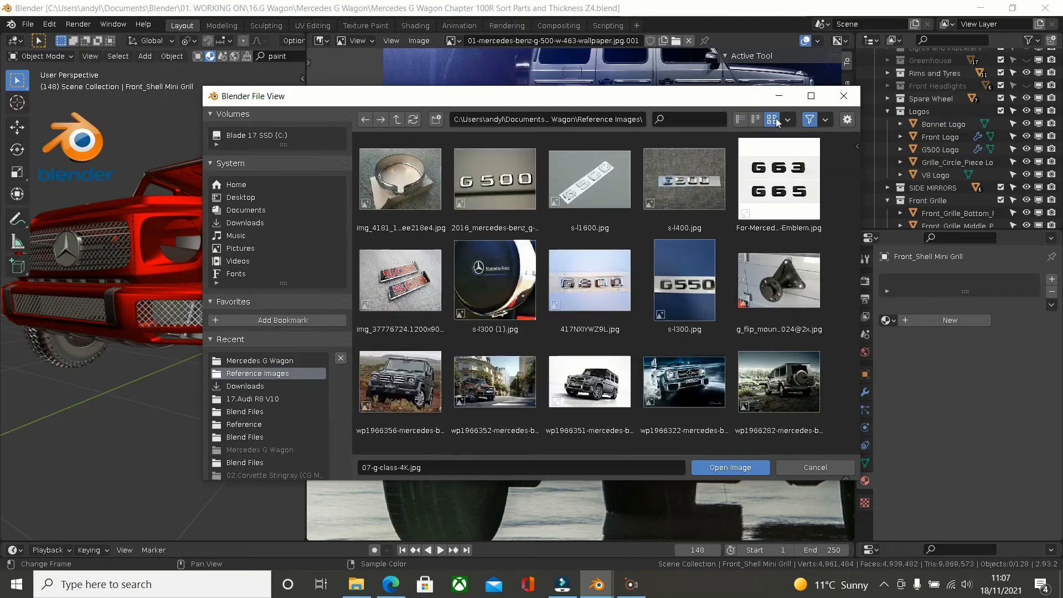
scroll(536, 190, "down", 5)
scroll(537, 190, "down", 3)
scroll(593, 194, "up", 2)
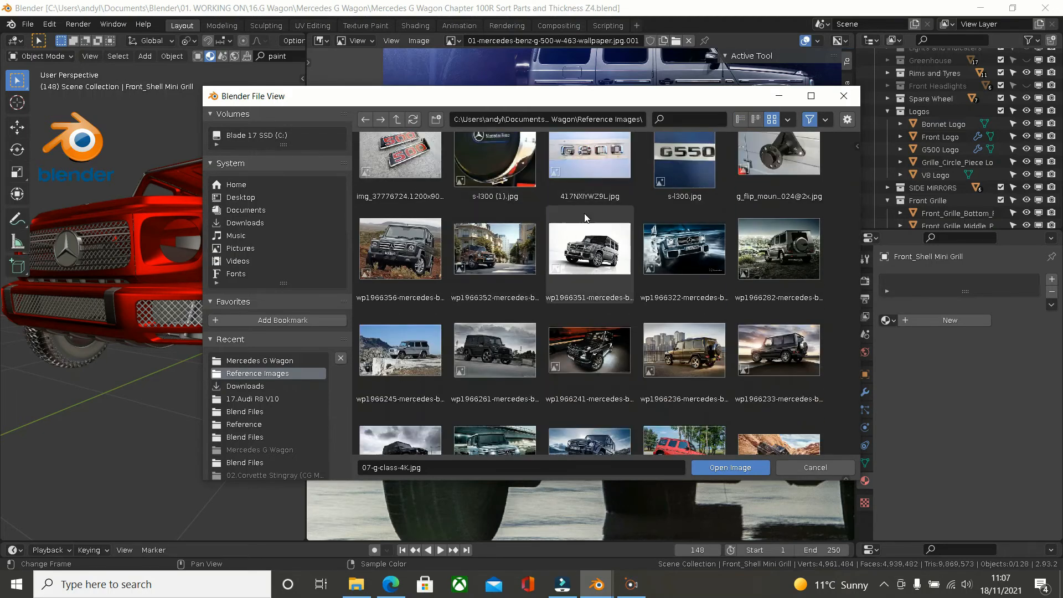
double_click(587, 253)
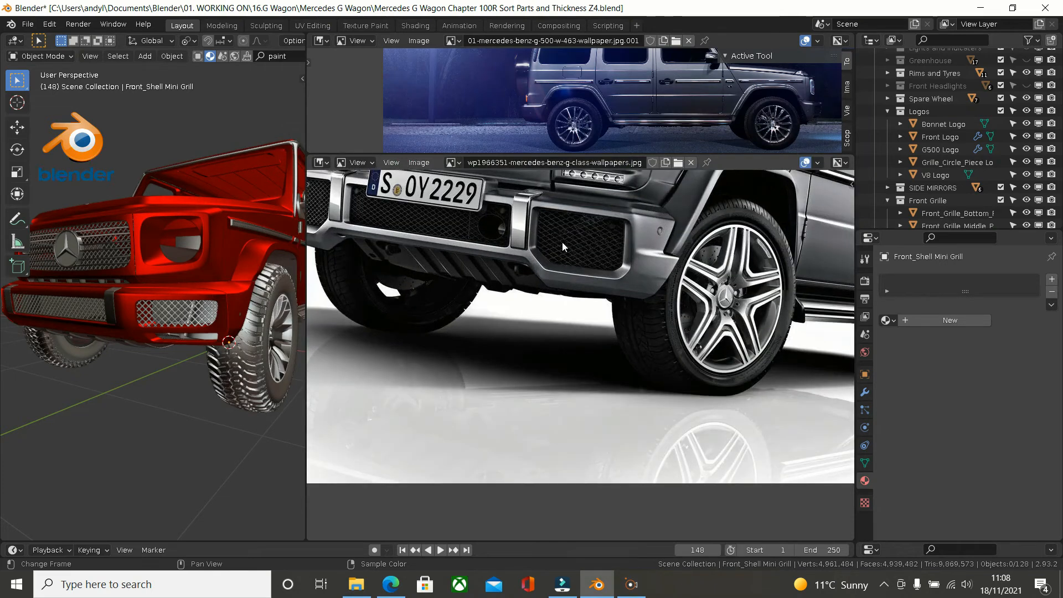
scroll(570, 230, "down", 1)
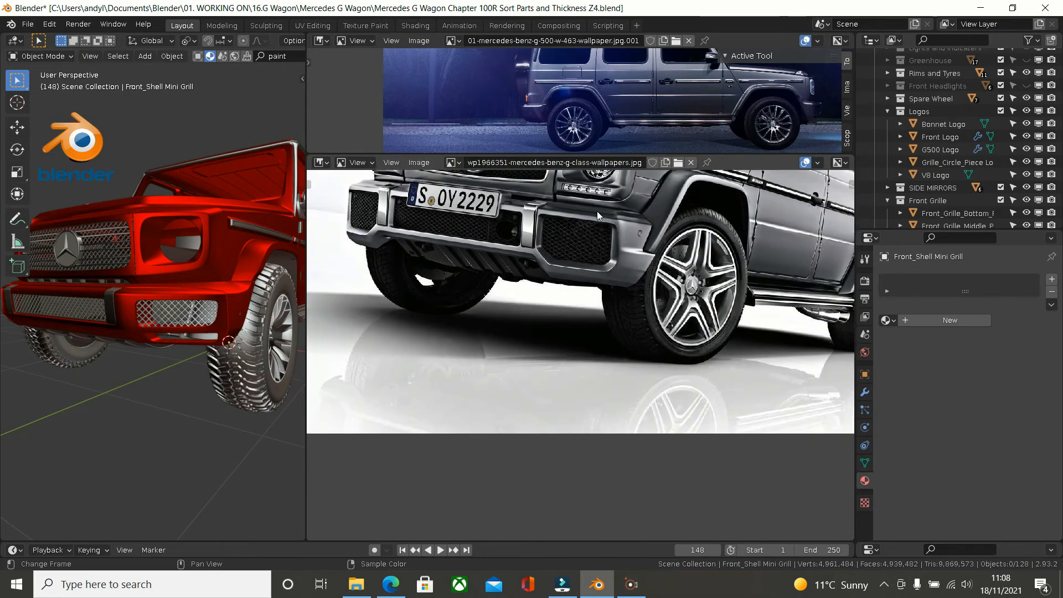
Step: Replace the lower reference picture with 02-mercedes-benz-g-500-w-463-wallpaper.jpg from the Reference Images folder
left_click(679, 163)
scroll(664, 223, "down", 4)
scroll(662, 226, "down", 2)
scroll(490, 234, "down", 3)
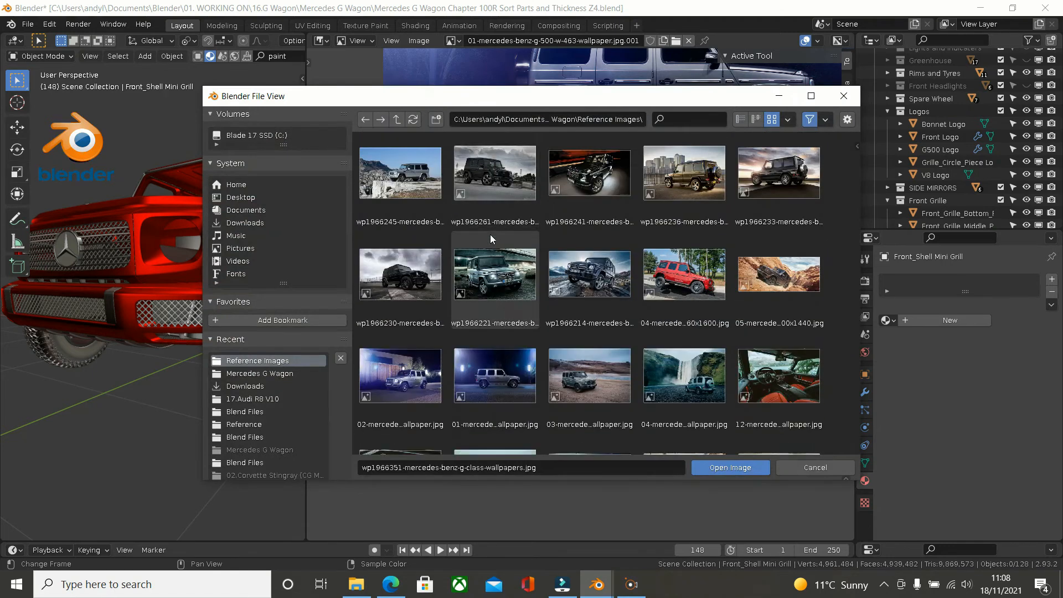
scroll(490, 234, "down", 3)
left_click(404, 257)
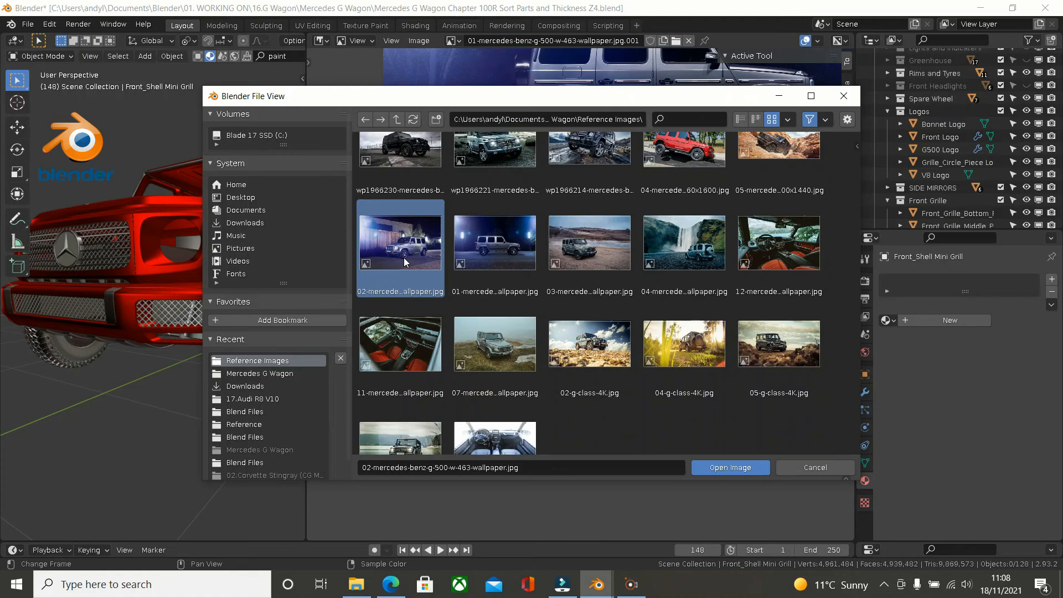
double_click(404, 258)
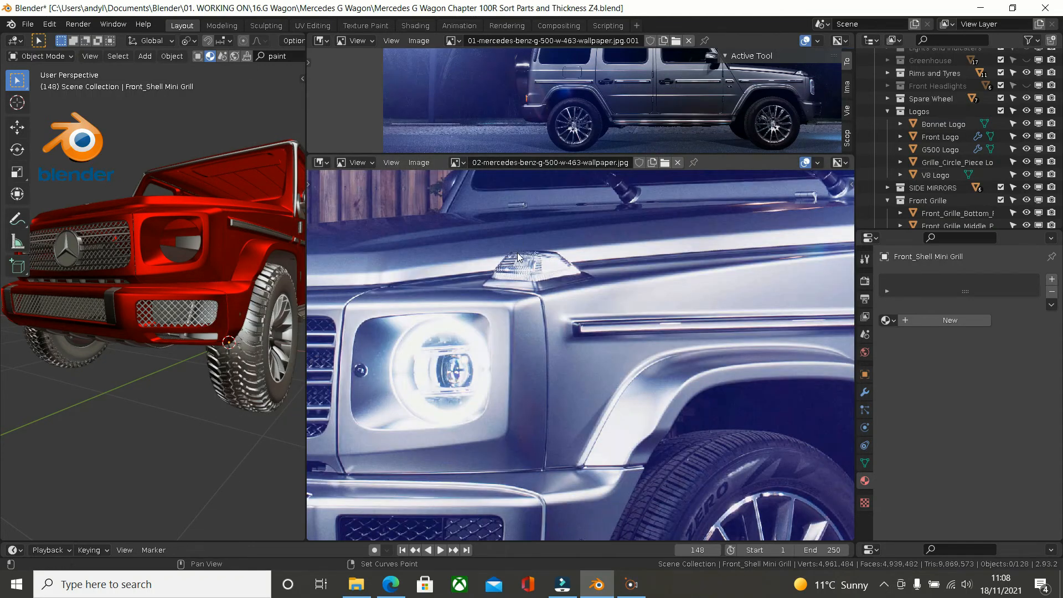
Step: Examine the front bumper in the reference photo, focusing on the mesh inserts, lower vent and number plate surround
middle_click_drag(537, 268, 643, 440, "shift")
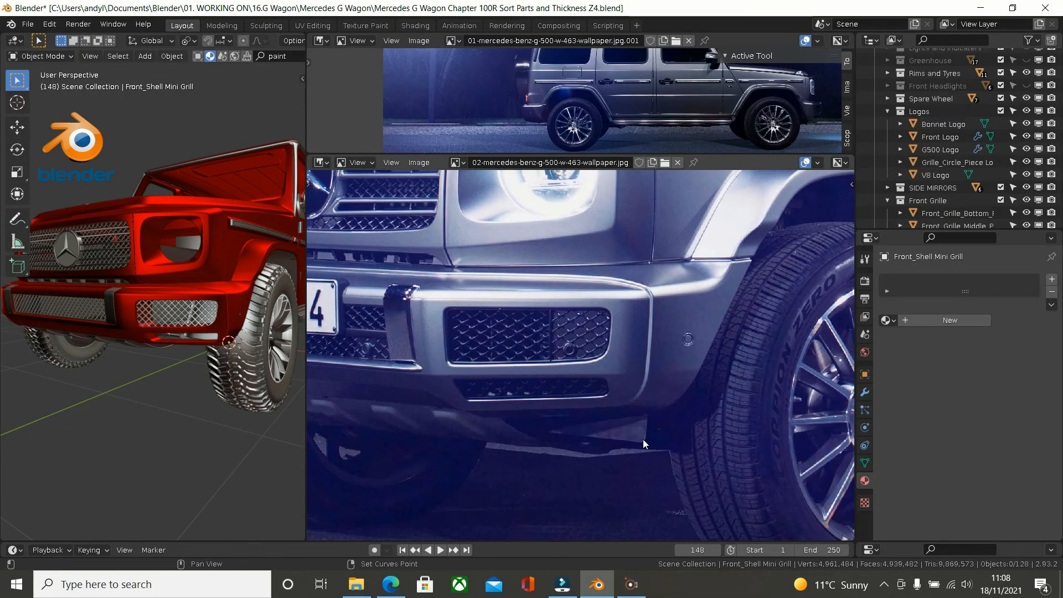
scroll(550, 443, "up", 1)
scroll(551, 424, "up", 4)
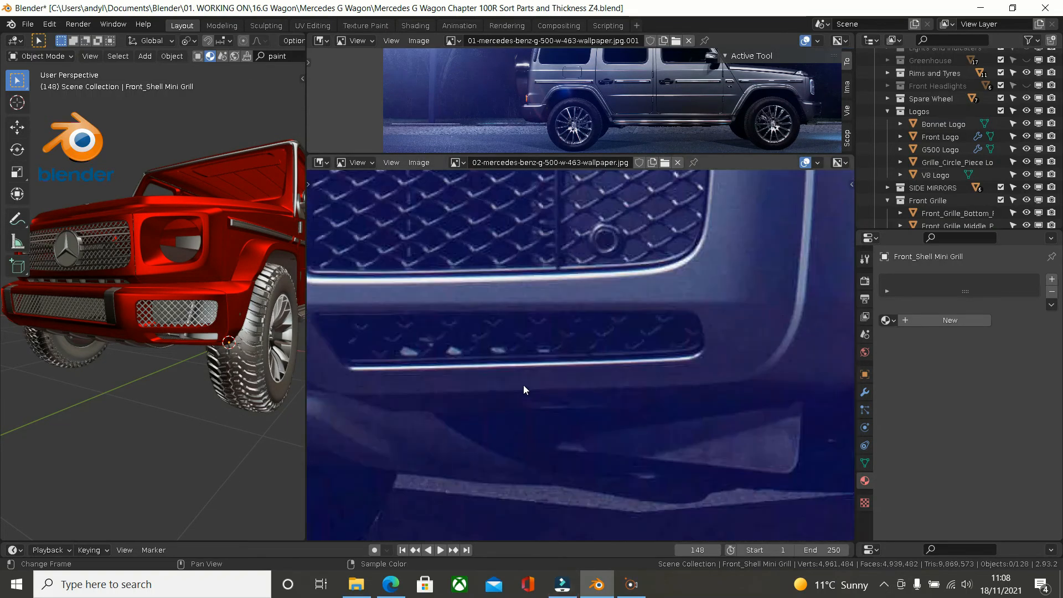
scroll(502, 341, "up", 1)
middle_click_drag(503, 342, 528, 484)
scroll(552, 433, "down", 3)
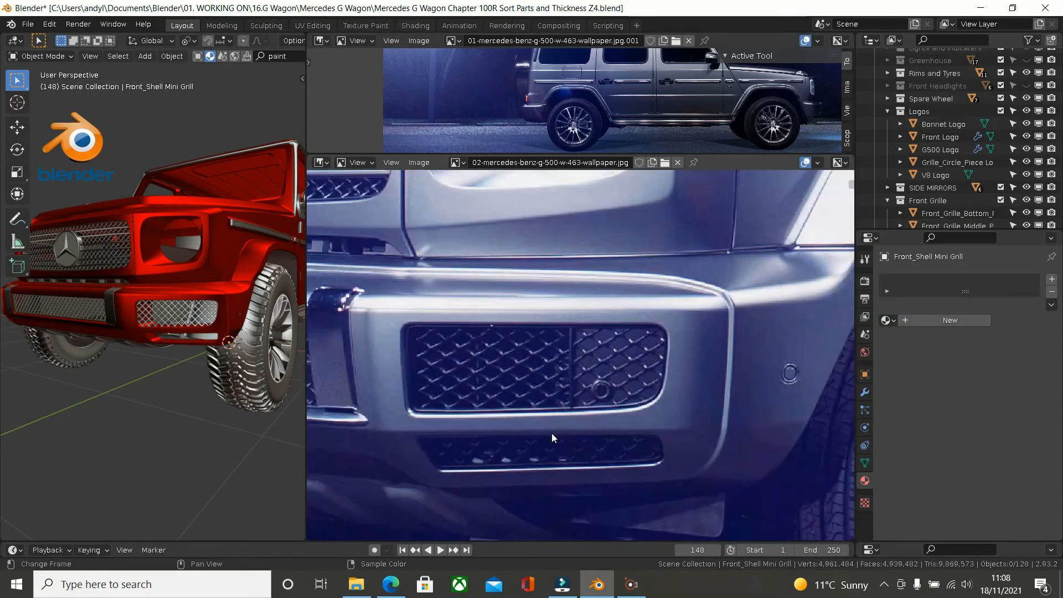
middle_click_drag(595, 418, 751, 382)
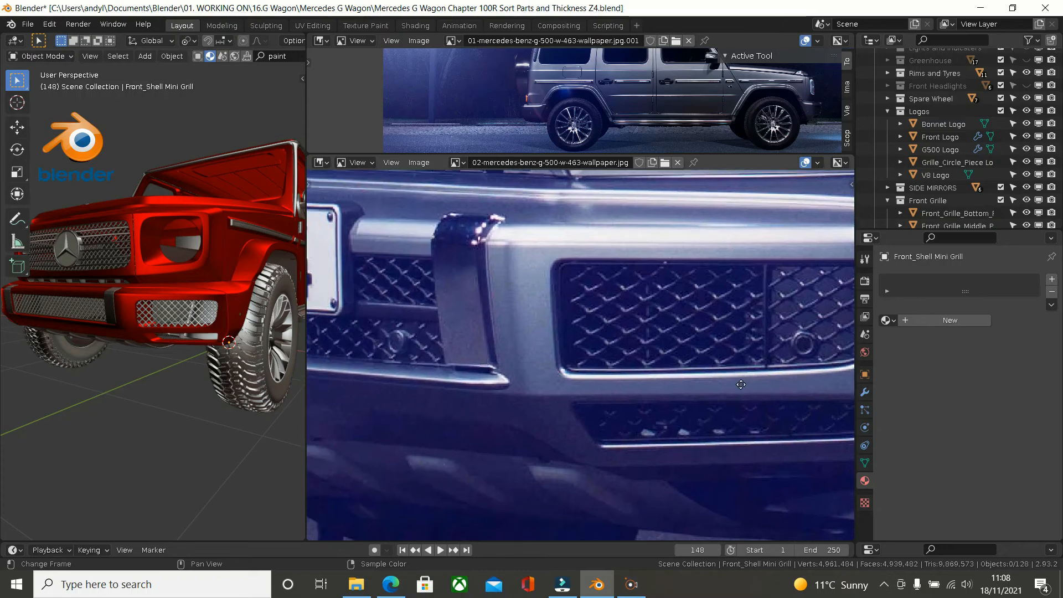
Step: Widen the 3D viewport over the reference images and inspect the model's front bumper and grille from the front
scroll(161, 330, "up", 3)
mouse_move(162, 328)
middle_mouse_down()
mouse_move(165, 276)
mouse_move(167, 311)
mouse_move(151, 327)
mouse_move(175, 333)
middle_mouse_up()
left_click_drag(304, 354, 838, 351)
middle_click_drag(796, 348, 523, 357)
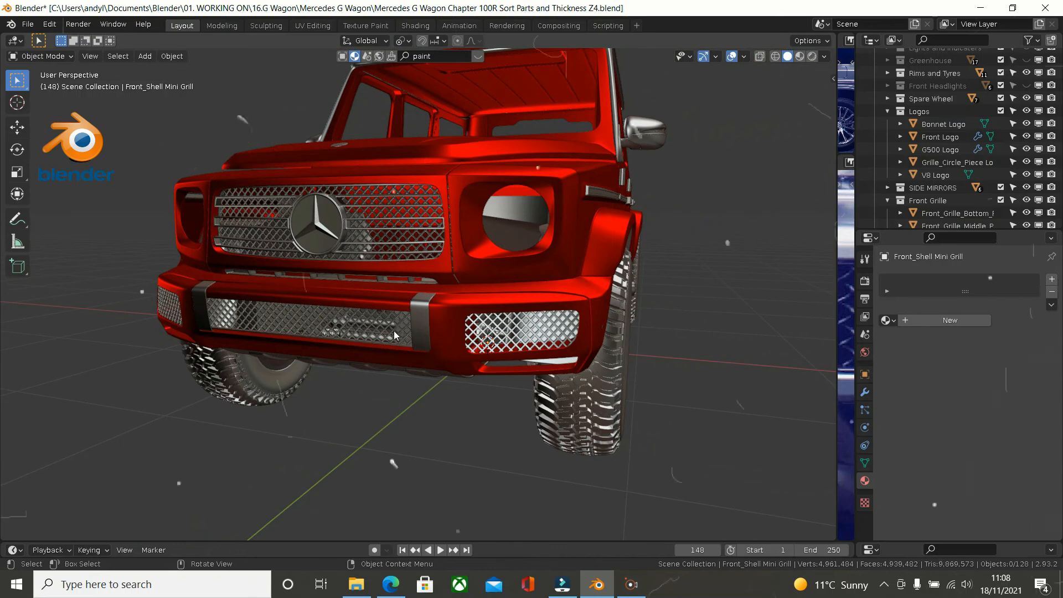